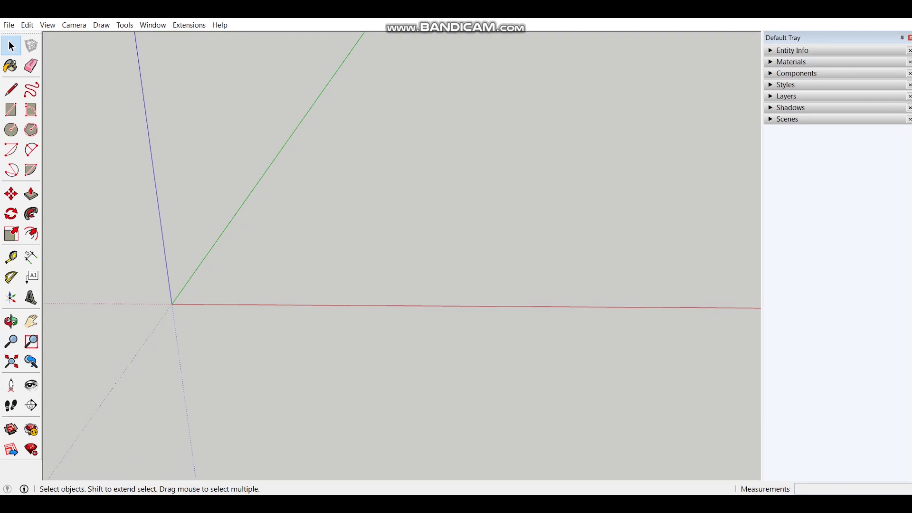
click(81, 448)
click(157, 30)
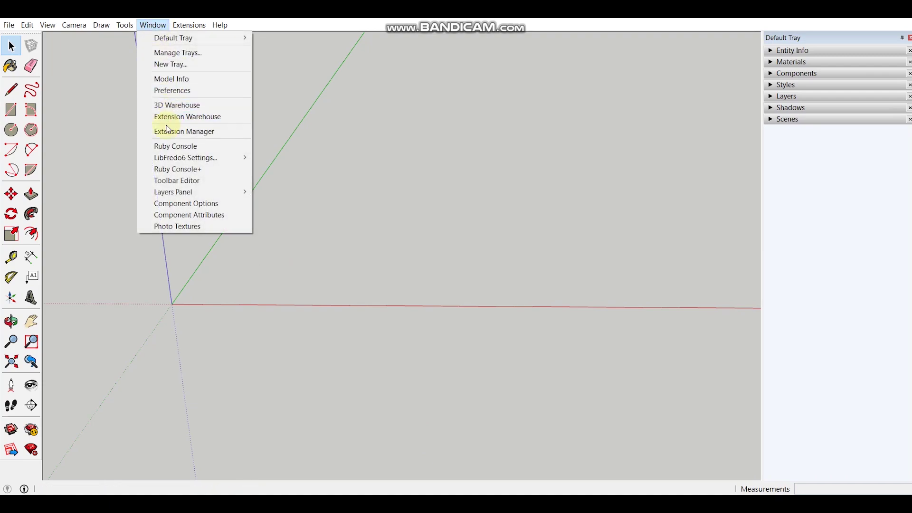
click(84, 133)
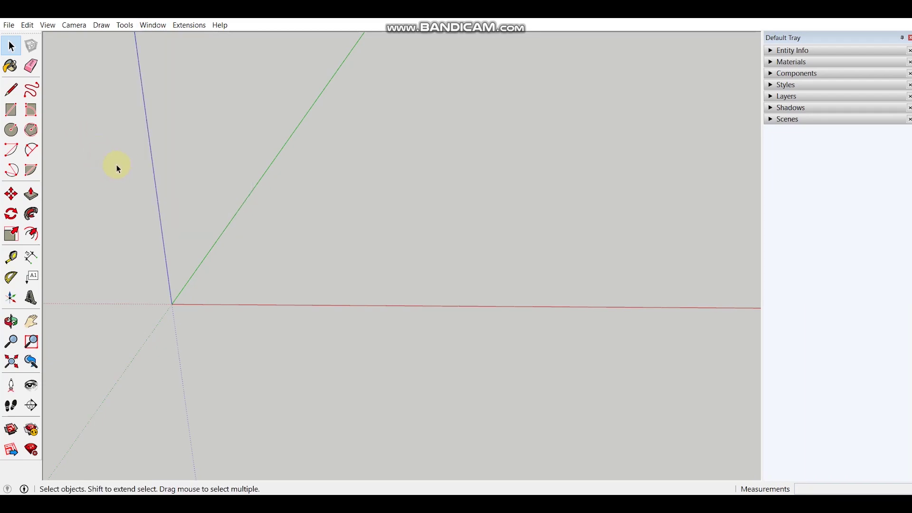
Turn on the JHS PowerBar toolbar.
click(47, 24)
click(61, 42)
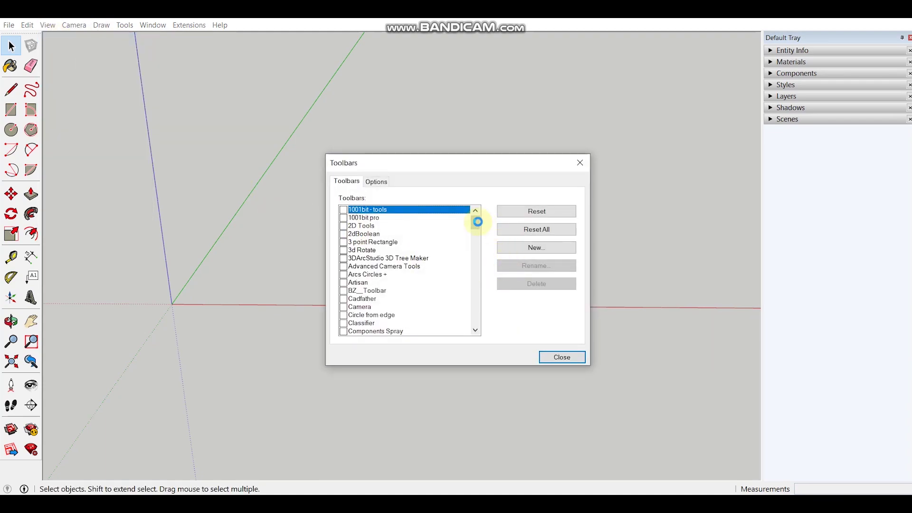
drag(477, 227, 474, 264)
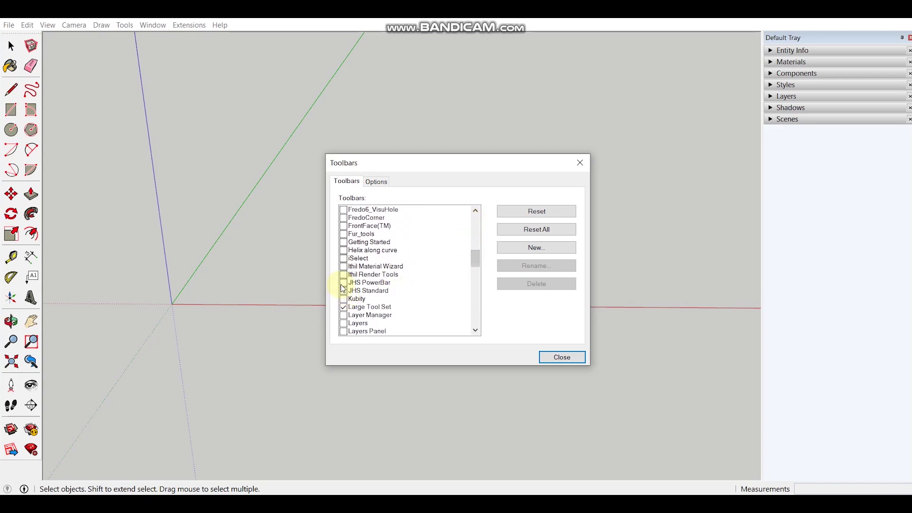
click(344, 283)
click(562, 357)
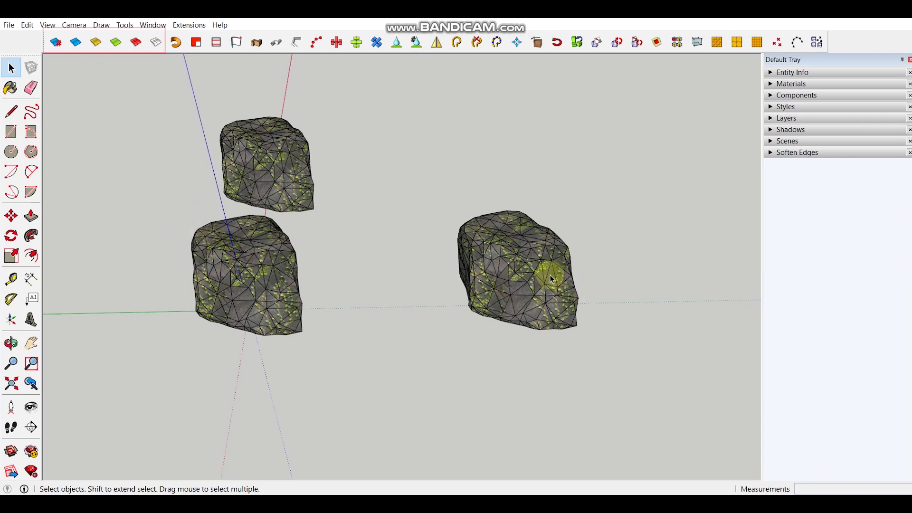
Soften the edges of the separate rock with AMS Soften Edges at an angle of 180, with Soften Material Dividers enabled.
click(509, 266)
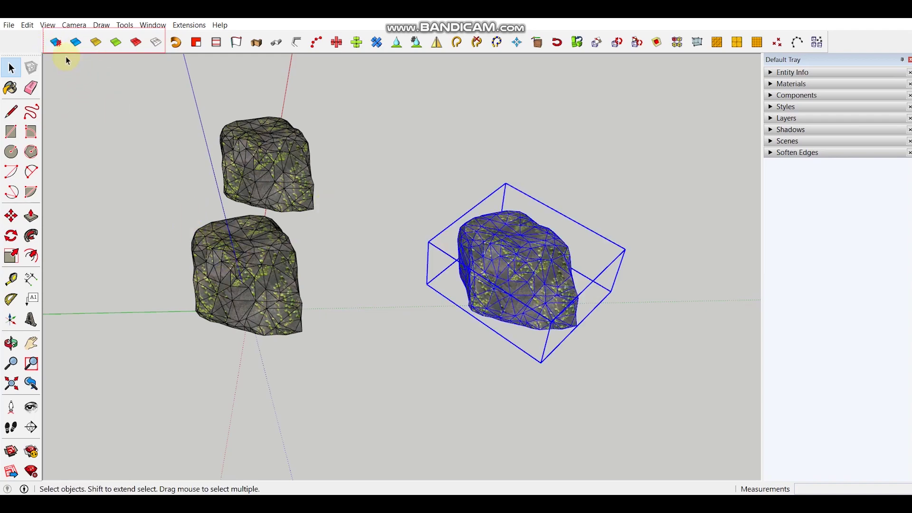
click(55, 43)
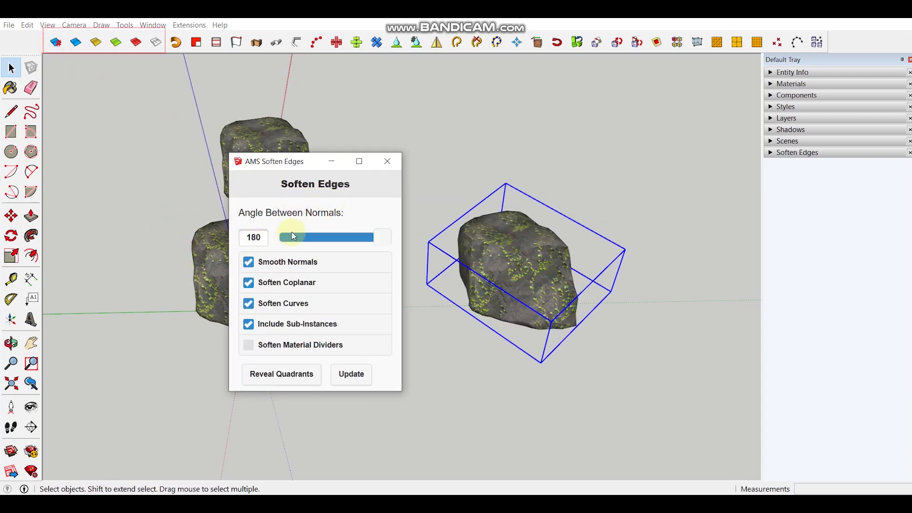
click(251, 344)
click(363, 379)
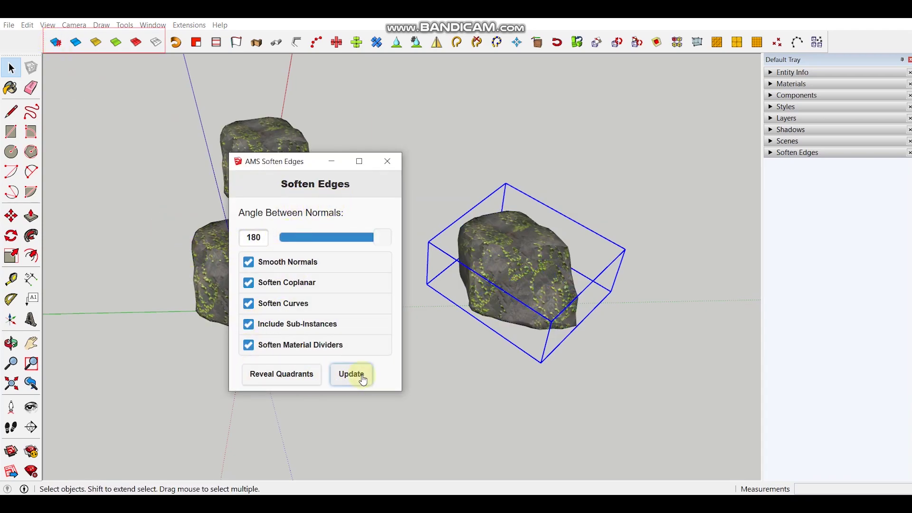
click(387, 164)
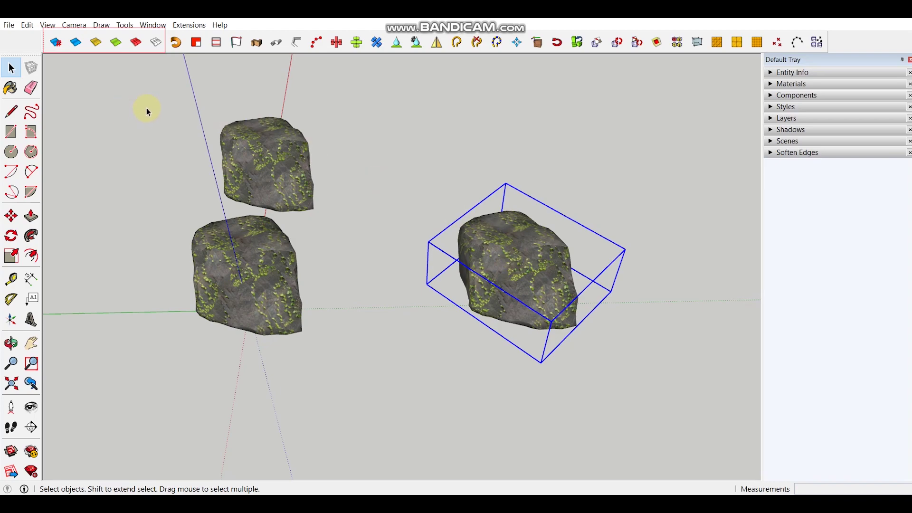
Unsmooth the rock's edges and smooth them lightly with Smooze Lite.
click(134, 45)
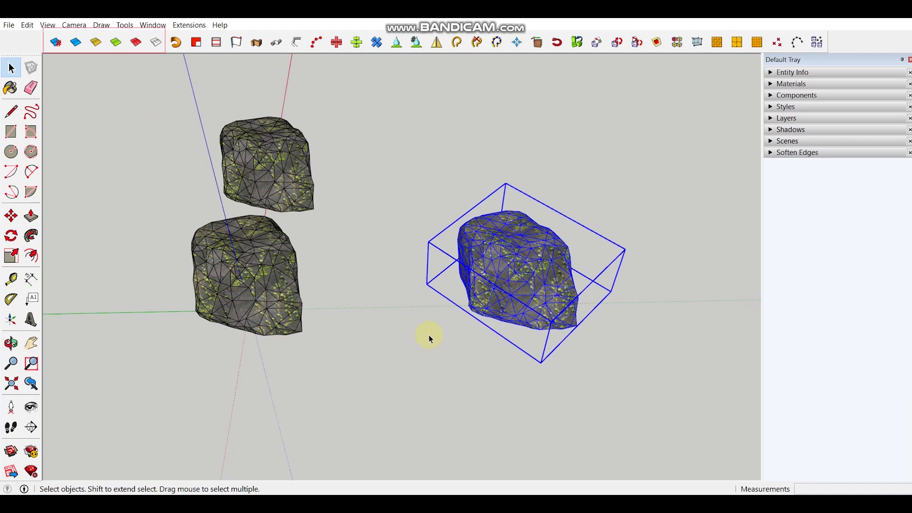
click(494, 291)
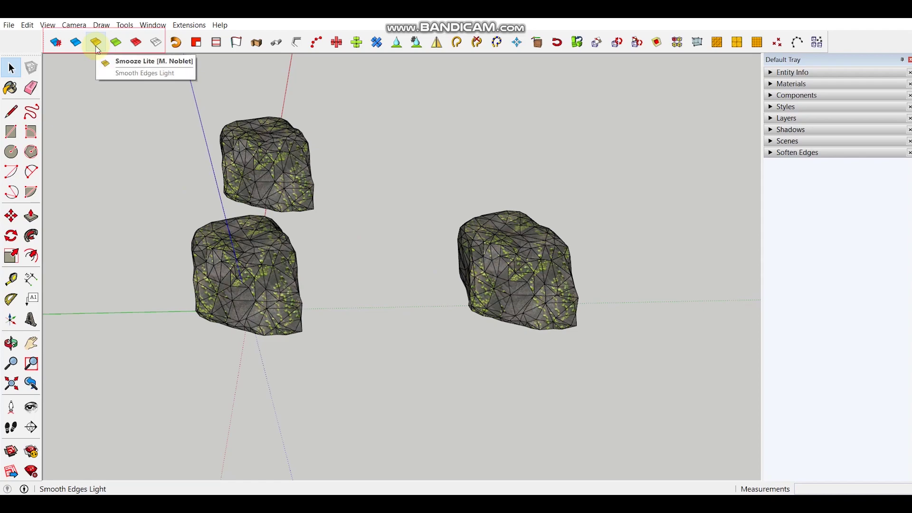
click(493, 281)
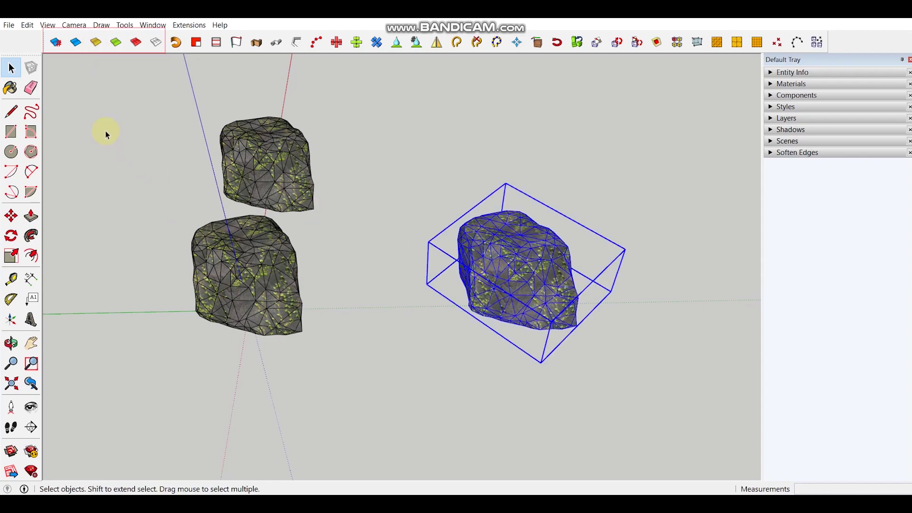
click(98, 48)
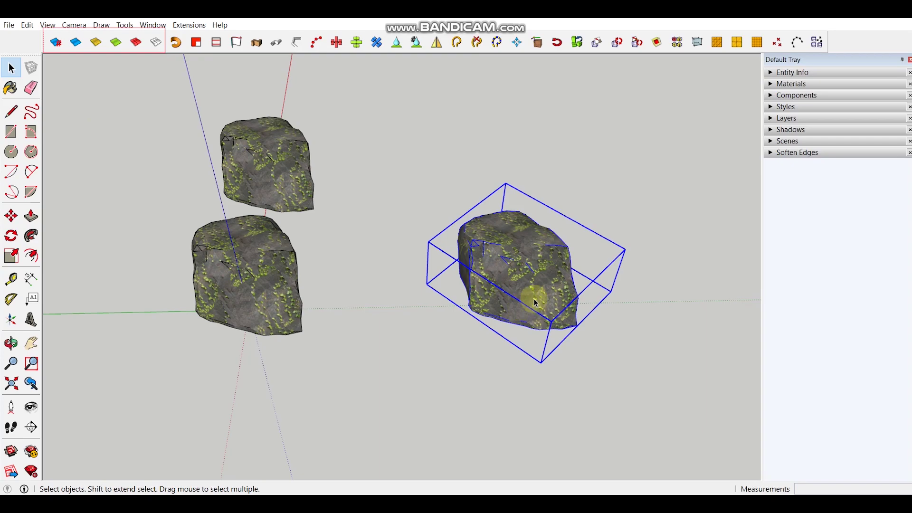
Examine the lightly smoothed rock up close for edges that are still showing, and compare it with the other rocks.
scroll(545, 280, up, 3)
scroll(543, 272, up, 2)
middle_drag(543, 271, 533, 287)
scroll(532, 286, up, 1)
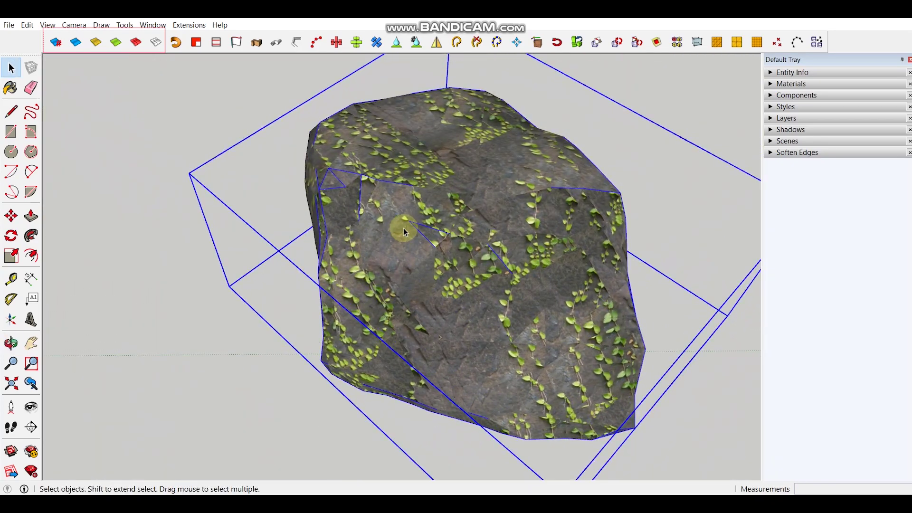
scroll(403, 230, down, 1)
middle_drag(399, 267, 452, 253)
scroll(456, 247, down, 3)
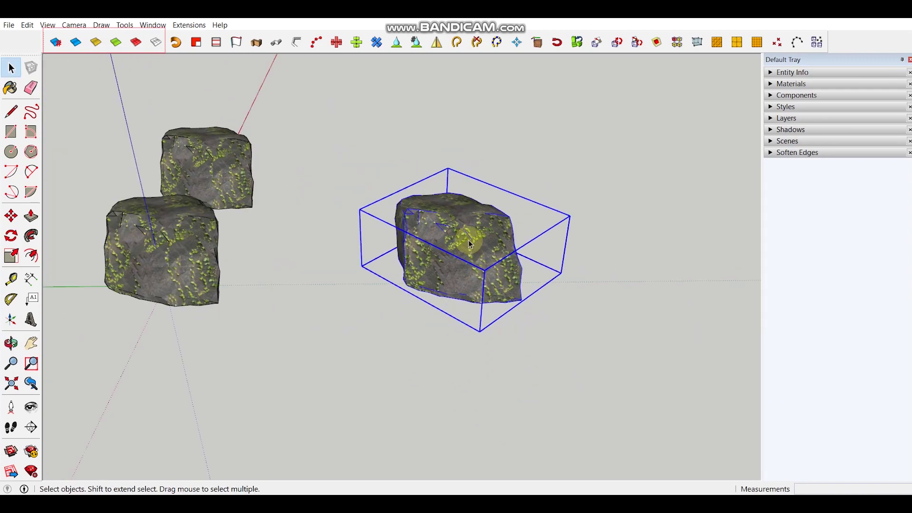
scroll(161, 207, up, 2)
middle_drag(198, 192, 202, 208)
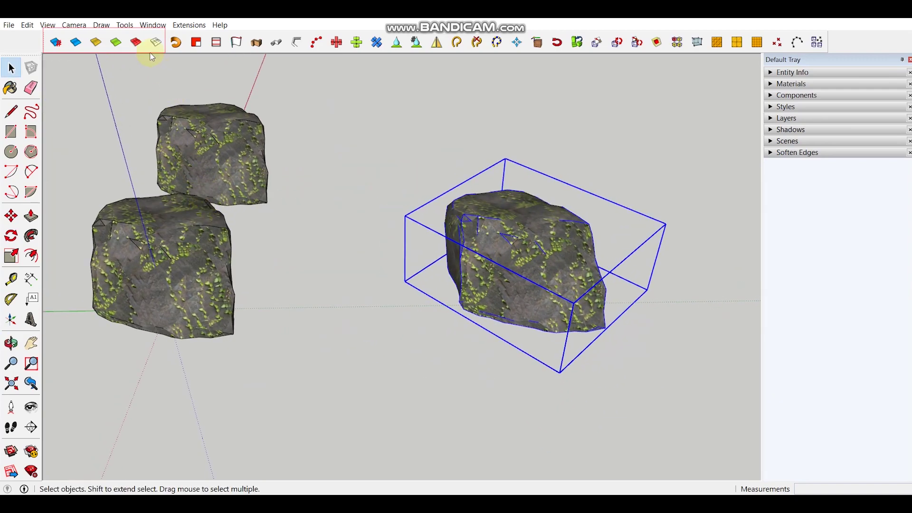
Unsmooth the rock and soften its edges again with AMS Soften Edges at an angle of 180.
click(136, 42)
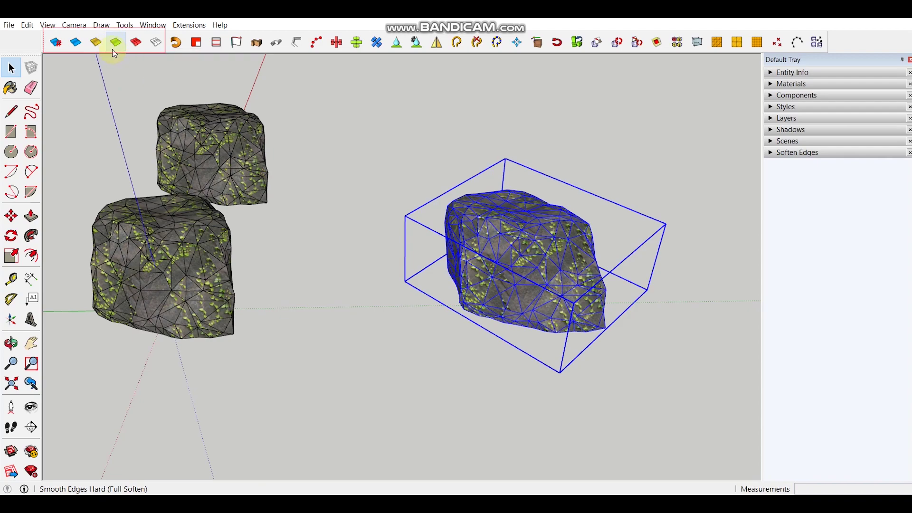
click(51, 44)
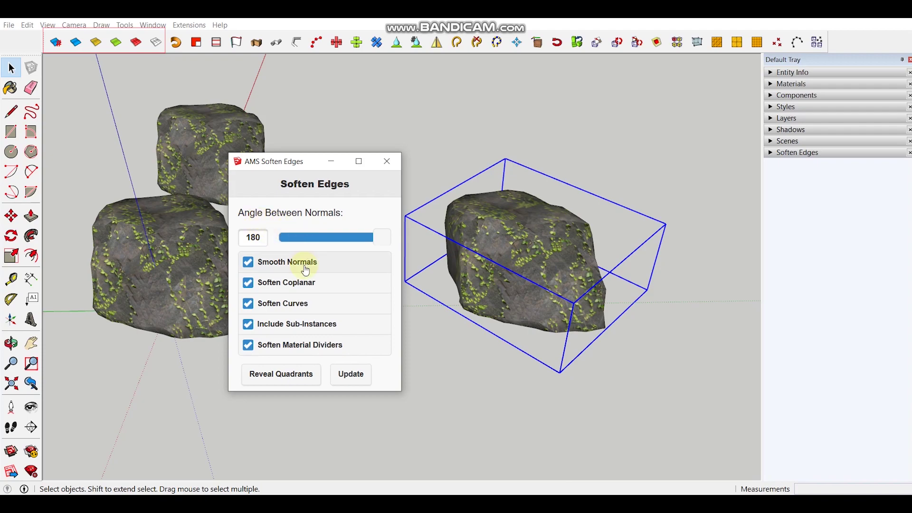
click(387, 161)
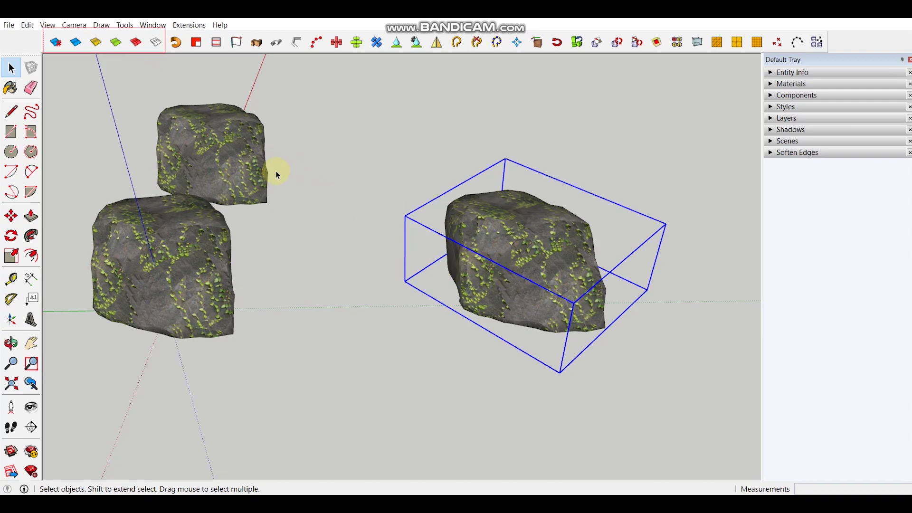
Unsmooth the rock's edges and fully soften them with Smooze Hard.
click(136, 42)
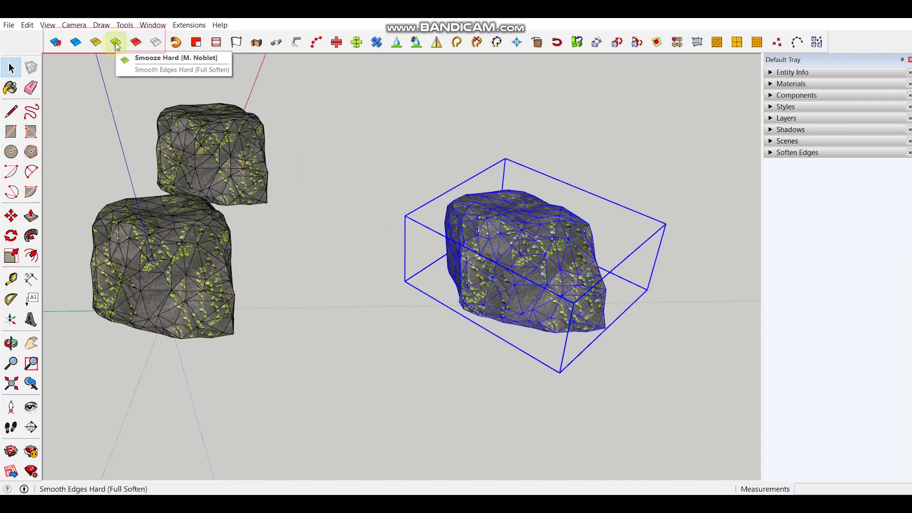
click(116, 44)
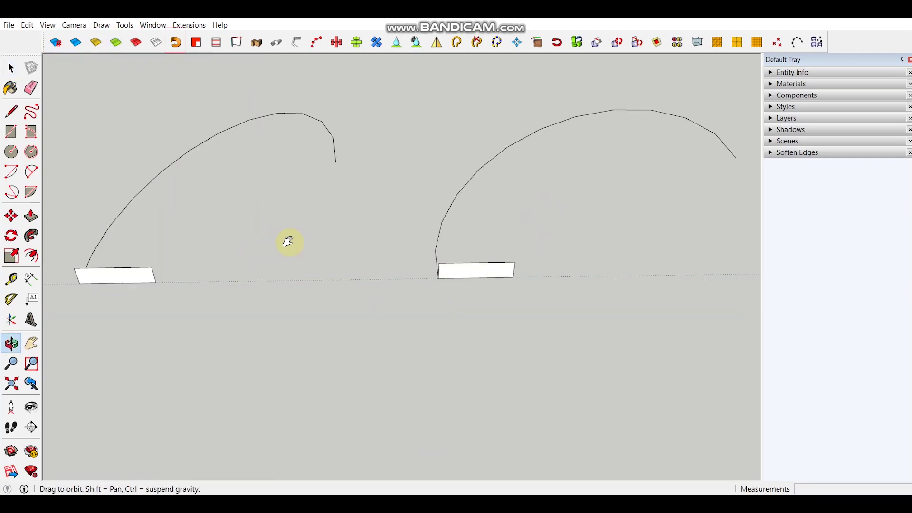
Extrude the rectangular face of the first group along its arc with the standard Follow Me tool.
middle_drag(287, 240, 287, 252)
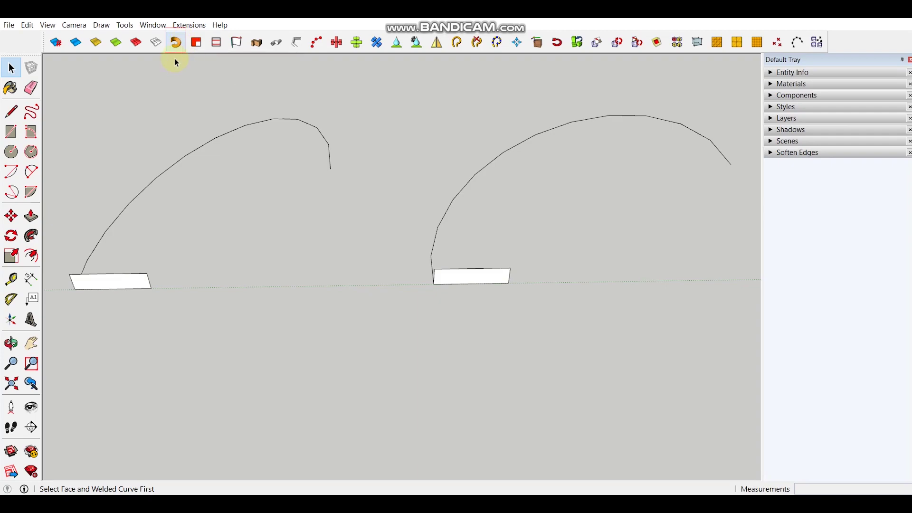
double_click(116, 285)
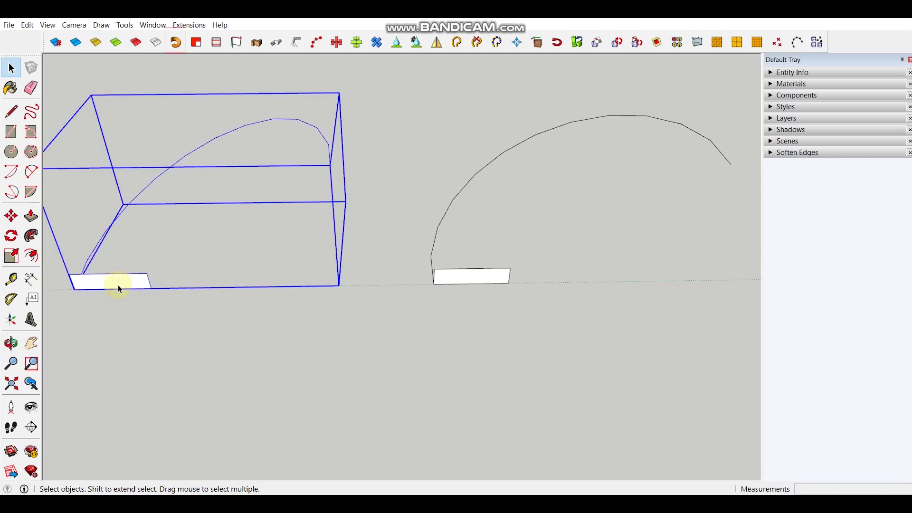
drag(336, 162, 264, 104)
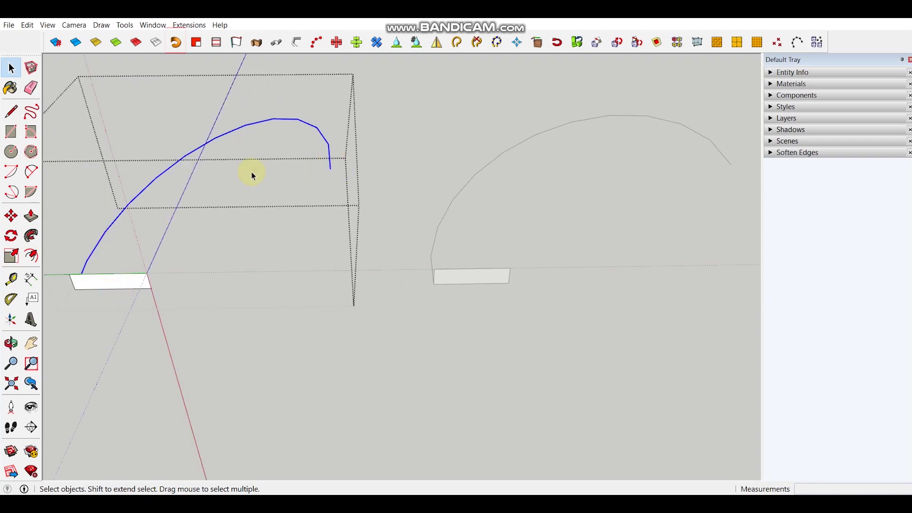
key(shift+f)
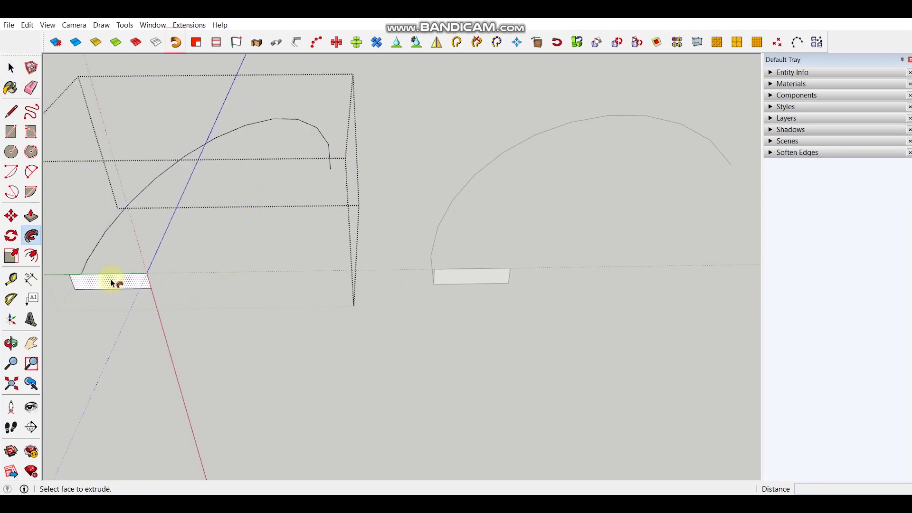
click(116, 284)
key(space)
middle_drag(161, 233, 167, 209)
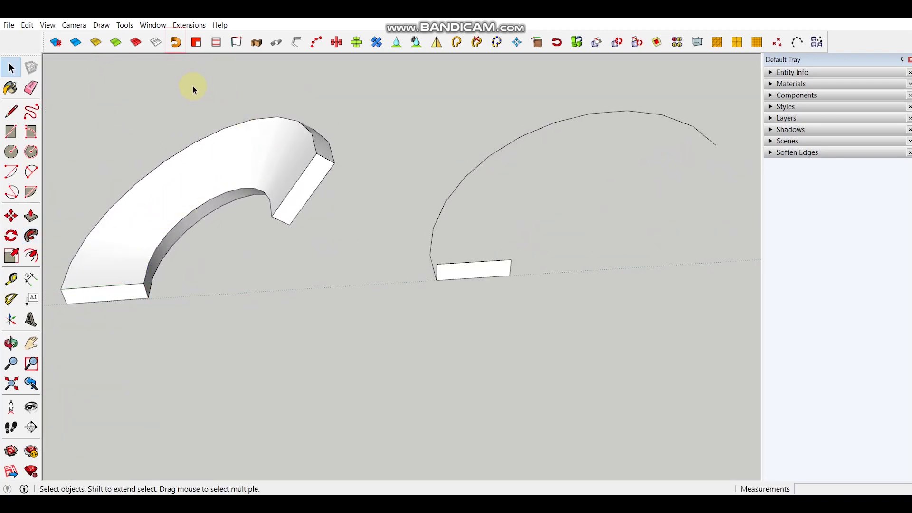
Extrude the second group's rectangle along its arc with the PowerBar tool that takes a face and a welded curve.
middle_drag(320, 210, 351, 275)
double_click(321, 239)
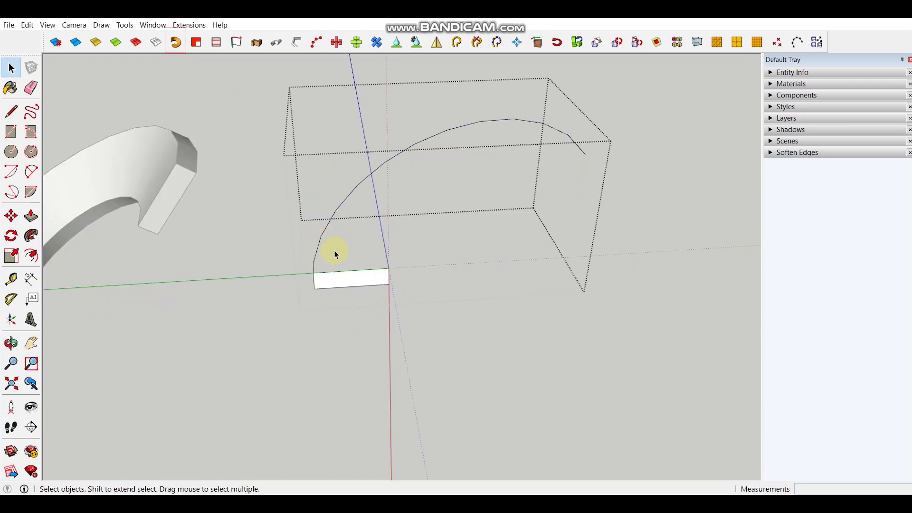
key(ctrl+a)
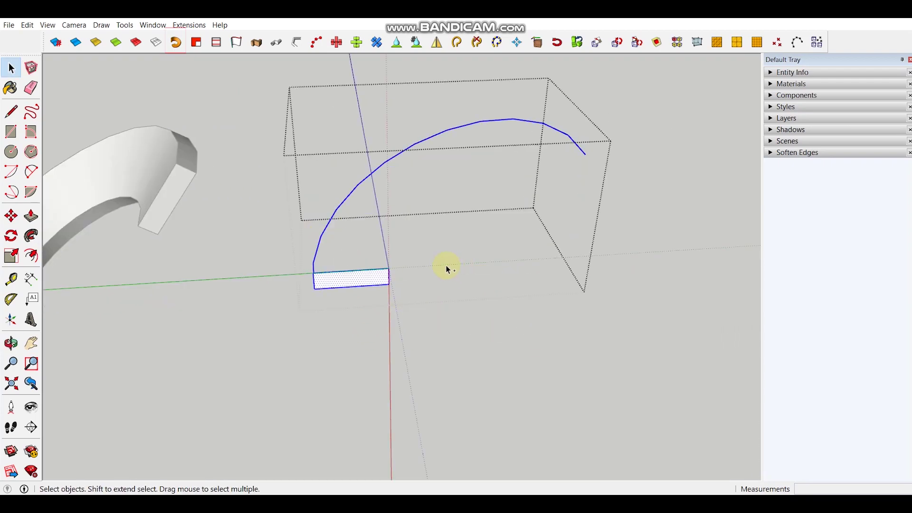
click(179, 46)
click(386, 286)
shift+click(371, 274)
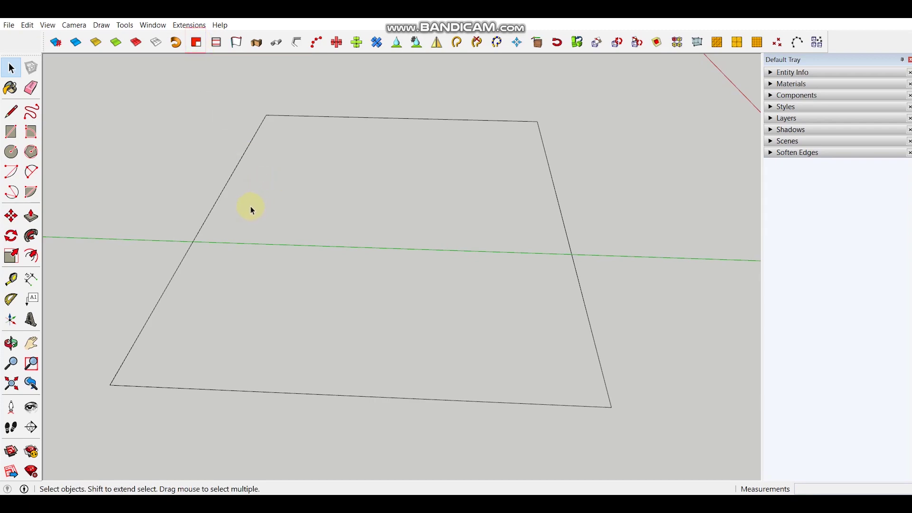
Open the quadrilateral outline for editing and generate a face from its four edges.
click(234, 177)
drag(645, 432, 133, 87)
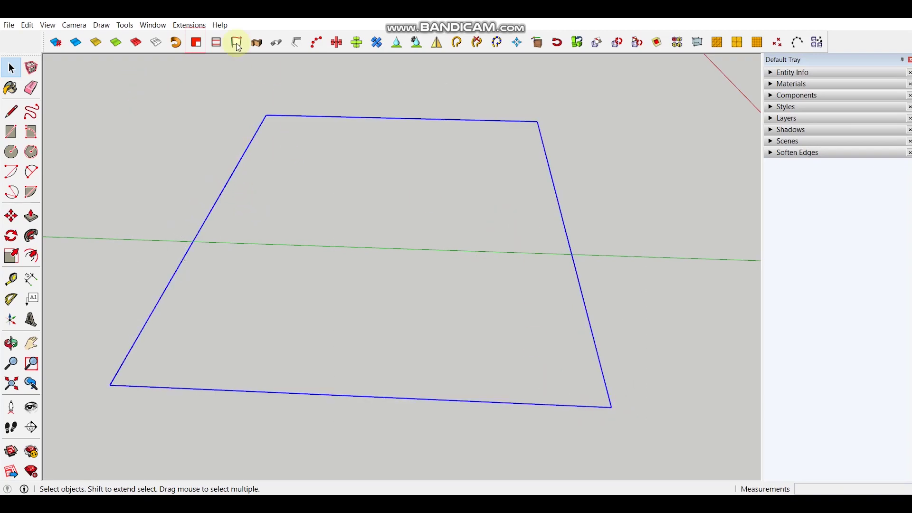
click(199, 44)
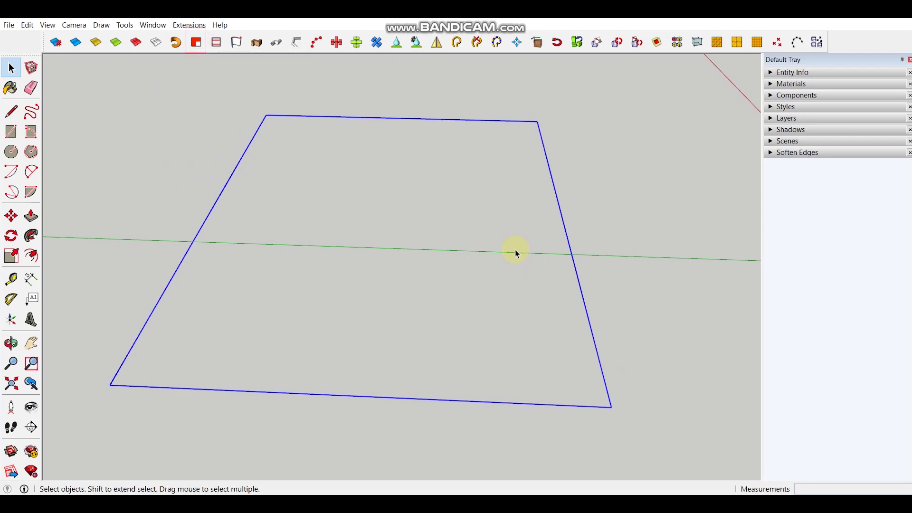
click(197, 44)
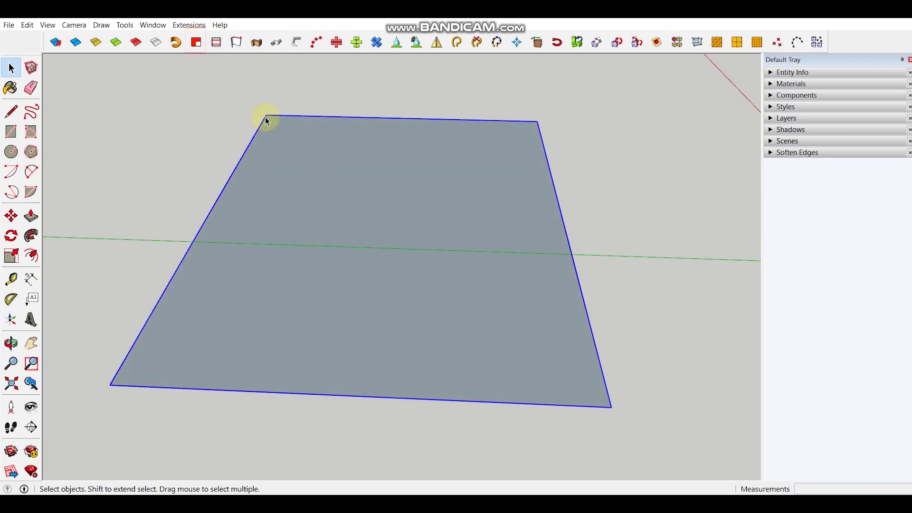
click(335, 246)
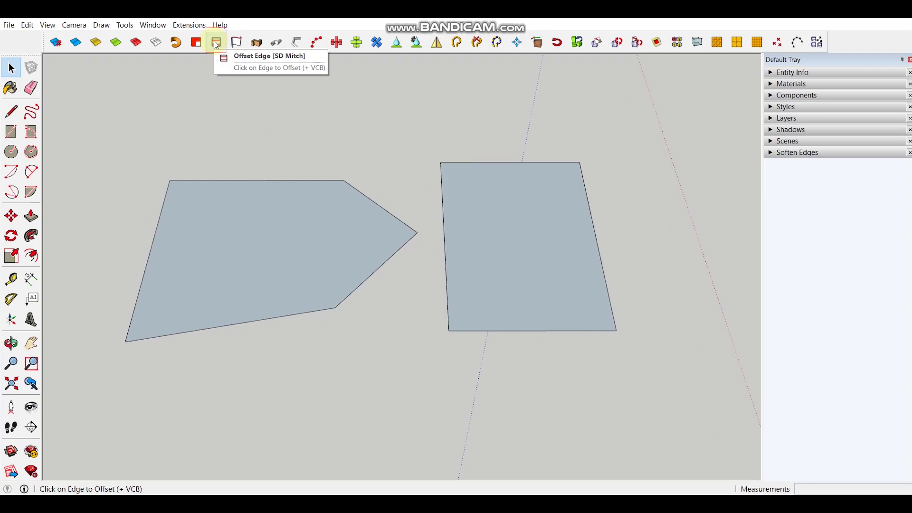
double_click(302, 235)
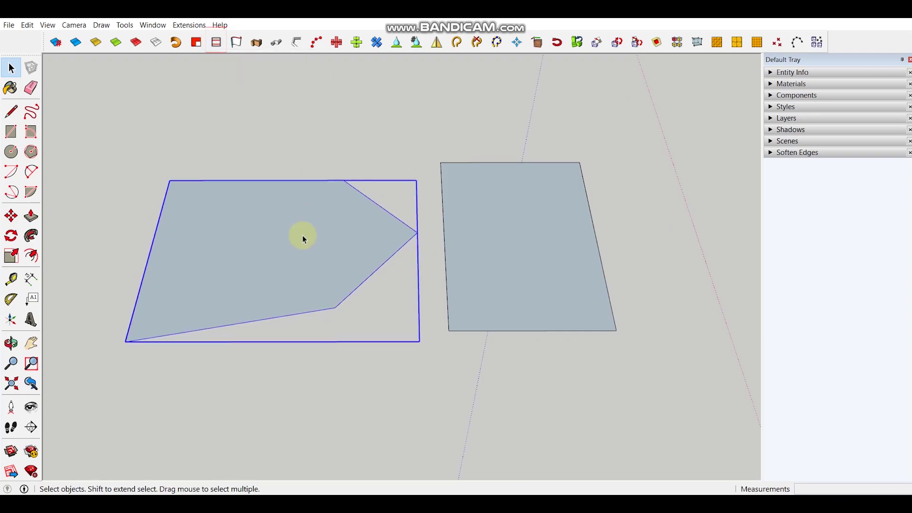
click(472, 163)
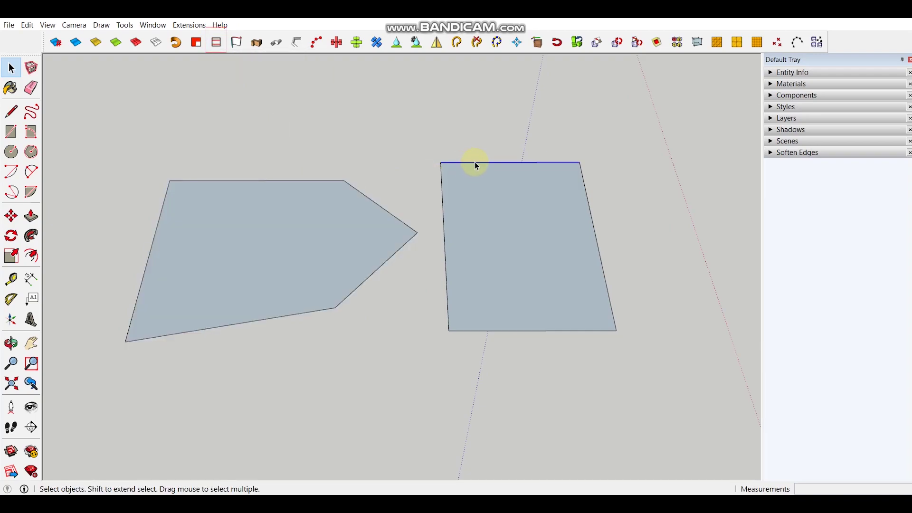
click(216, 43)
key(f)
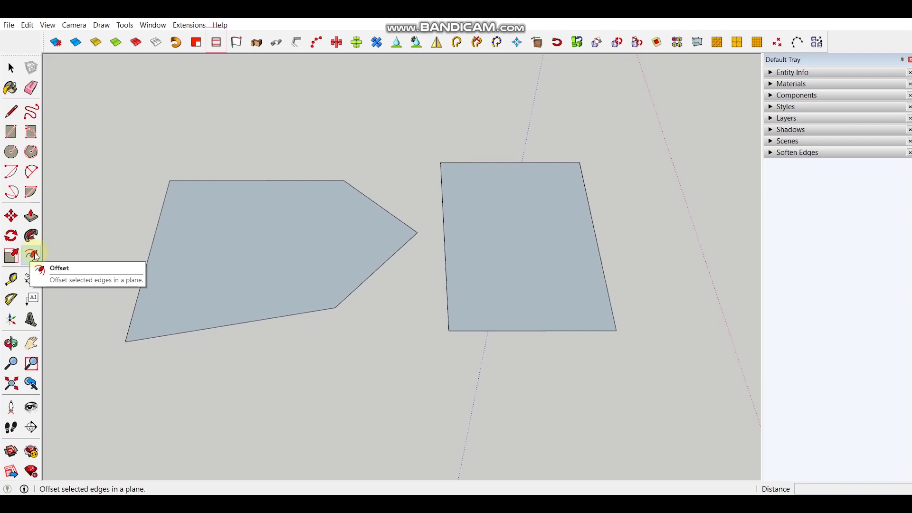
click(494, 168)
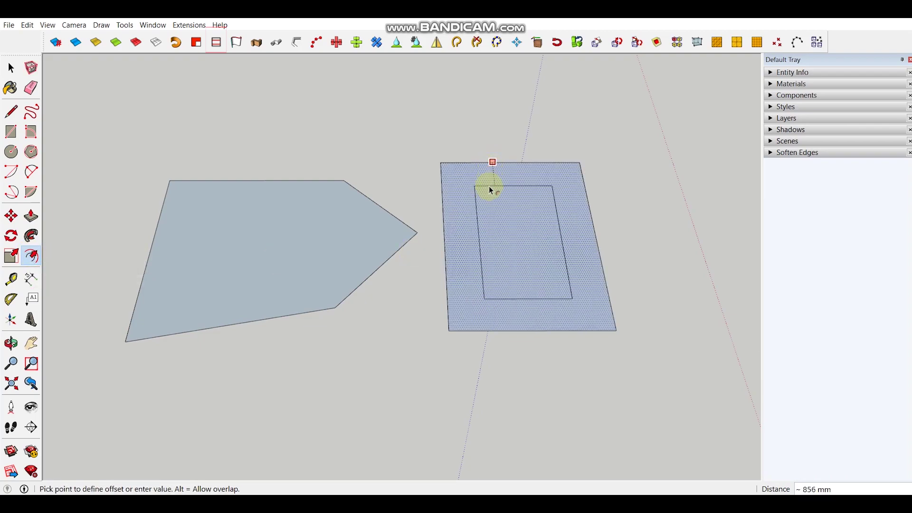
key(space)
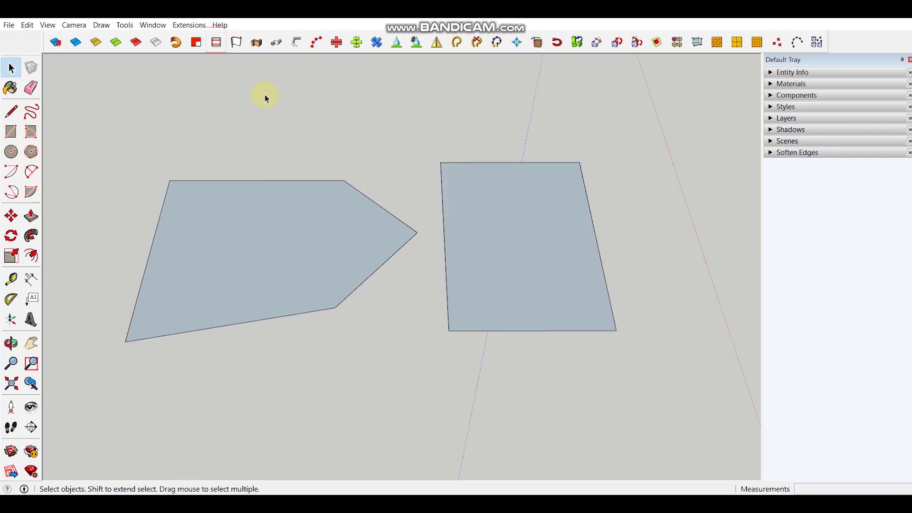
Offset the four-sided face's far edge inward three times with Offset Edge, first about 986 mm and finally about 1450 mm.
click(217, 42)
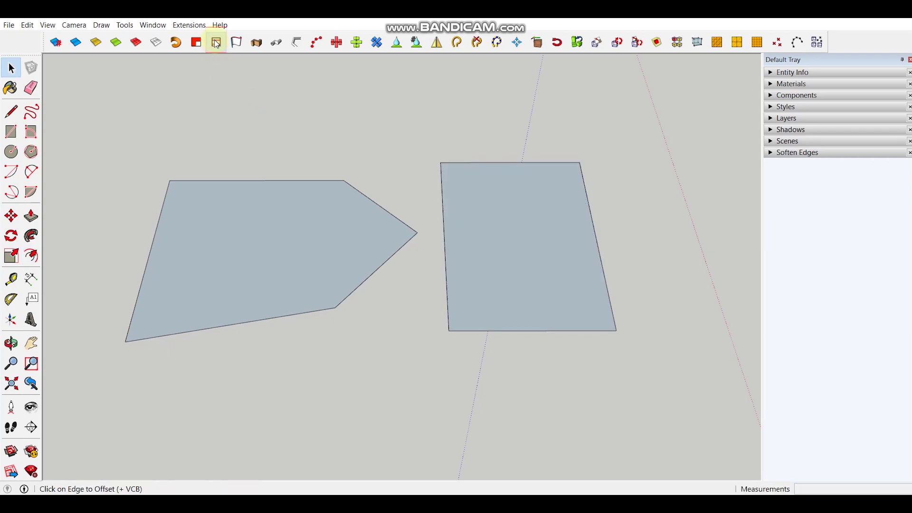
click(507, 166)
click(506, 189)
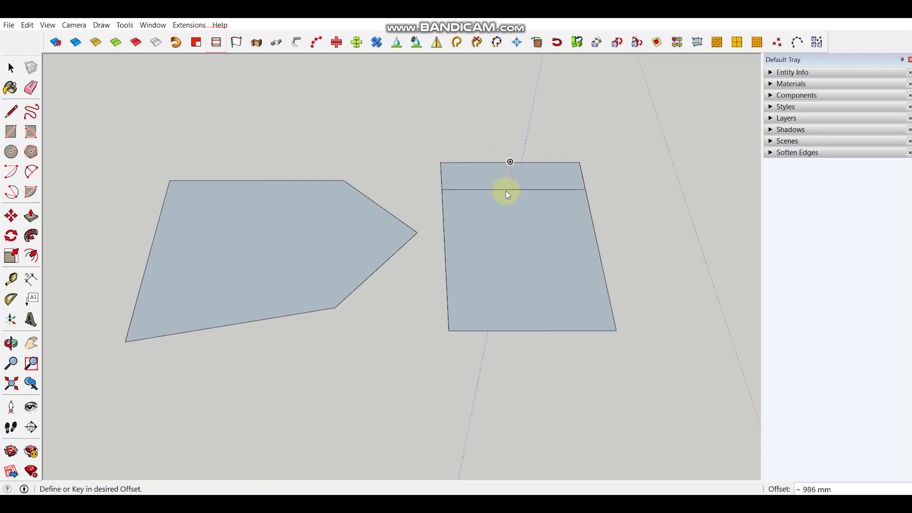
click(521, 189)
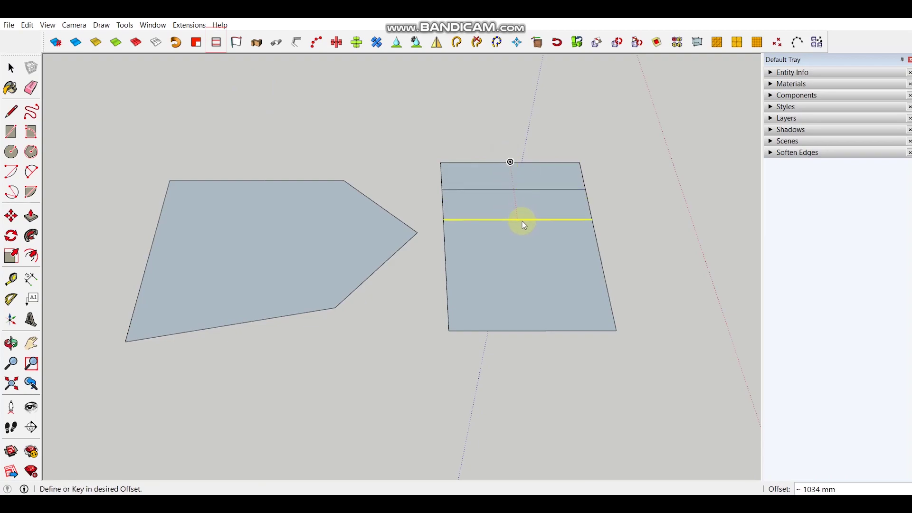
click(527, 228)
click(539, 228)
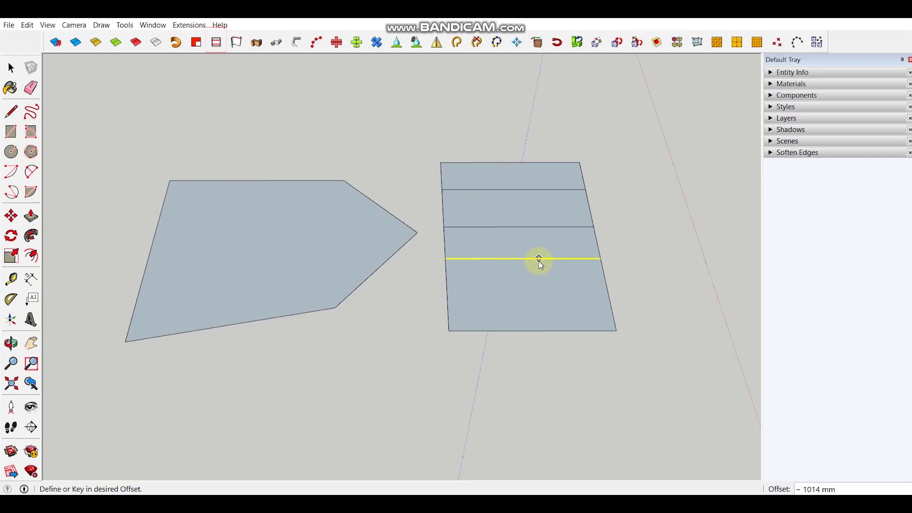
click(538, 274)
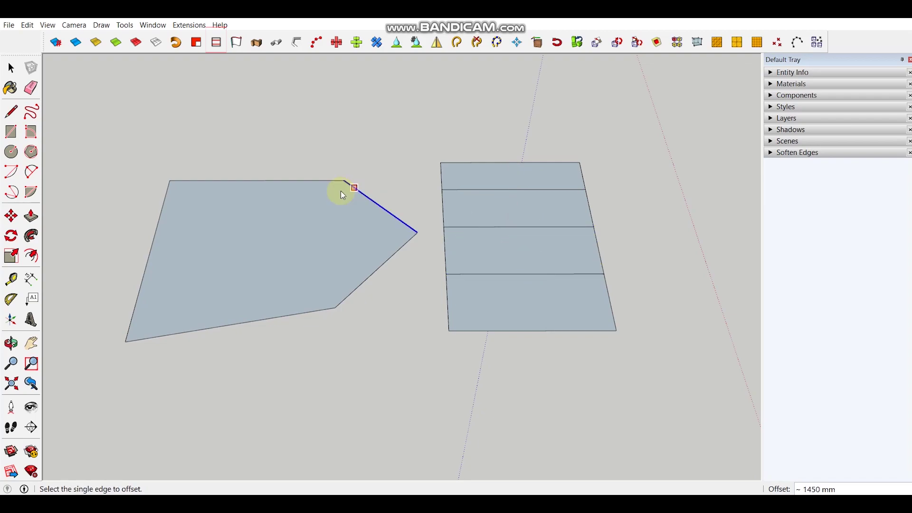
Offset the far edge of the five-sided face inward four times in succession with Offset Edge.
click(270, 181)
click(263, 207)
click(283, 208)
click(270, 240)
click(271, 240)
click(263, 270)
click(265, 274)
click(257, 291)
key(space)
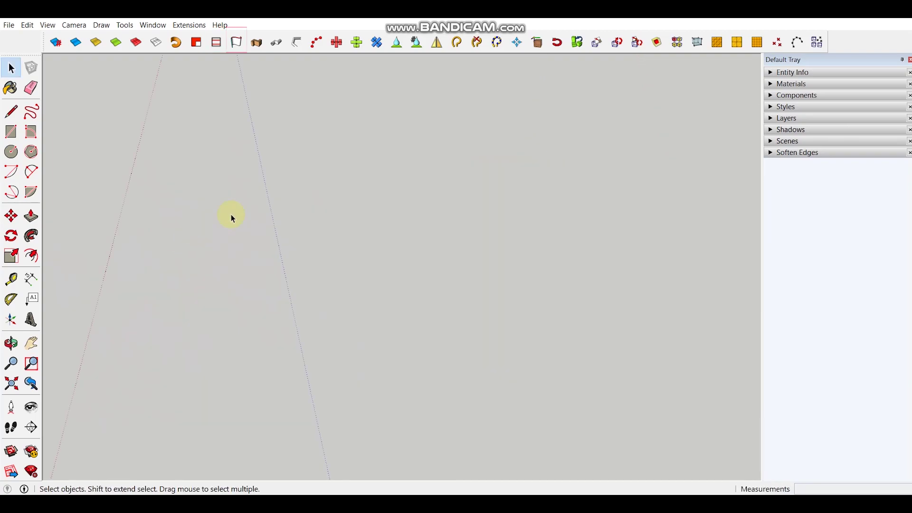
Draw a single straight line along the red axis in the empty model area.
key(l)
click(354, 167)
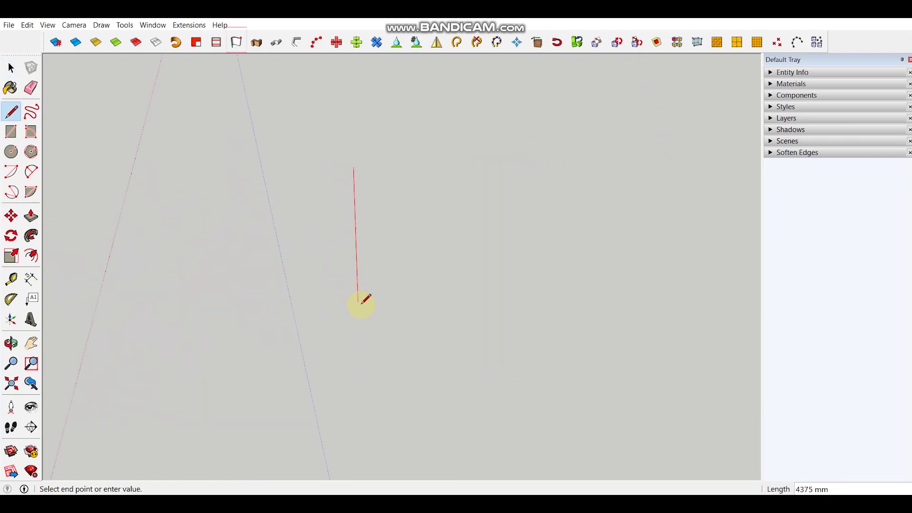
click(359, 314)
key(space)
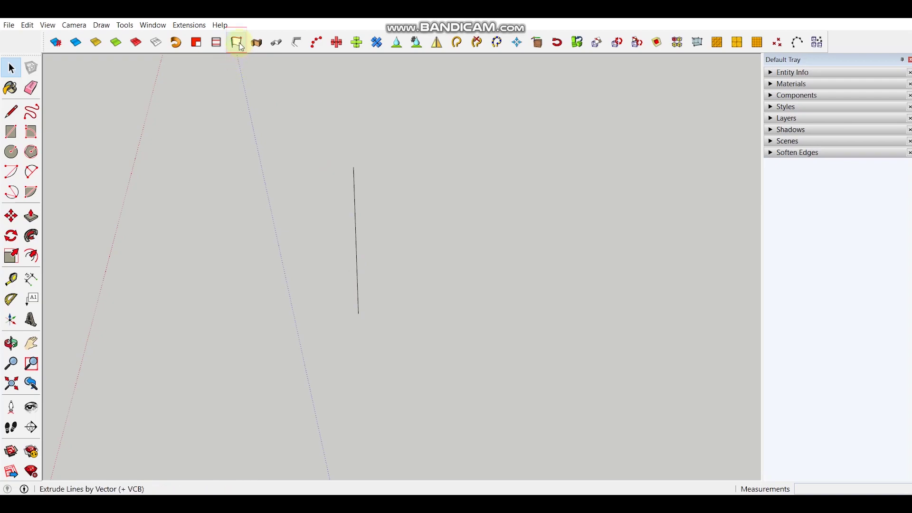
Extrude the line sideways into a flat face with Extrude Lines by Vector, then extrude its far edge upward about 2169 mm.
middle_drag(381, 217, 344, 186)
click(346, 193)
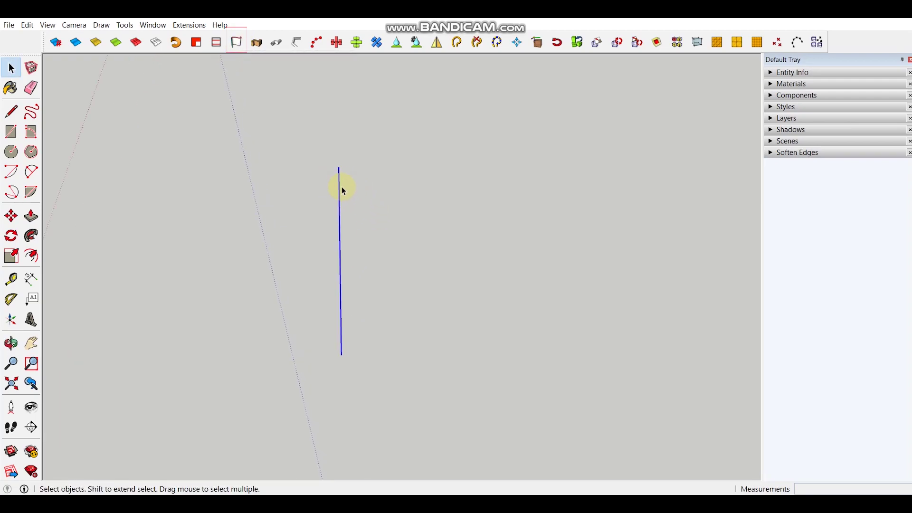
click(233, 43)
click(341, 208)
click(496, 200)
click(506, 216)
click(515, 123)
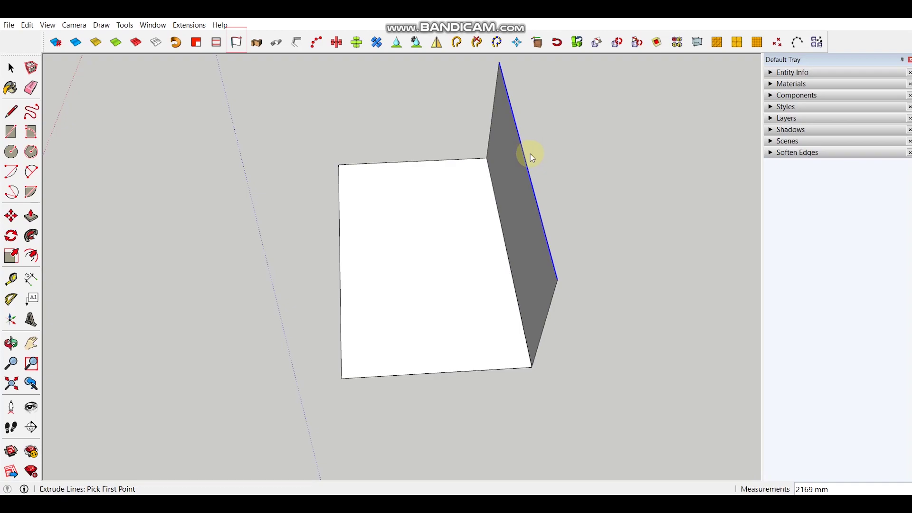
Extrude the flat face's free long edge outward with Extrude Lines by Vector.
middle_drag(529, 155, 479, 190)
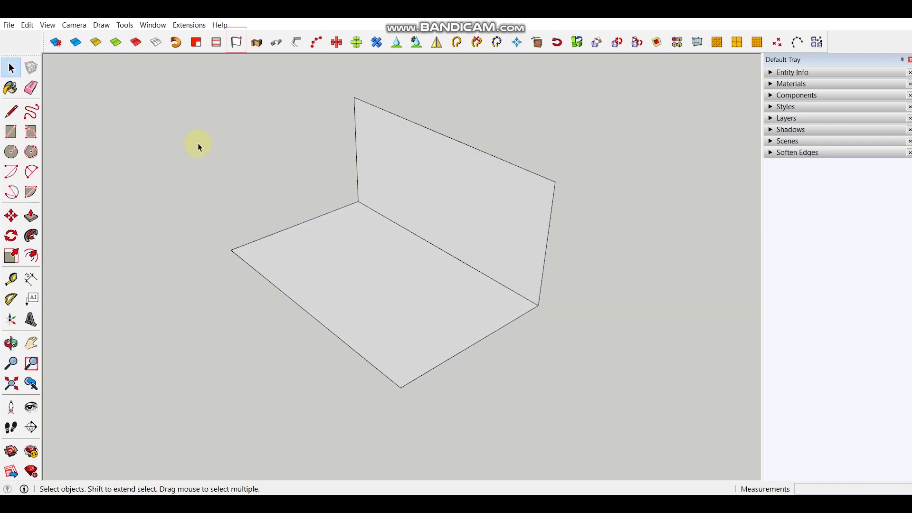
click(236, 43)
click(484, 284)
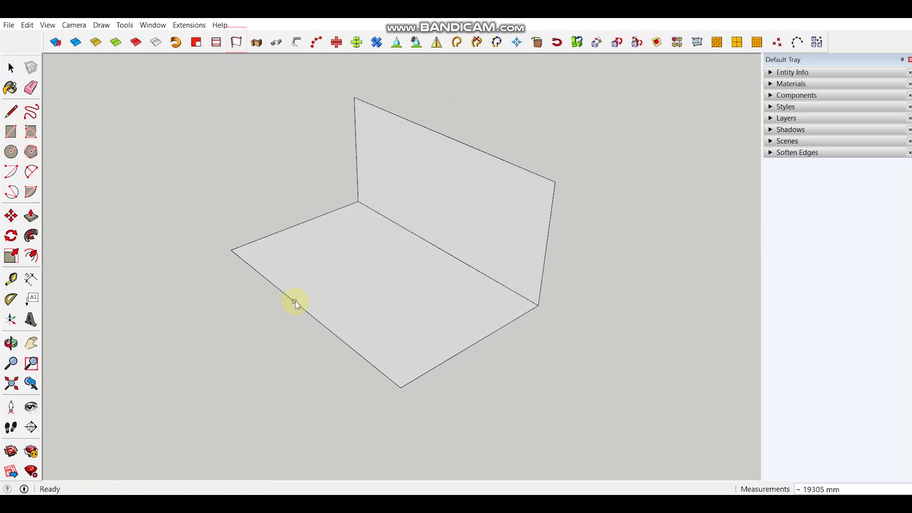
click(295, 302)
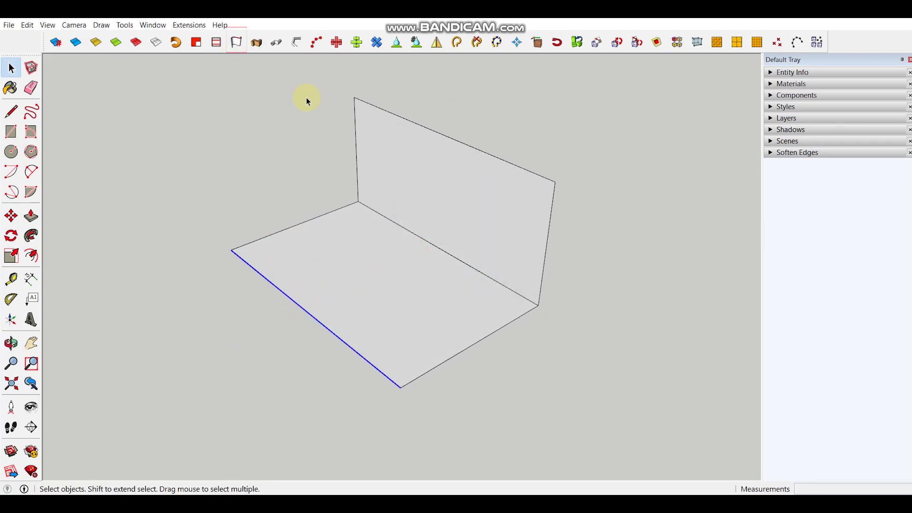
click(234, 43)
middle_drag(341, 202, 268, 195)
click(287, 280)
click(187, 307)
key(space)
middle_drag(279, 346, 309, 311)
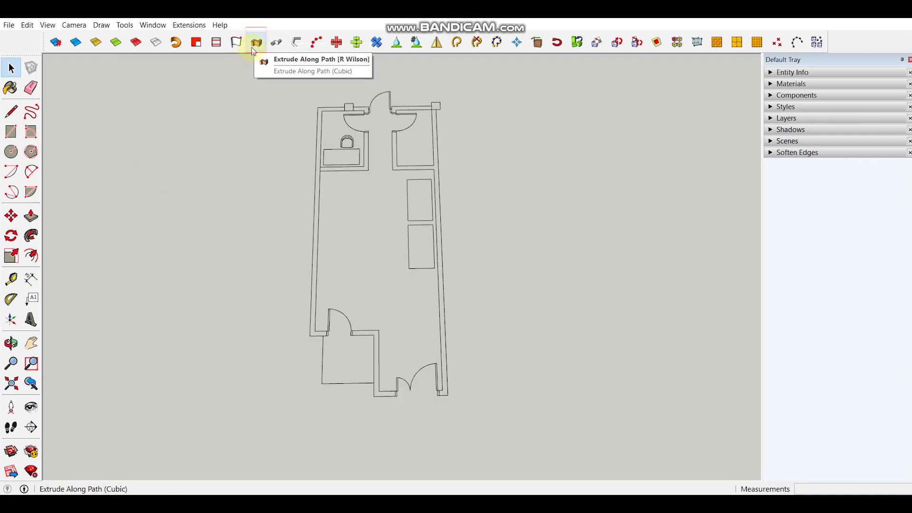
Select the outer outline of the floor plan's left wall, including the short segments at both of its ends.
mouse_move(298, 254)
middle_down()
mouse_move(276, 267)
mouse_move(283, 248)
middle_up()
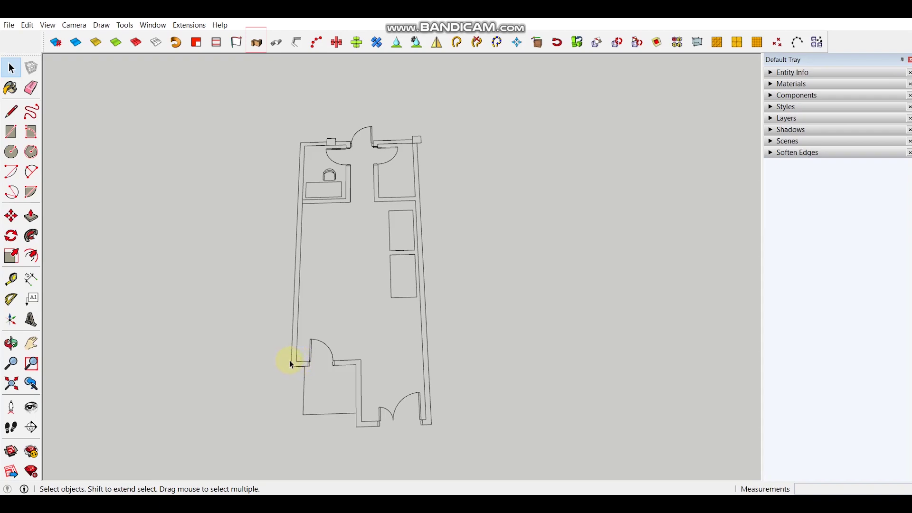
scroll(291, 364, up, 6)
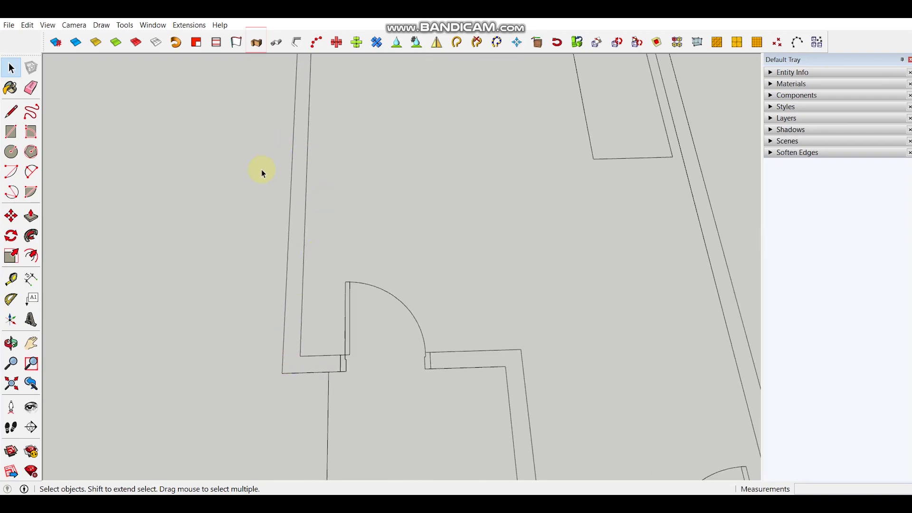
scroll(322, 337, down, 5)
scroll(291, 358, up, 5)
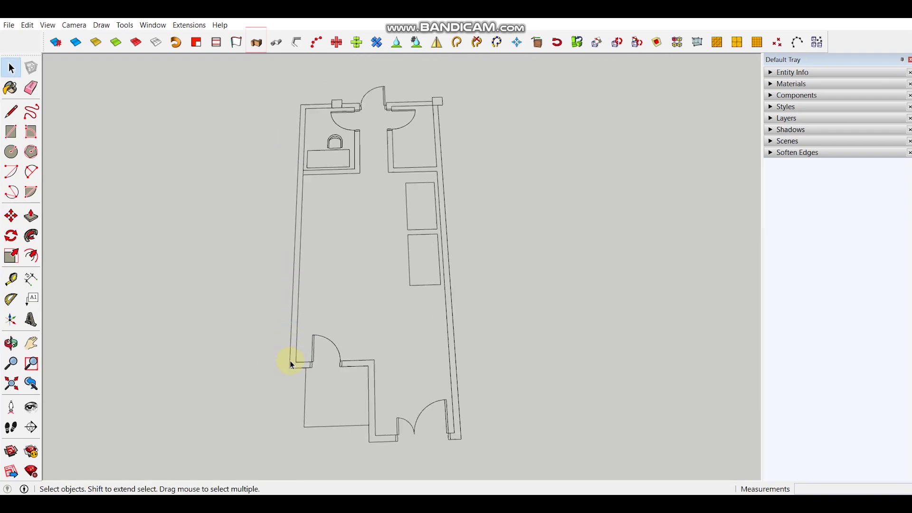
scroll(294, 376, up, 1)
click(292, 364)
scroll(300, 409, down, 5)
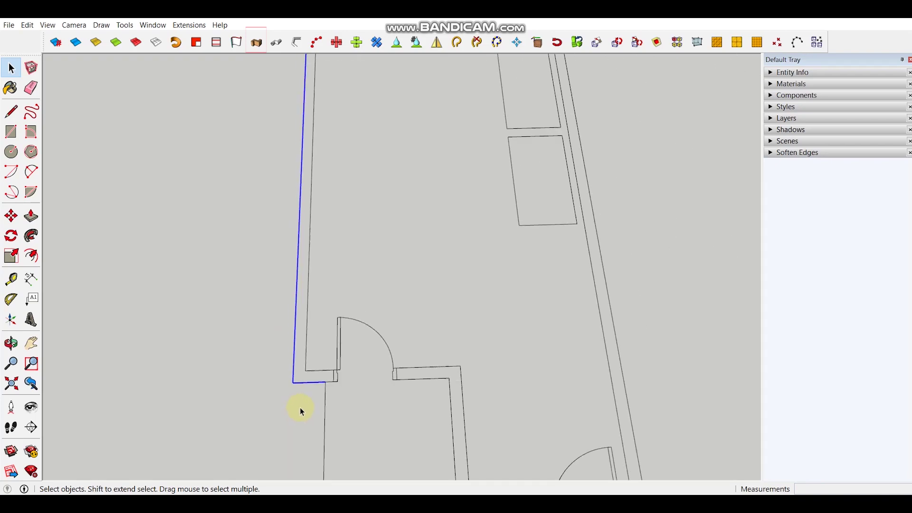
scroll(306, 202, up, 6)
shift+click(295, 189)
scroll(373, 220, down, 2)
scroll(363, 238, down, 4)
shift+middle_drag(348, 367, 336, 182)
scroll(314, 318, up, 6)
shift+middle_drag(331, 338, 312, 397)
scroll(323, 352, down, 3)
scroll(322, 389, down, 5)
scroll(320, 182, up, 7)
Measure the thickness of the left wall between its outer and inner lines near the upper corner.
key(f)
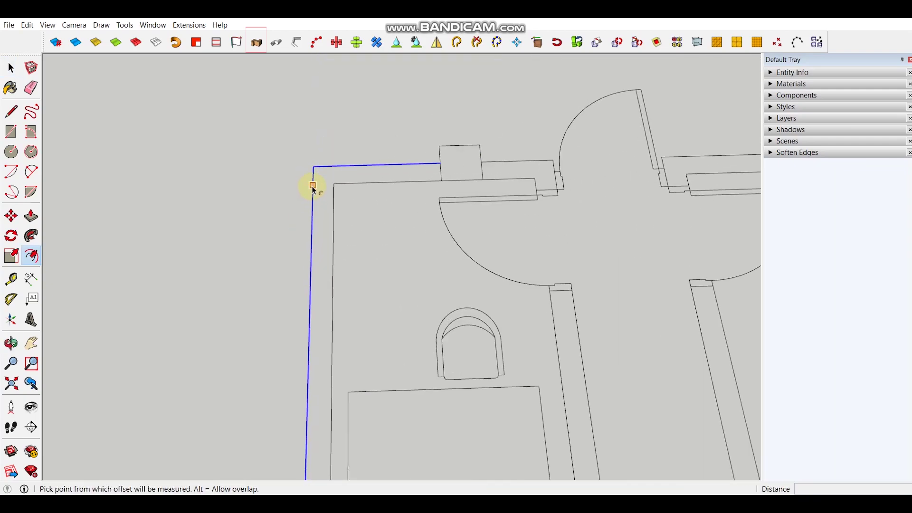
scroll(311, 185, up, 2)
key(t)
click(313, 209)
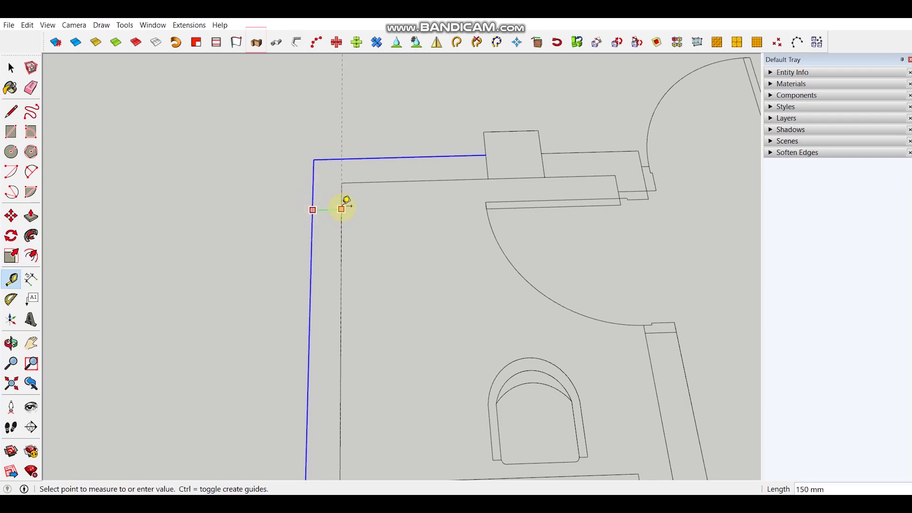
key(space)
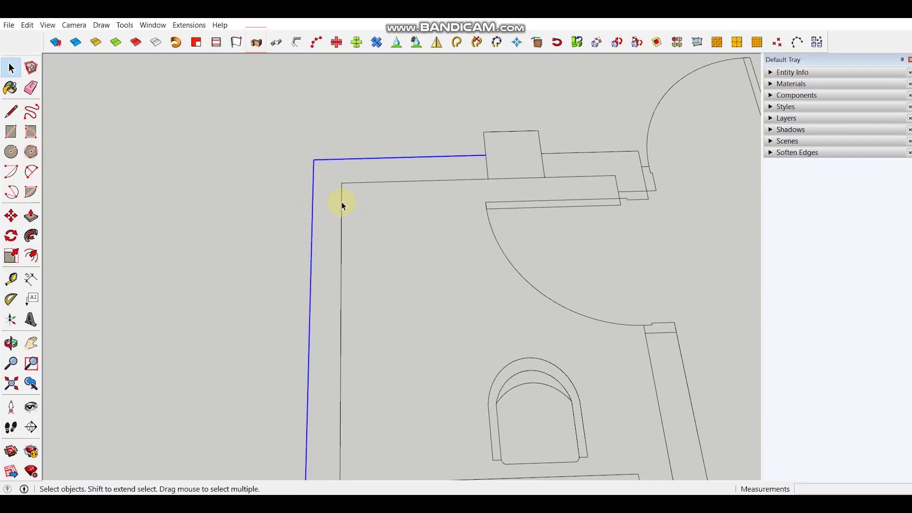
Offset the selected outer wall lines 75 mm inward to create the wall's centreline.
key(f)
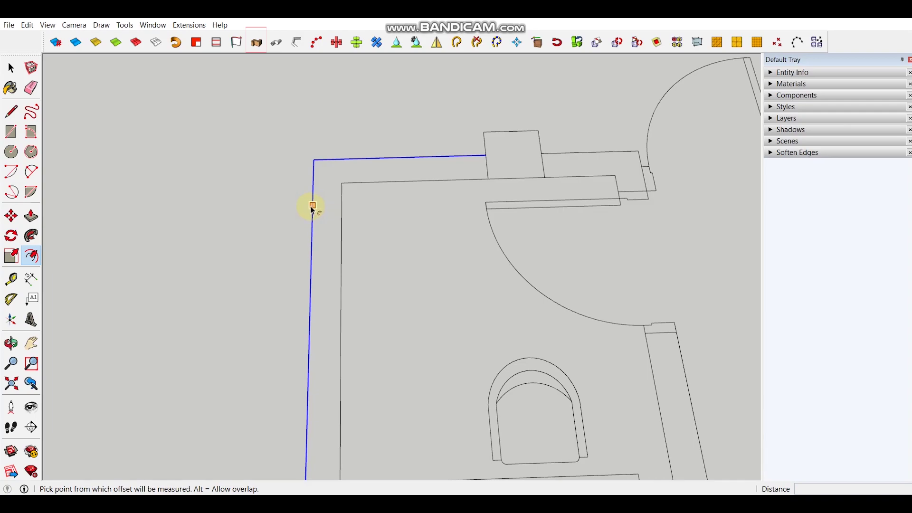
click(313, 208)
key(Return)
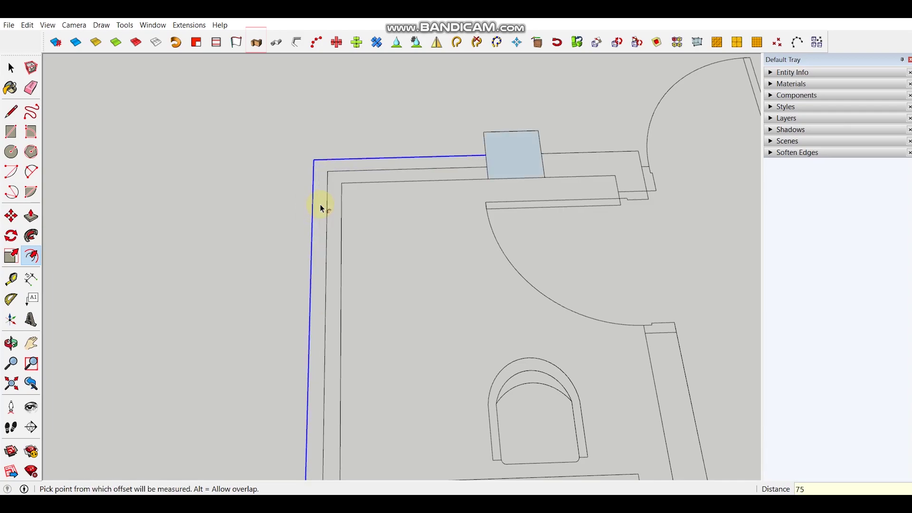
key(space)
Extend the centreline's short lower segment by moving its open end to the door jamb.
click(382, 172)
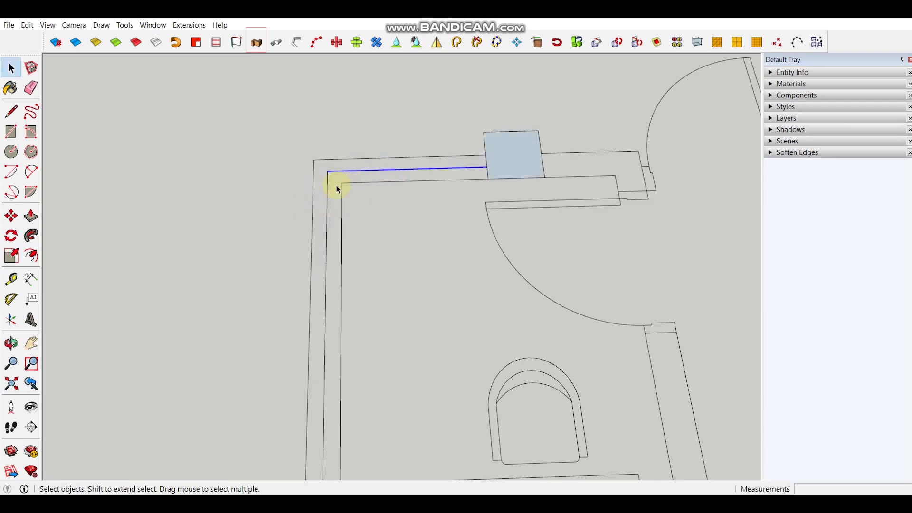
shift+click(328, 191)
scroll(332, 116, down, 4)
scroll(332, 216, up, 4)
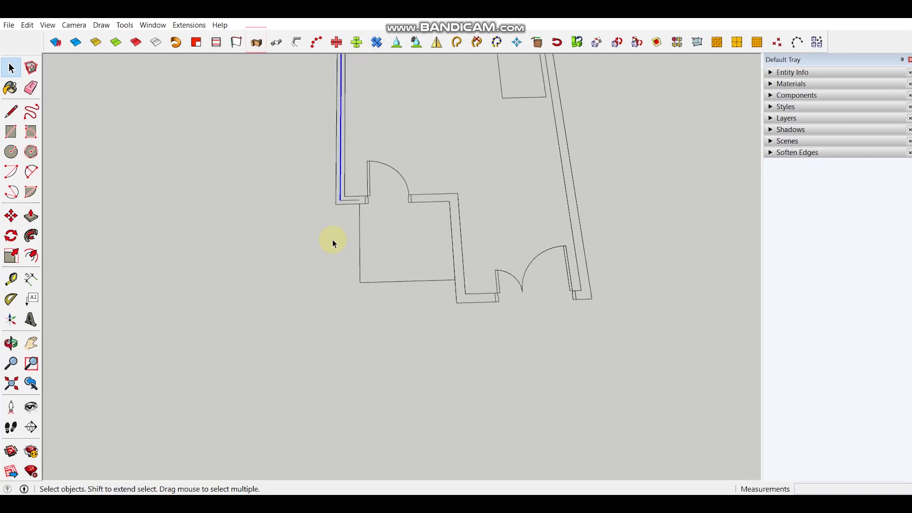
scroll(351, 205, up, 4)
click(381, 208)
key(m)
click(389, 200)
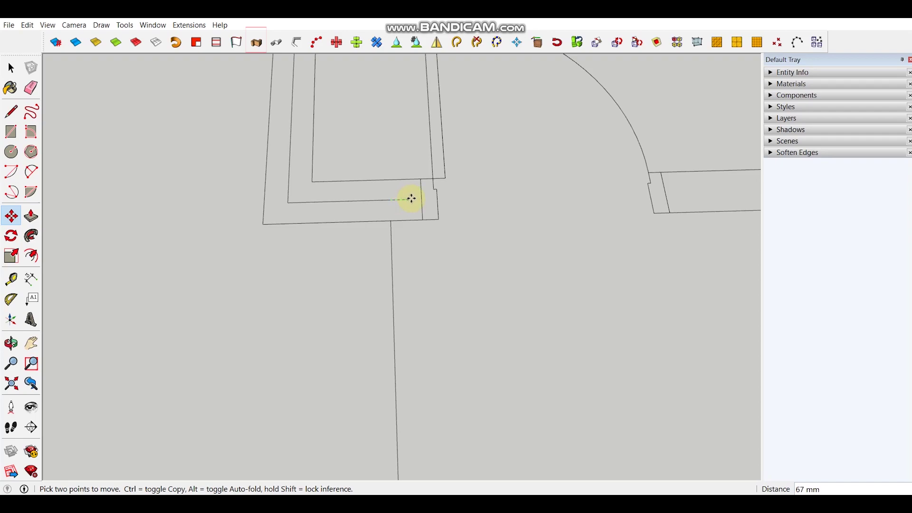
click(422, 199)
key(space)
Select all three connected centreline segments of the left wall as the extrusion path.
drag(292, 207, 279, 192)
scroll(372, 233, down, 7)
shift+middle_drag(360, 155, 356, 281)
scroll(380, 238, up, 3)
scroll(319, 228, up, 3)
shift+click(339, 210)
scroll(350, 221, down, 5)
scroll(349, 221, down, 3)
shift+middle_drag(368, 368, 371, 154)
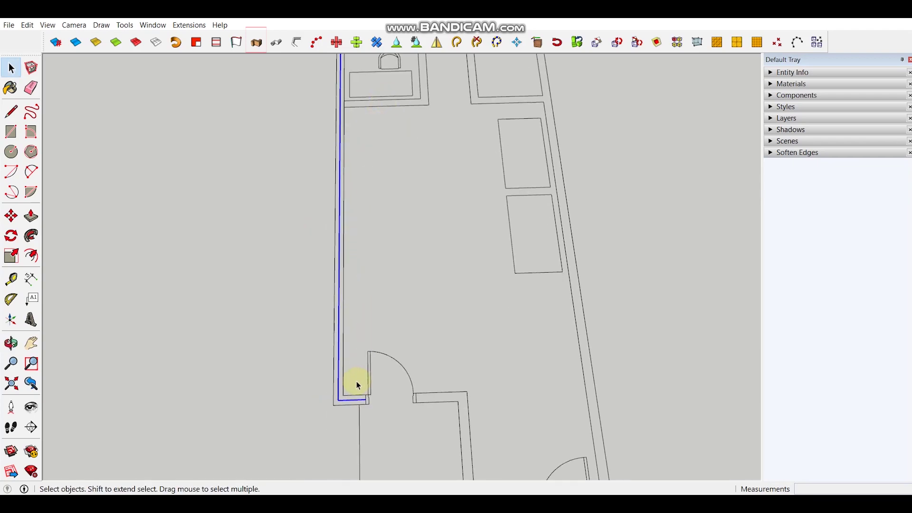
scroll(342, 401, up, 3)
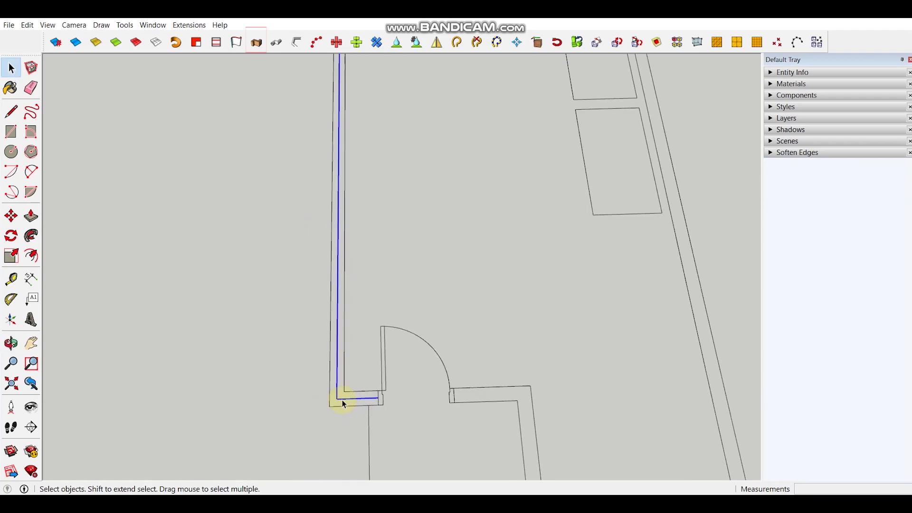
Extrude the selected left wall centreline with Central(Plan) alignment, 150 mm width and 3000 mm height, starting the face at the proposed end.
click(256, 47)
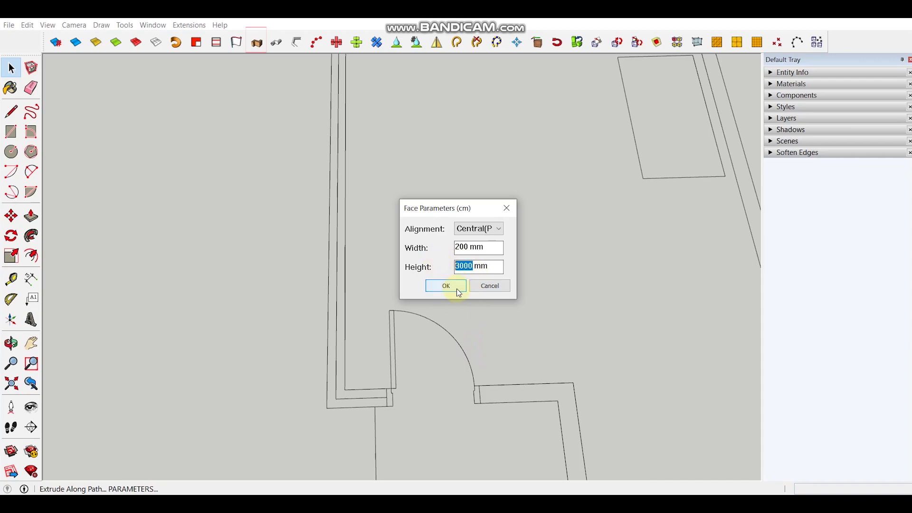
double_click(469, 246)
text(150)
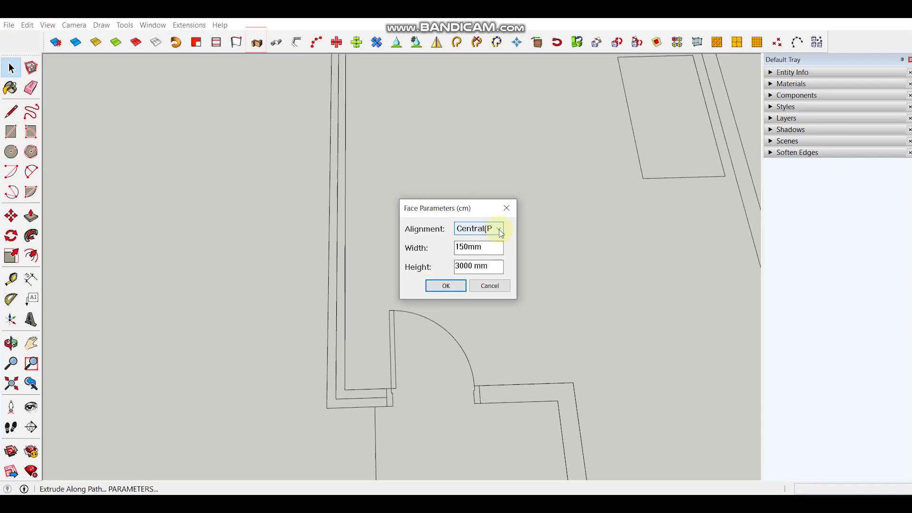
click(498, 230)
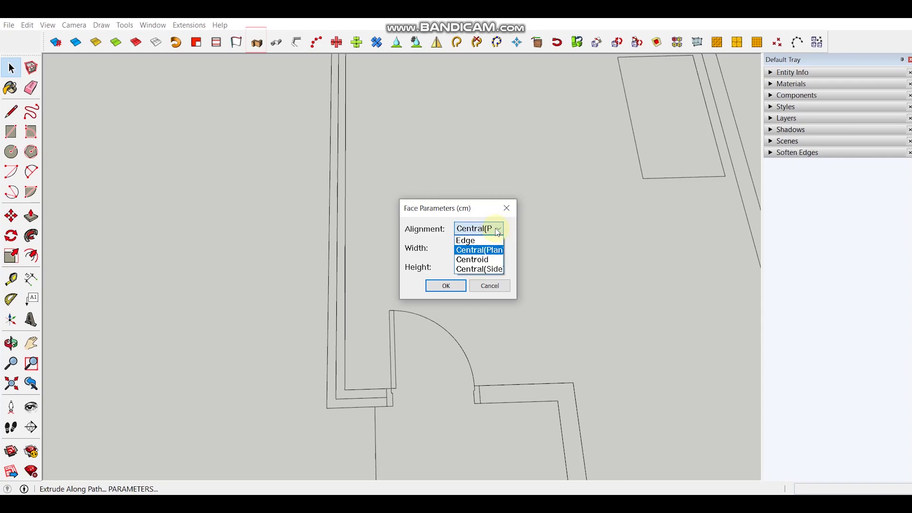
click(487, 250)
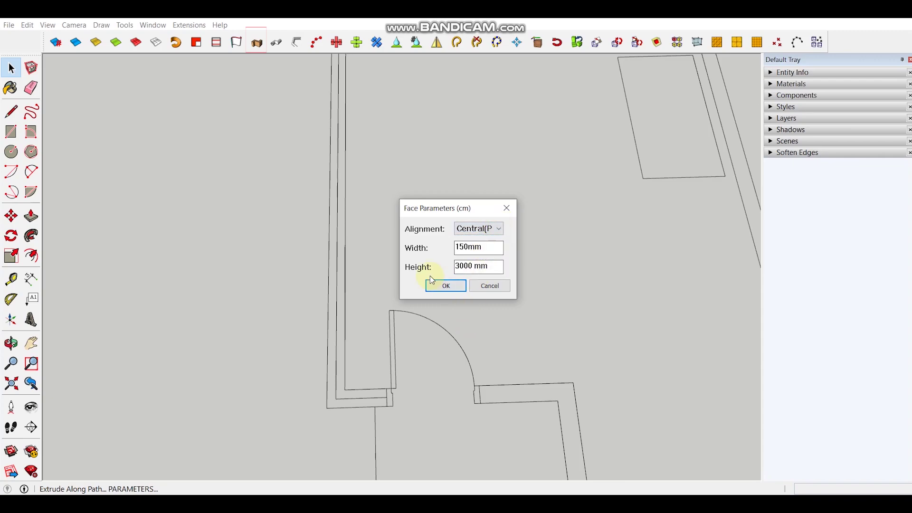
click(449, 286)
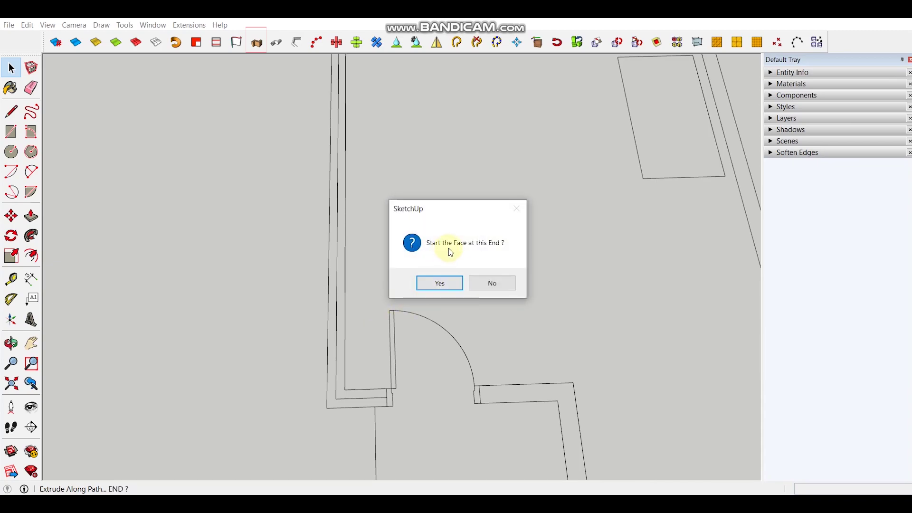
click(440, 283)
Select the connected room-side lines of the Z-shaped wall between the single door and the double entrance door.
scroll(376, 392, down, 2)
scroll(360, 353, down, 7)
shift+middle_drag(365, 295, 364, 275)
scroll(363, 235, up, 4)
shift+middle_drag(473, 363, 358, 228)
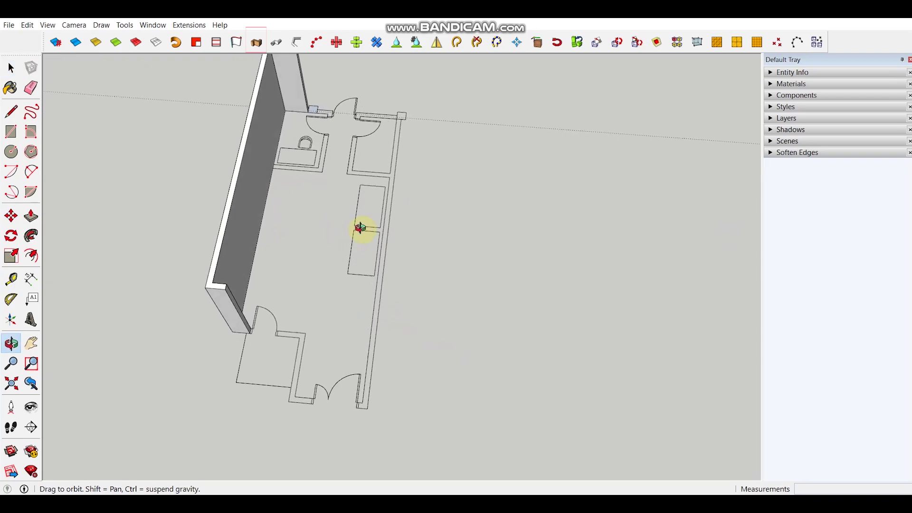
scroll(287, 355, up, 6)
middle_drag(288, 311, 292, 335)
scroll(297, 371, up, 3)
shift+middle_drag(299, 373, 357, 281)
drag(430, 223, 403, 184)
shift+middle_drag(421, 338, 374, 277)
shift+click(428, 334)
scroll(391, 278, down, 2)
scroll(342, 182, up, 3)
Offset the selected Z-shaped wall lines 75 mm into the wall to create its centreline.
key(f)
click(381, 216)
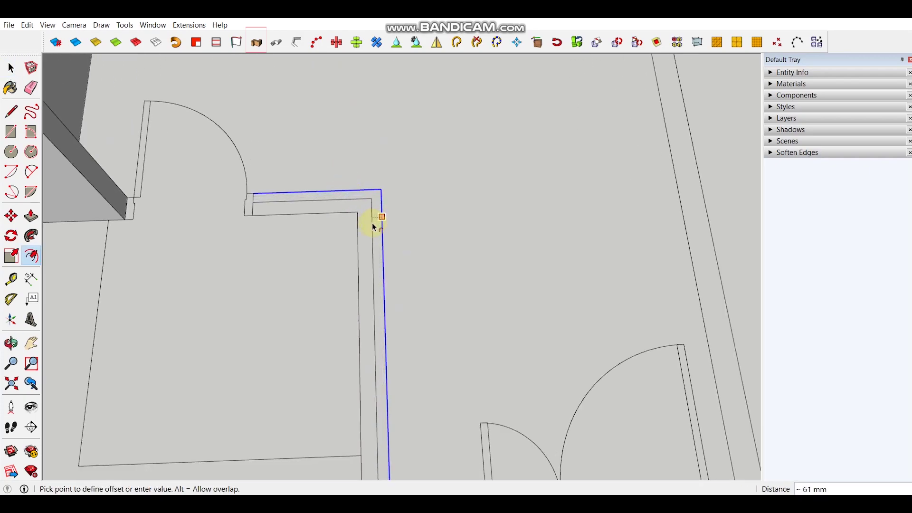
text(75)
key(Return)
scroll(350, 164, down, 3)
key(space)
Select all three connected centreline segments of the Z-shaped wall as the extrusion path.
scroll(403, 374, up, 2)
scroll(336, 305, down, 2)
scroll(368, 354, up, 5)
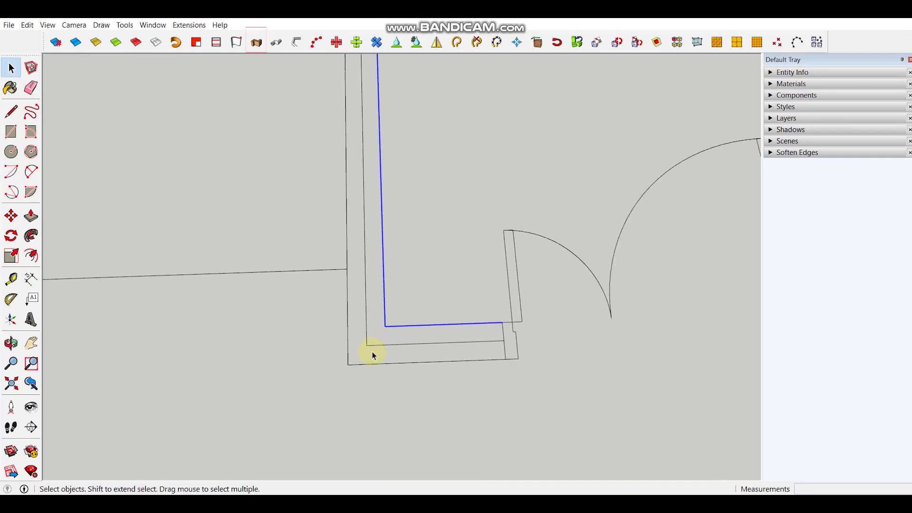
scroll(370, 354, down, 3)
scroll(389, 270, up, 3)
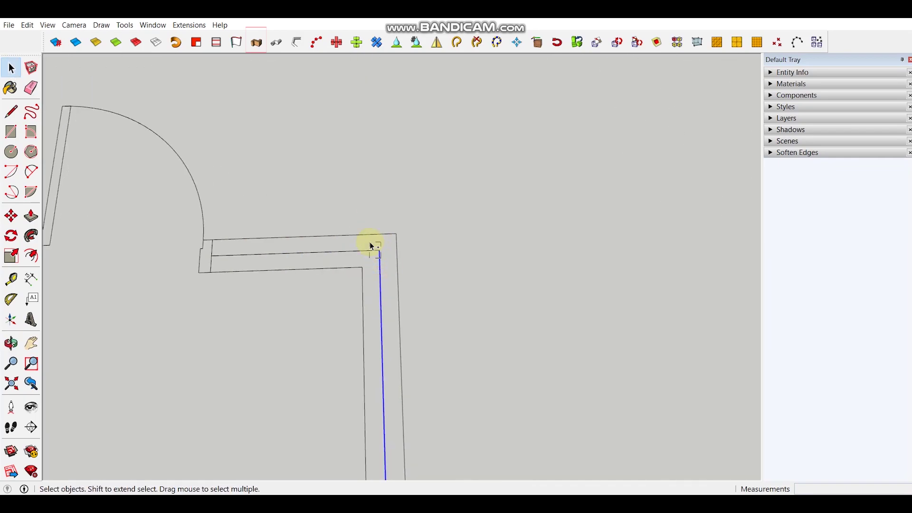
scroll(372, 247, down, 4)
scroll(363, 251, up, 2)
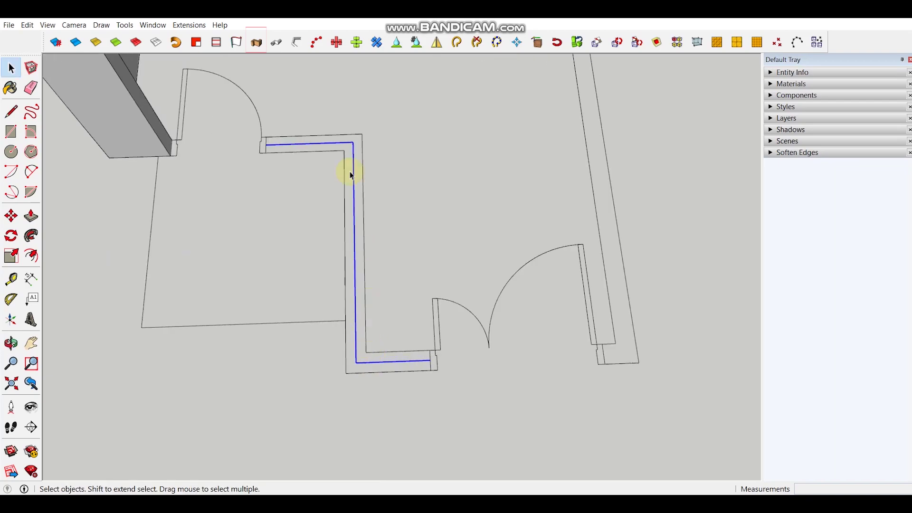
Extrude the Z-shaped centreline into a 150 mm wide, 3000 mm high wall with central plan alignment, starting at the proposed end.
click(257, 42)
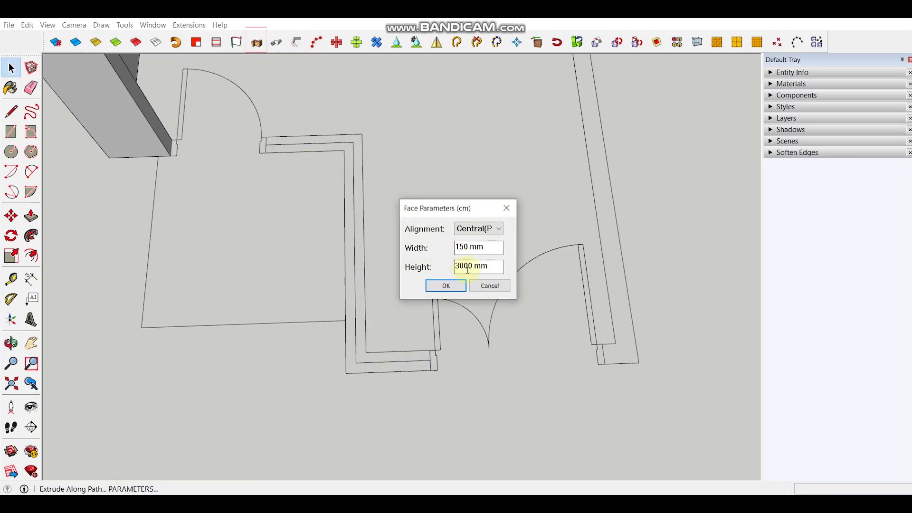
click(446, 286)
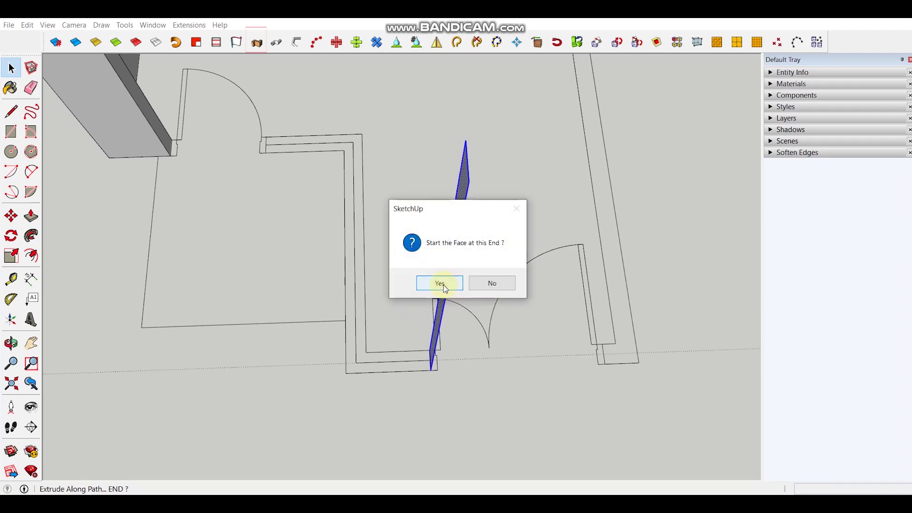
click(444, 287)
scroll(418, 291, down, 8)
middle_drag(386, 310, 336, 281)
Measure upward from the base edge of the long left wall to check its height.
key(t)
click(343, 346)
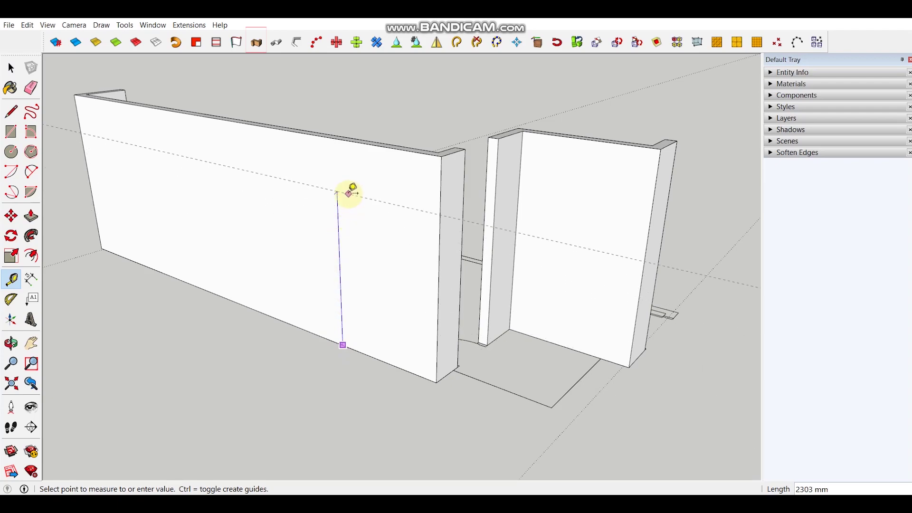
key(space)
Select each of the two extruded walls in turn to examine how they are grouped.
scroll(291, 198, down, 2)
middle_drag(415, 263, 370, 256)
click(238, 238)
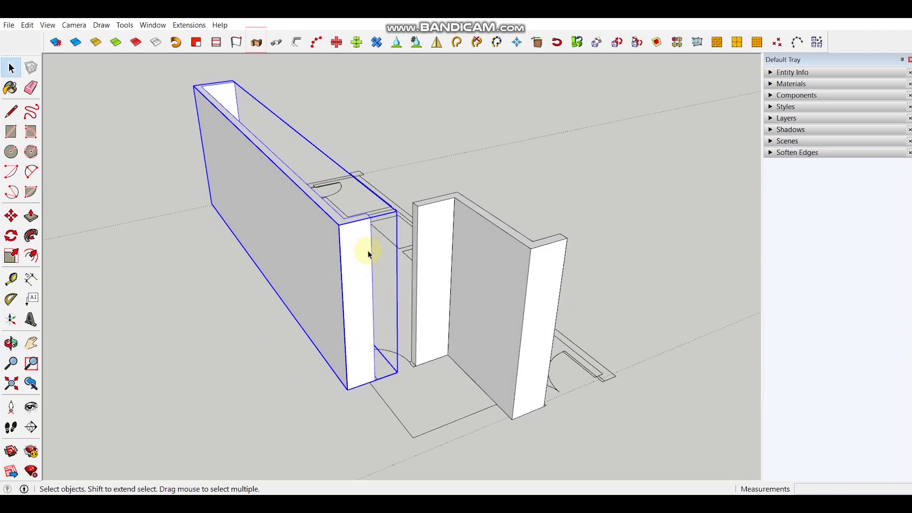
middle_drag(383, 287, 407, 262)
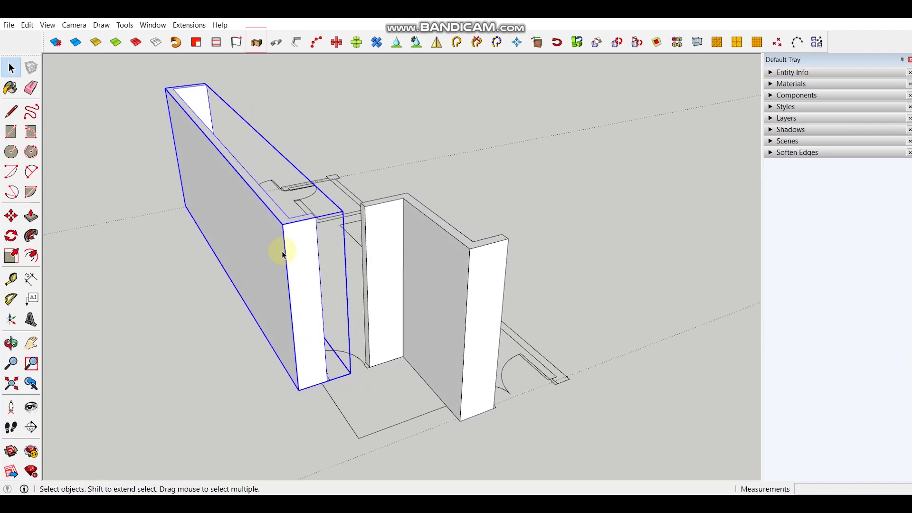
middle_drag(269, 262, 442, 280)
click(438, 285)
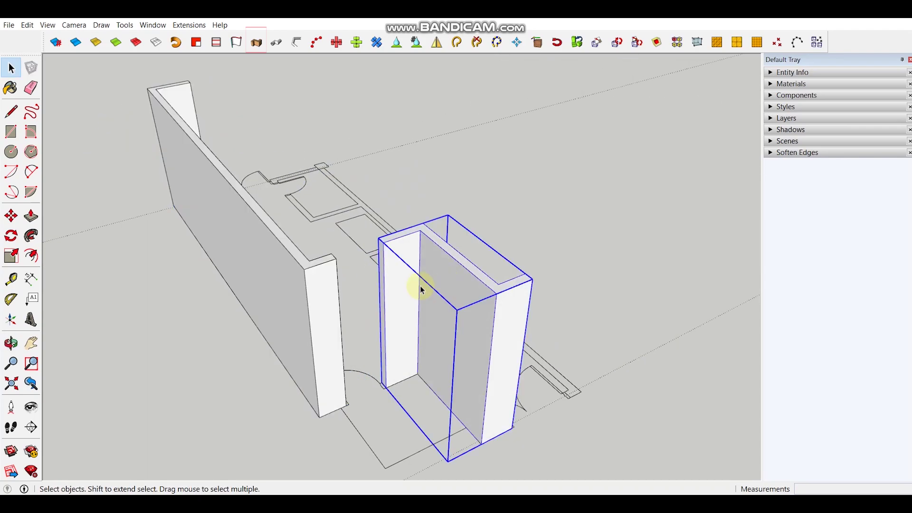
middle_drag(346, 311, 289, 285)
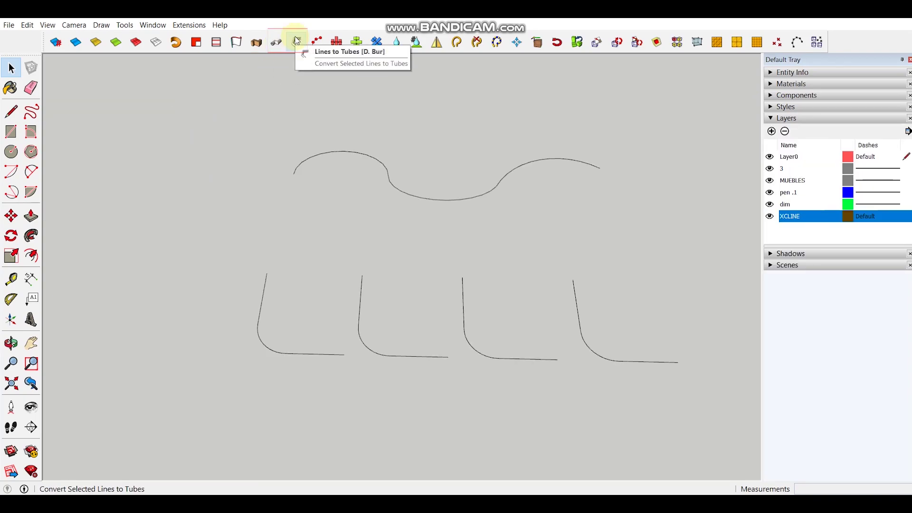
Select the whole first L-shaped curve, including both straight segments and the arc, as the pipe path.
mouse_move(357, 276)
middle_down()
mouse_move(314, 228)
mouse_move(238, 194)
mouse_move(314, 235)
middle_up()
scroll(313, 235, up, 3)
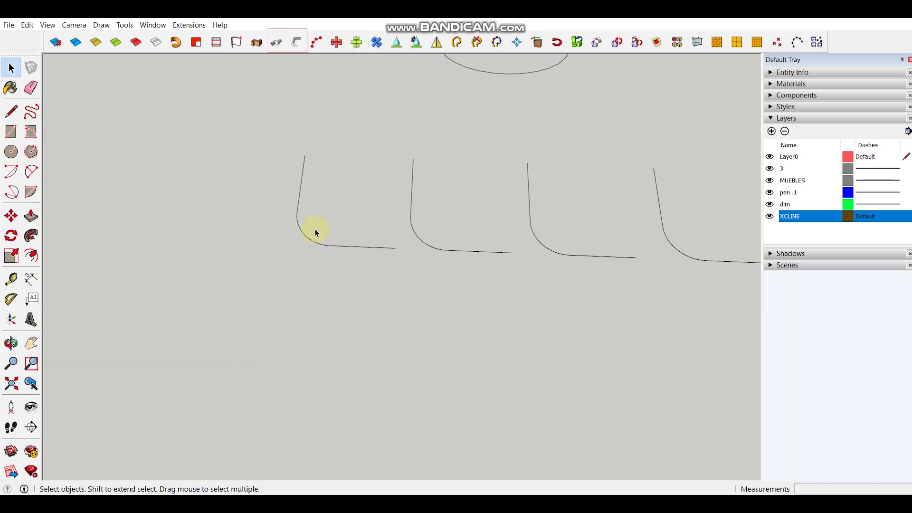
click(279, 41)
click(366, 253)
scroll(366, 240, up, 2)
middle_drag(339, 280, 333, 294)
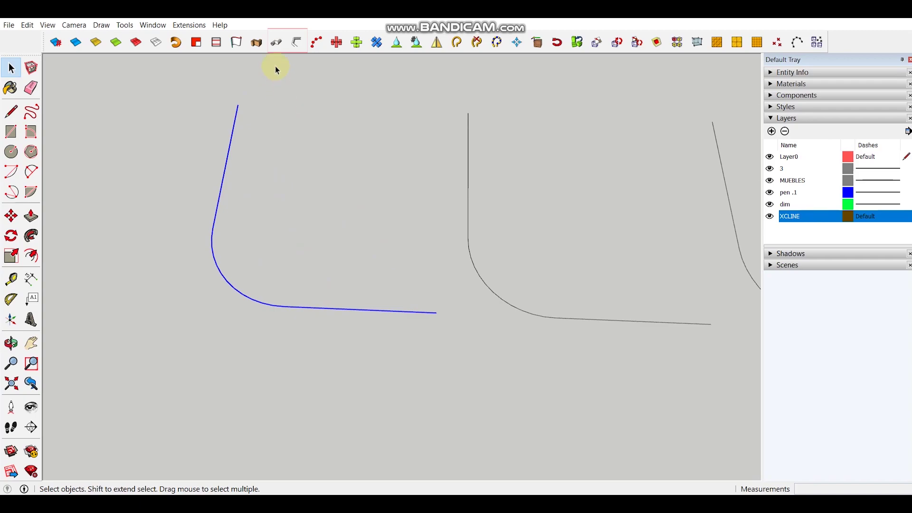
middle_drag(225, 234, 97, 254)
scroll(294, 263, down, 6)
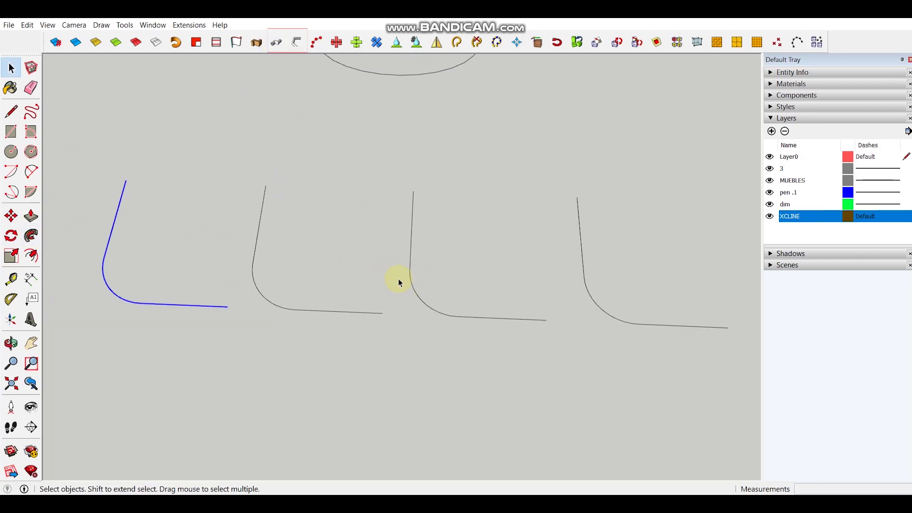
scroll(216, 243, up, 7)
shift+middle_drag(202, 279, 225, 284)
scroll(198, 283, up, 4)
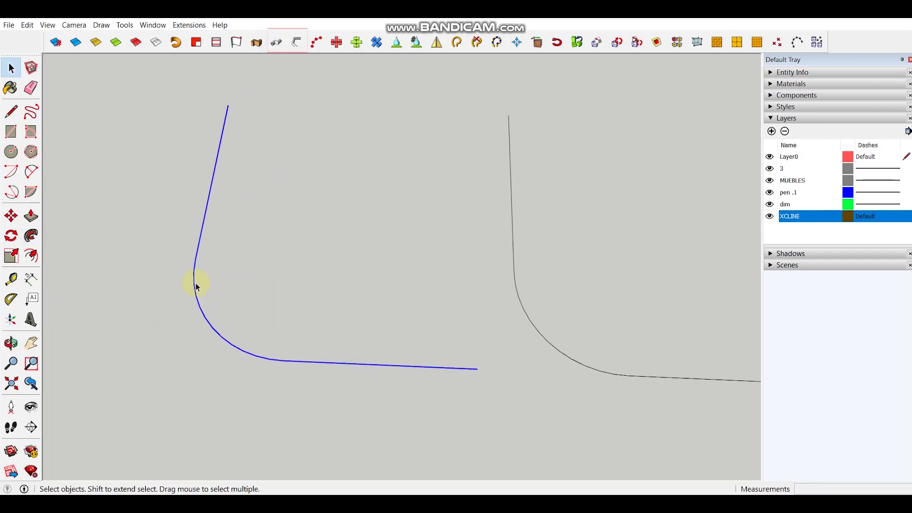
Create a pipe along the first curve with 100 mm outside diameter, 90 mm inside diameter, 20 segments and no Cpoints at nodes.
click(279, 47)
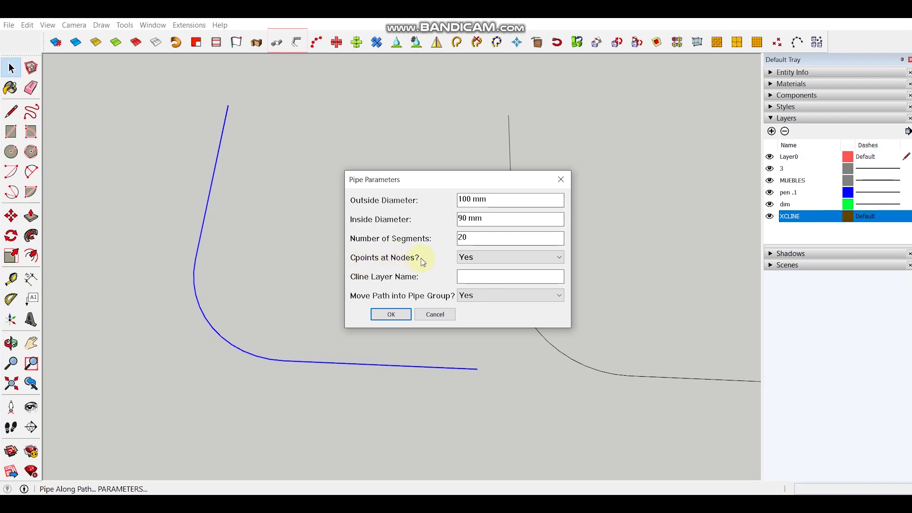
click(488, 261)
click(476, 279)
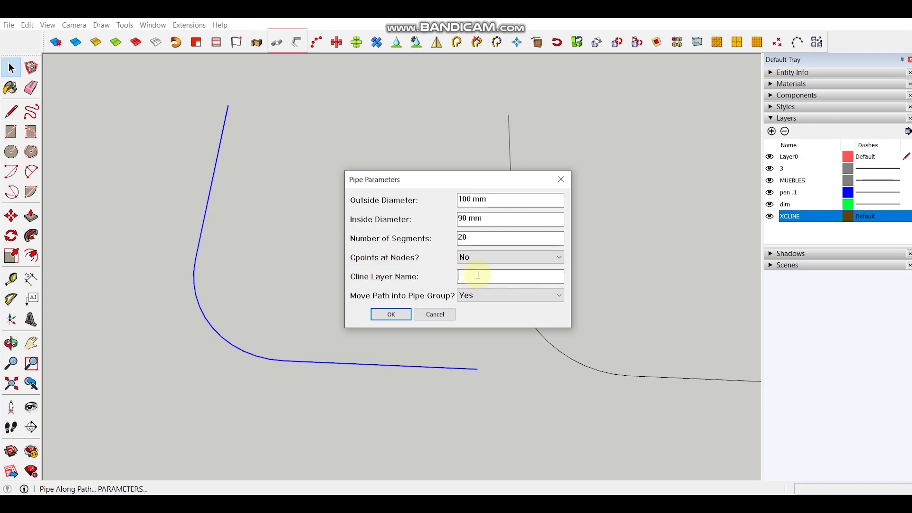
click(463, 280)
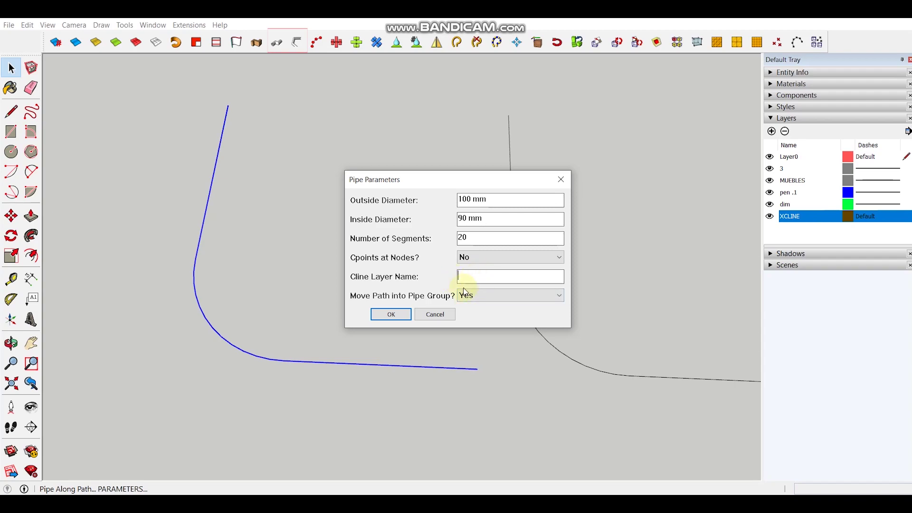
click(391, 314)
scroll(384, 347, up, 5)
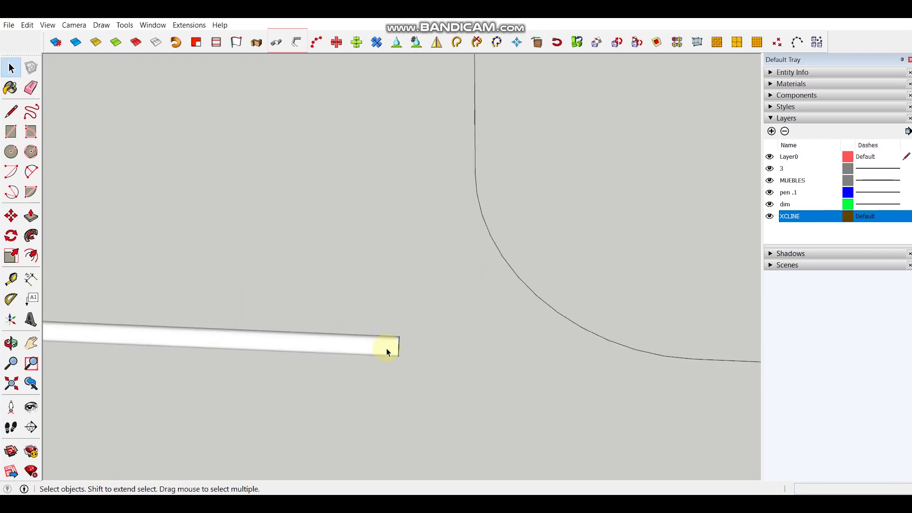
middle_drag(386, 349, 361, 263)
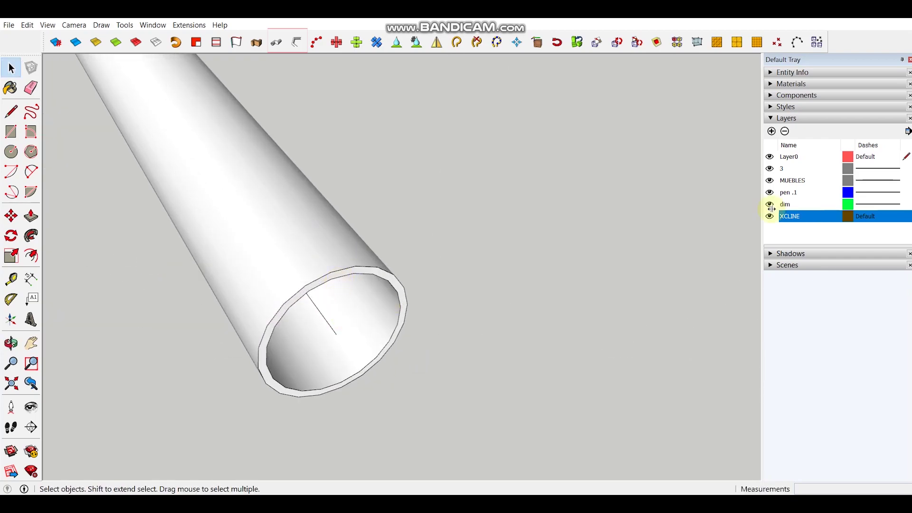
Create a solid pipe along the second L-shaped curve with 100 mm outside diameter, 0 inside diameter and 20 segments.
click(807, 119)
scroll(342, 271, down, 6)
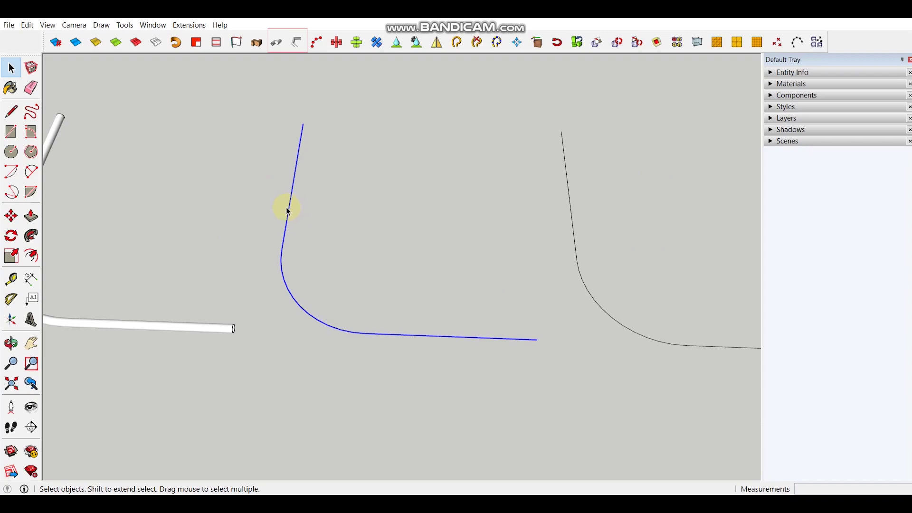
click(277, 42)
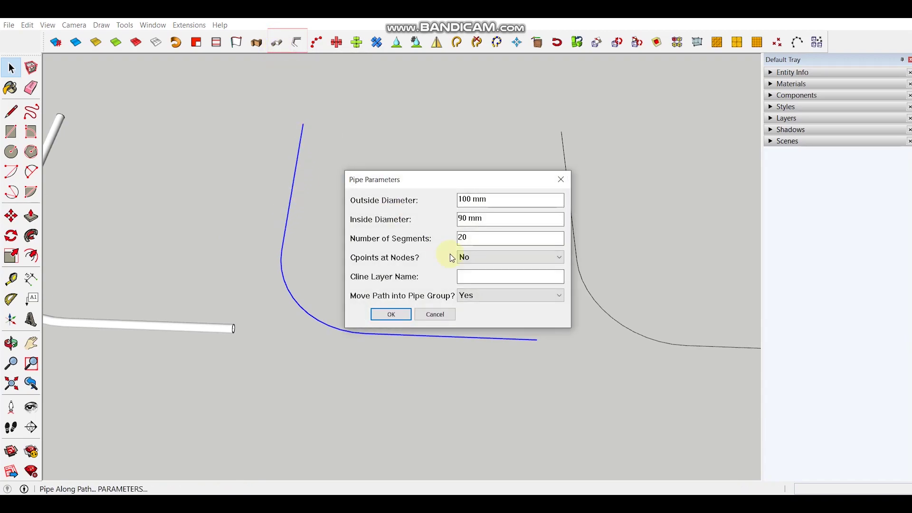
double_click(463, 218)
text(0)
click(394, 315)
scroll(525, 344, up, 5)
middle_drag(525, 340, 317, 328)
middle_drag(361, 200, 370, 312)
Convert the third L-shaped curve with Lines to Tubes, using a 100 mm diameter, precision 20 and a single group.
drag(241, 154, 241, 153)
middle_drag(241, 154, 266, 224)
click(297, 42)
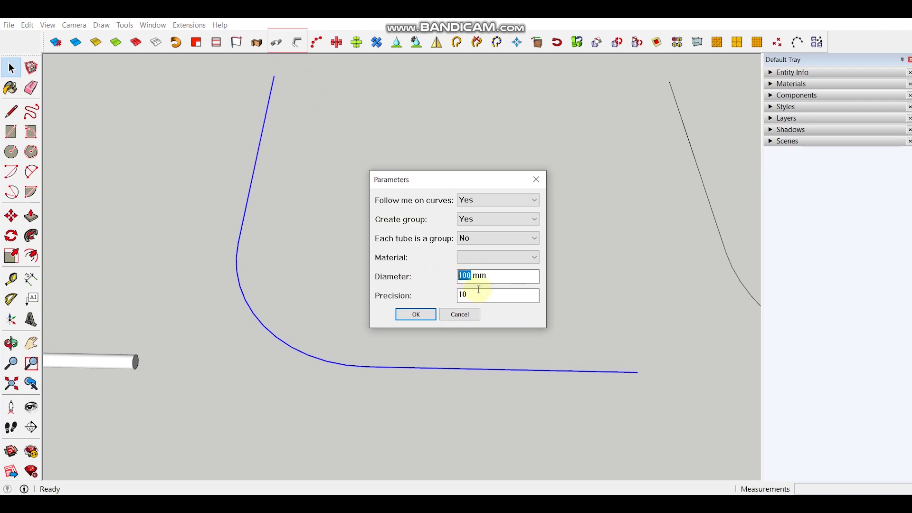
text(100)
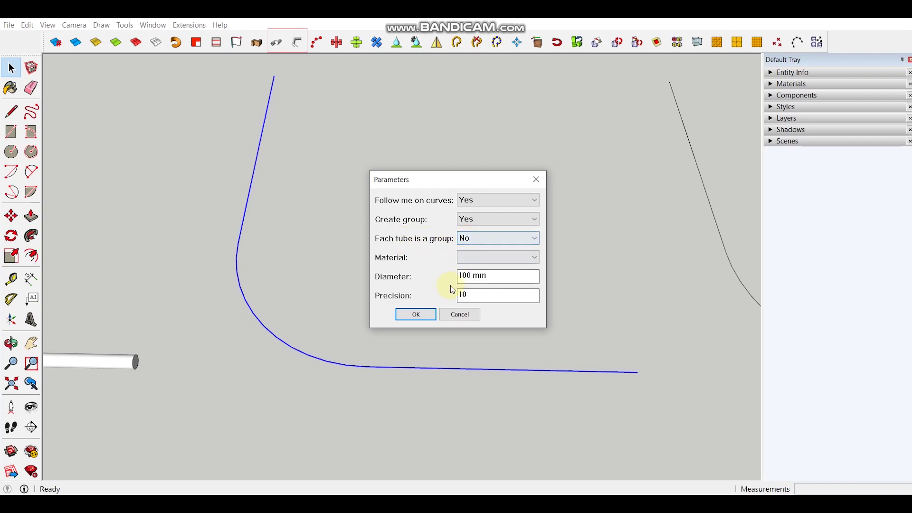
double_click(463, 295)
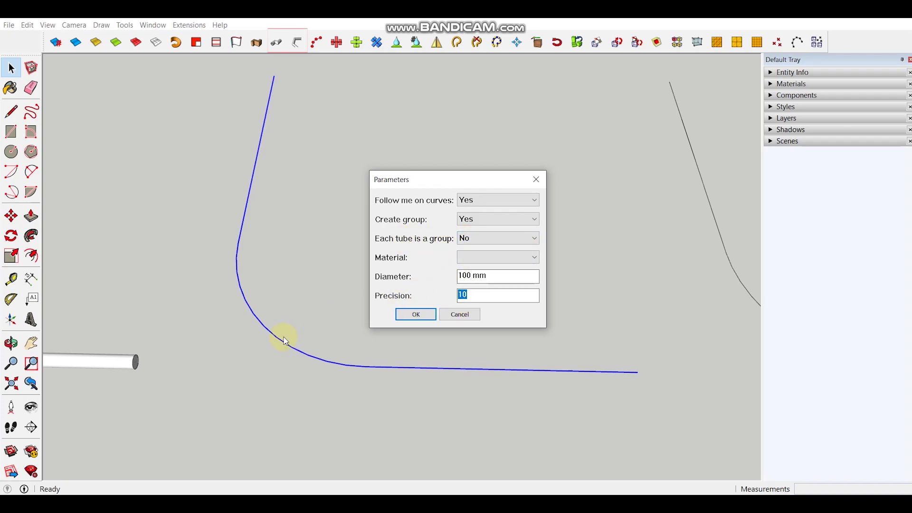
text(20)
click(414, 313)
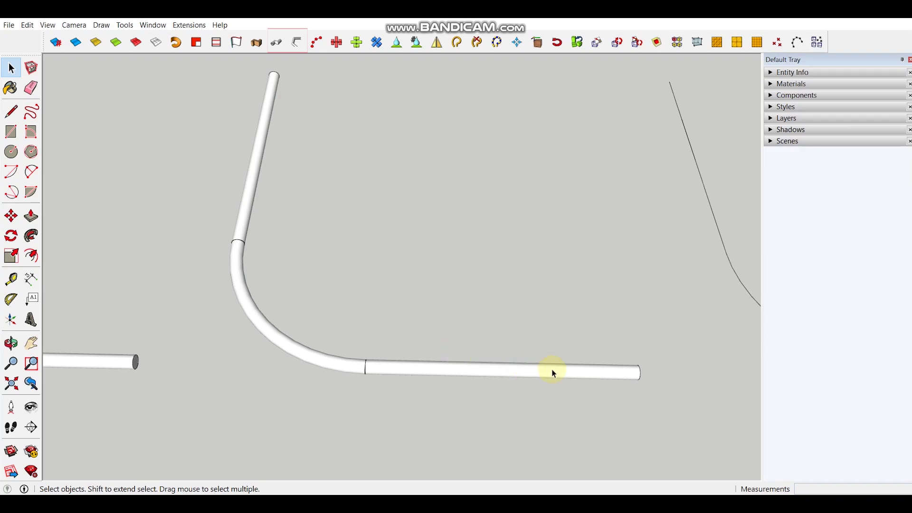
Examine the third curve's tube ends and joints, opening its group to inspect the geometry inside.
middle_drag(550, 371, 359, 316)
scroll(466, 456, up, 2)
shift+middle_drag(465, 456, 473, 316)
scroll(422, 348, up, 5)
scroll(478, 329, down, 4)
shift+middle_drag(353, 299, 746, 360)
scroll(238, 212, up, 2)
scroll(326, 255, up, 2)
middle_drag(326, 255, 494, 275)
scroll(366, 288, down, 3)
scroll(422, 316, down, 3)
click(423, 316)
double_click(423, 317)
triple_click(412, 328)
scroll(412, 330, up, 5)
scroll(464, 311, up, 4)
middle_drag(456, 317, 351, 347)
key(Escape)
scroll(388, 313, down, 12)
key(Escape)
Convert the fourth L-shaped curve with Lines to Tubes, making each tube a group, with 100 mm diameter and precision 20.
scroll(352, 348, up, 2)
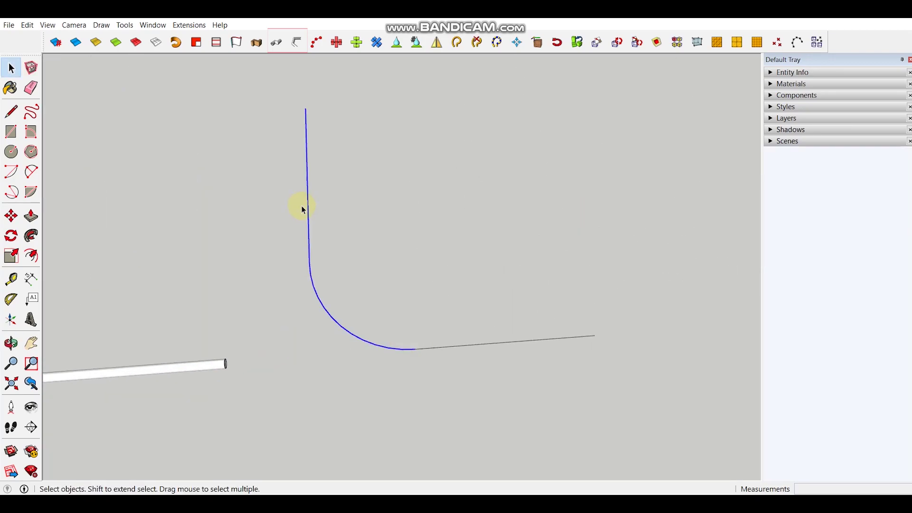
drag(302, 205, 304, 205)
middle_drag(412, 346, 423, 352)
ctrl+drag(345, 226, 324, 208)
scroll(386, 348, up, 3)
scroll(386, 348, down, 3)
middle_drag(343, 334, 324, 343)
click(287, 38)
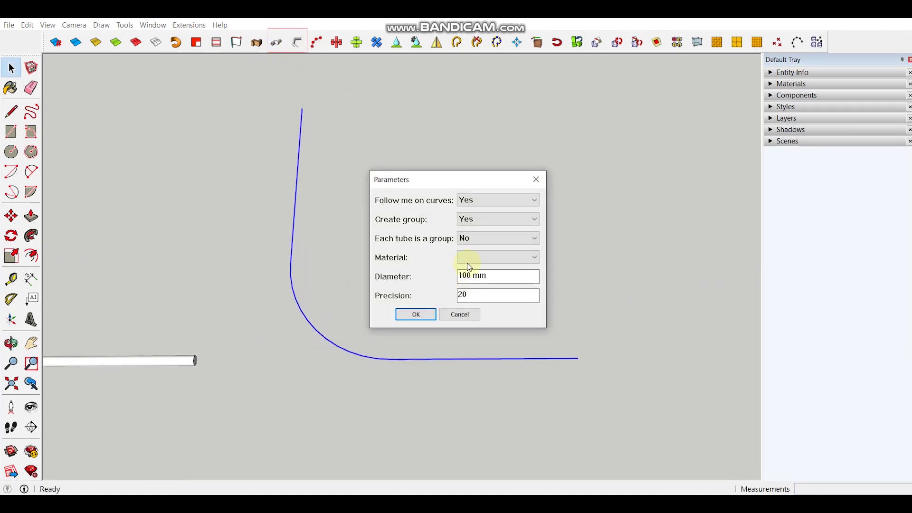
click(489, 238)
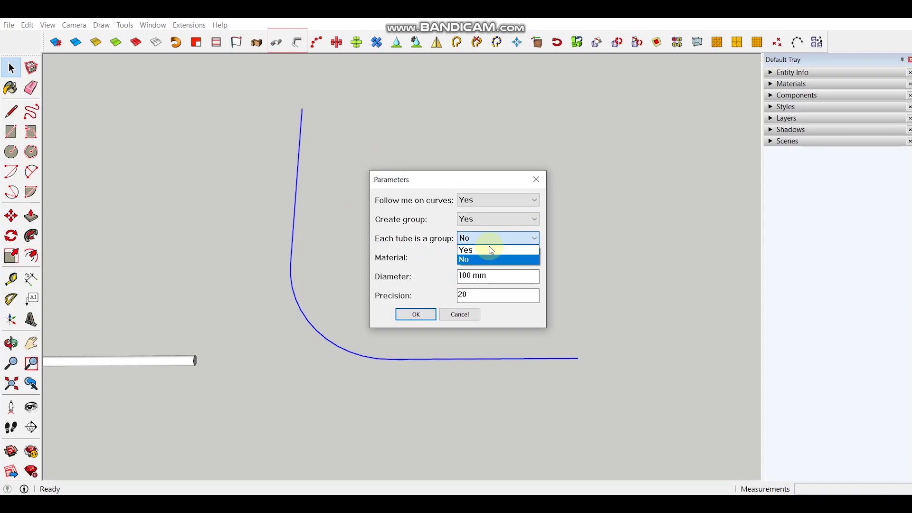
click(490, 248)
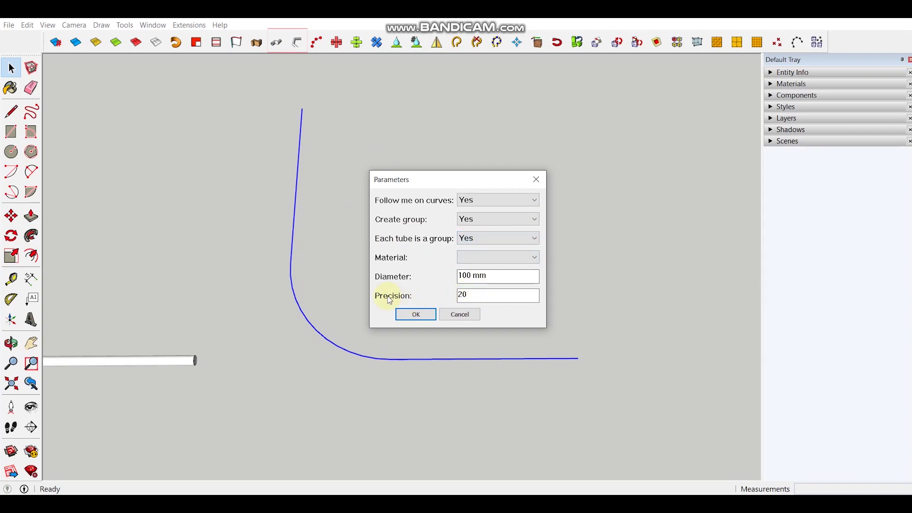
click(416, 315)
Examine the fourth curve's tube joints and ends, opening its outer group and selecting the separate straight and curved tubes inside.
middle_drag(539, 358, 417, 359)
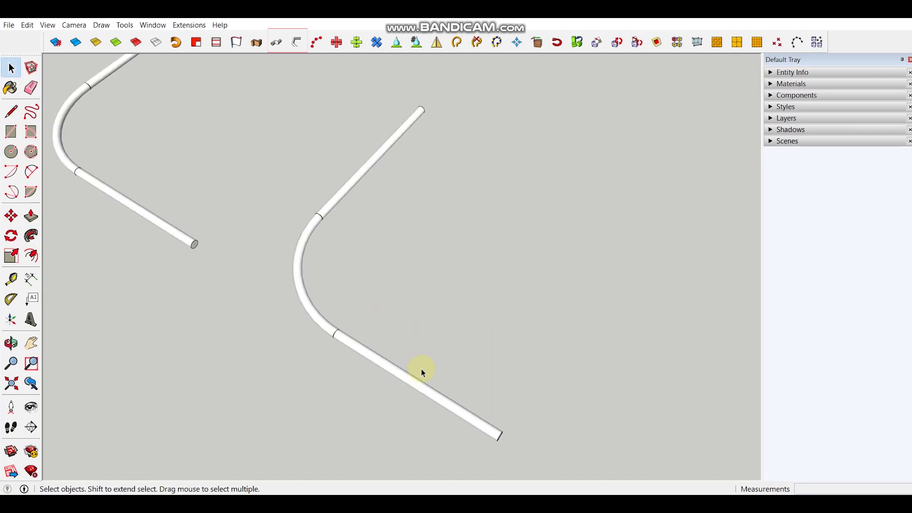
scroll(347, 340, up, 5)
scroll(347, 340, up, 3)
middle_drag(343, 327, 290, 327)
scroll(374, 306, up, 2)
scroll(439, 319, down, 3)
click(452, 309)
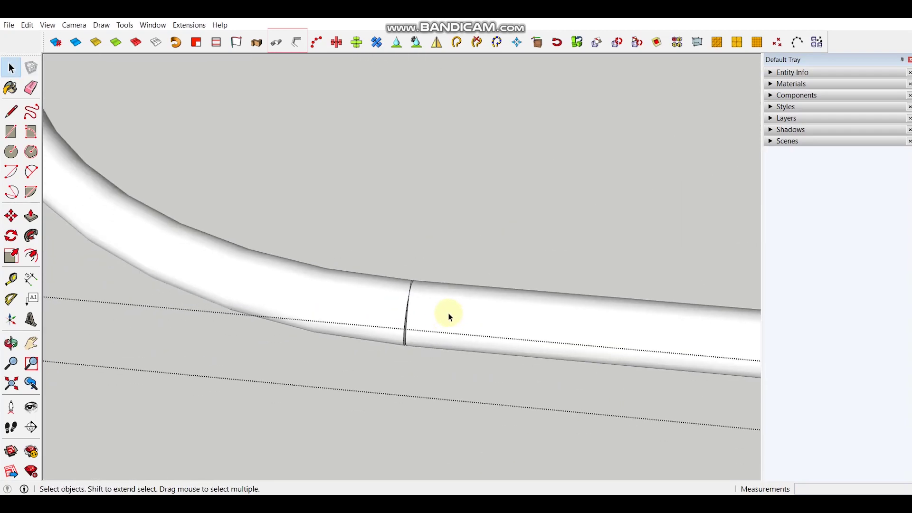
click(353, 291)
scroll(360, 329, down, 3)
shift+middle_drag(222, 172, 220, 285)
click(187, 122)
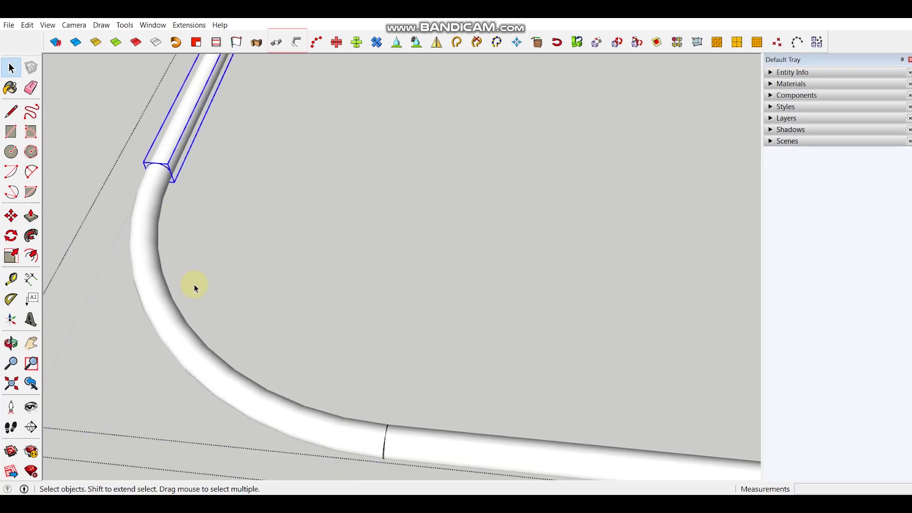
scroll(195, 278, down, 5)
scroll(273, 301, up, 5)
scroll(306, 234, up, 3)
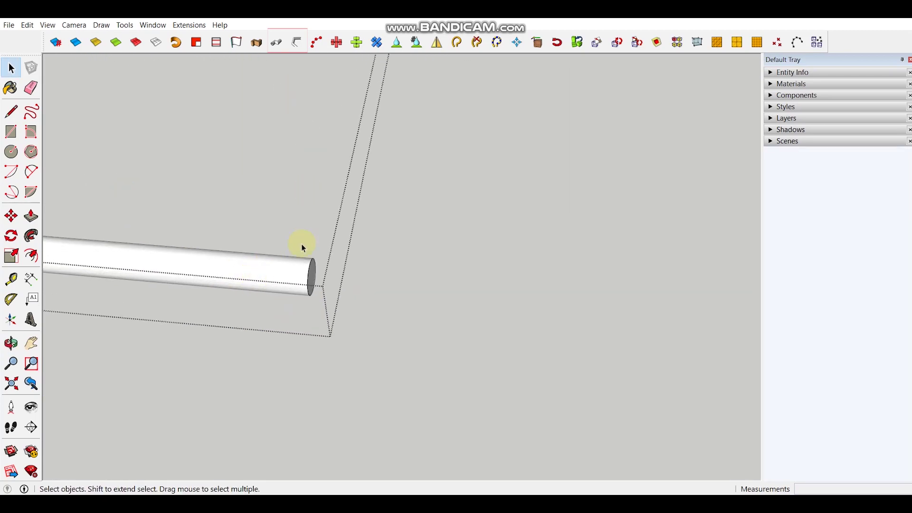
middle_drag(297, 291, 324, 214)
click(406, 237)
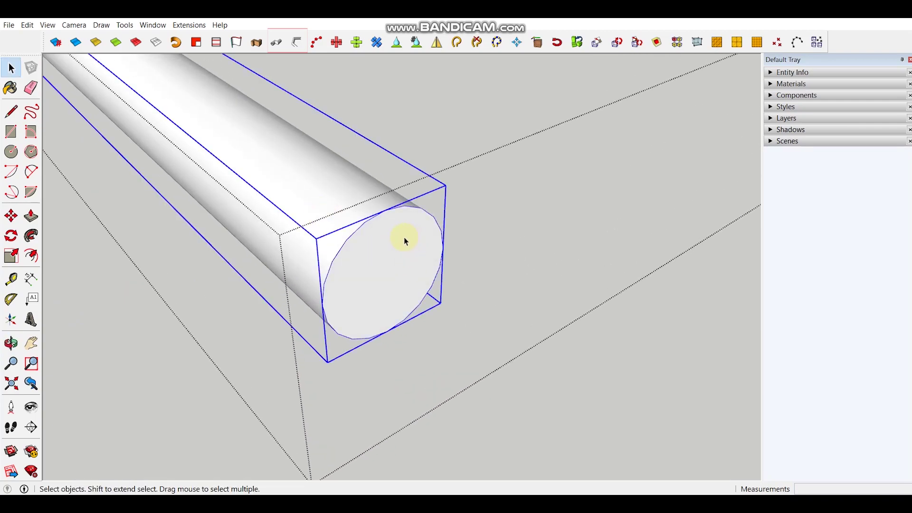
scroll(367, 252, down, 2)
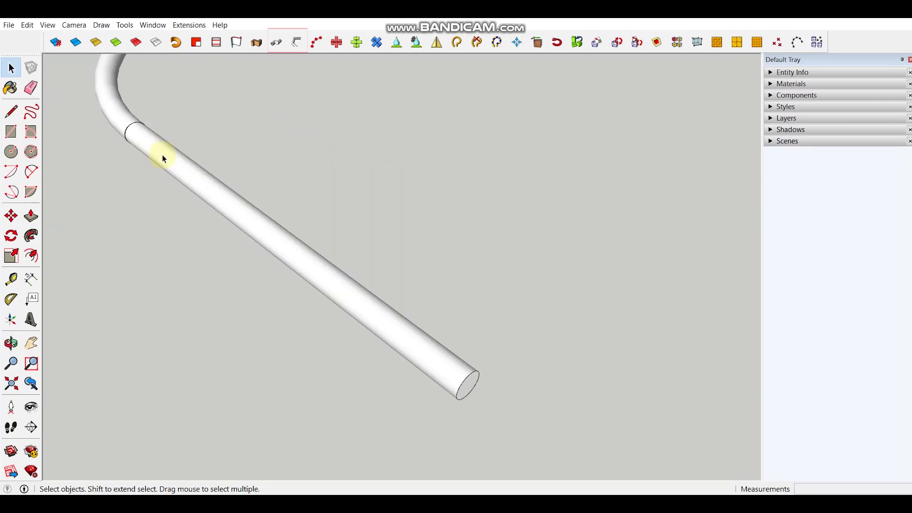
middle_drag(163, 159, 369, 235)
scroll(267, 346, down, 3)
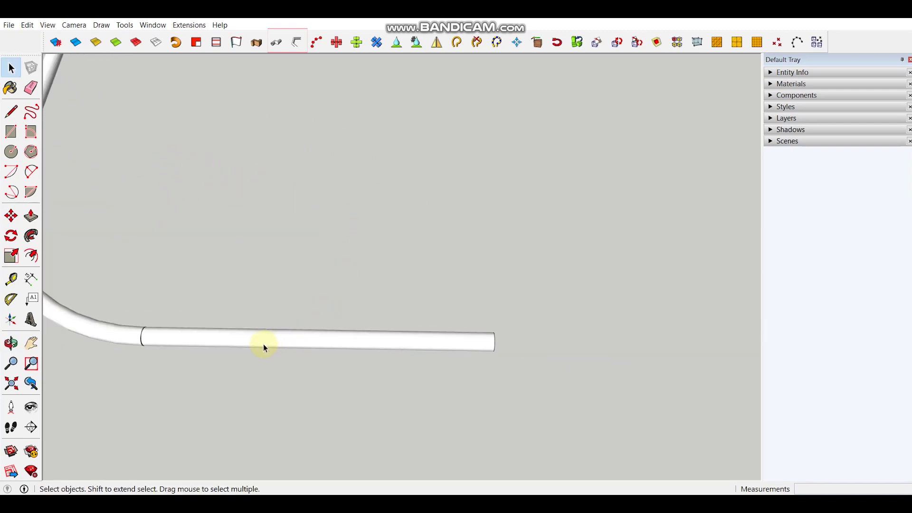
scroll(183, 340, down, 2)
middle_drag(183, 340, 357, 398)
scroll(342, 326, up, 2)
scroll(307, 319, up, 2)
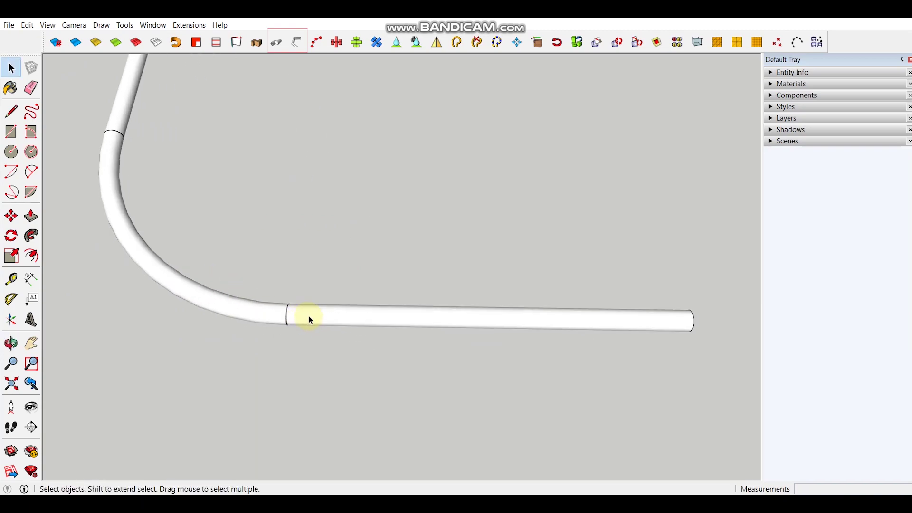
shift+middle_drag(359, 318, 263, 289)
middle_drag(497, 285, 501, 306)
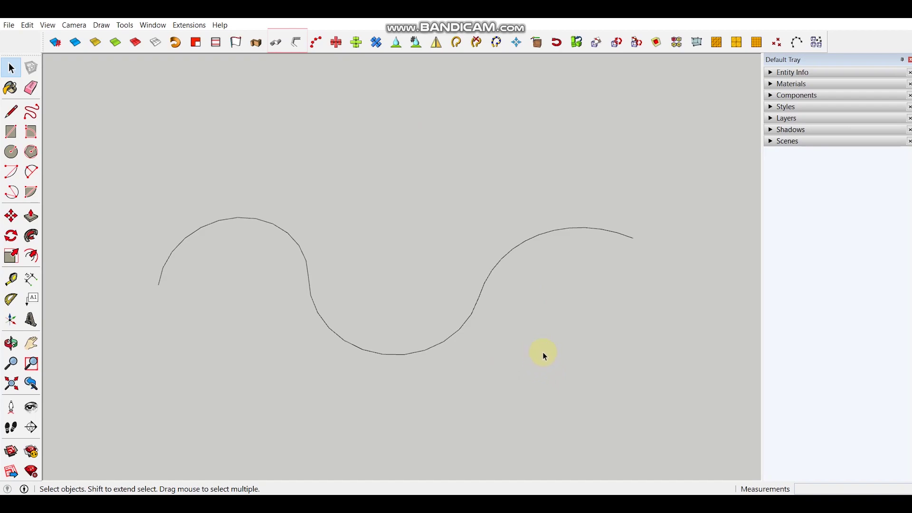
Create a solid pipe along the wavy curve with 100 mm outside diameter, 0 inside, 20 segments, no Cpoints and a blank Cline layer name.
drag(194, 141, 193, 141)
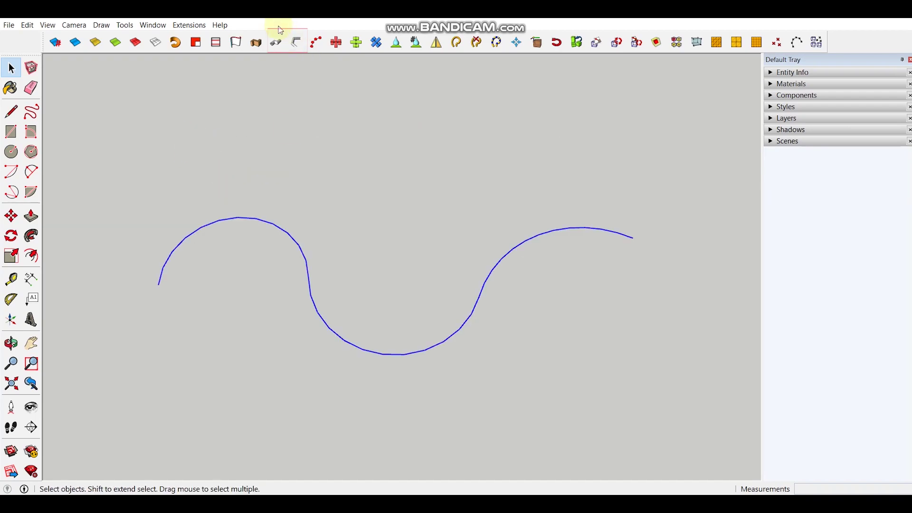
click(276, 43)
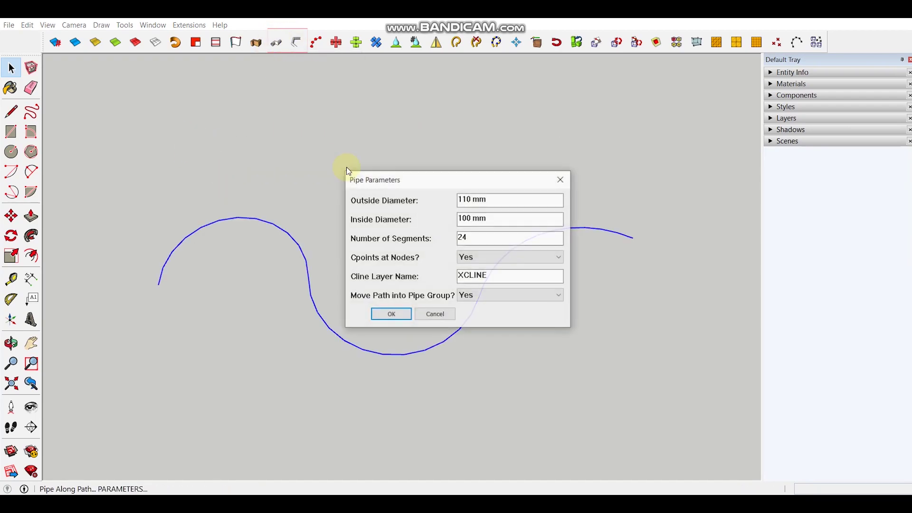
double_click(472, 199)
text(100)
key(Tab)
text(0)
key(Tab)
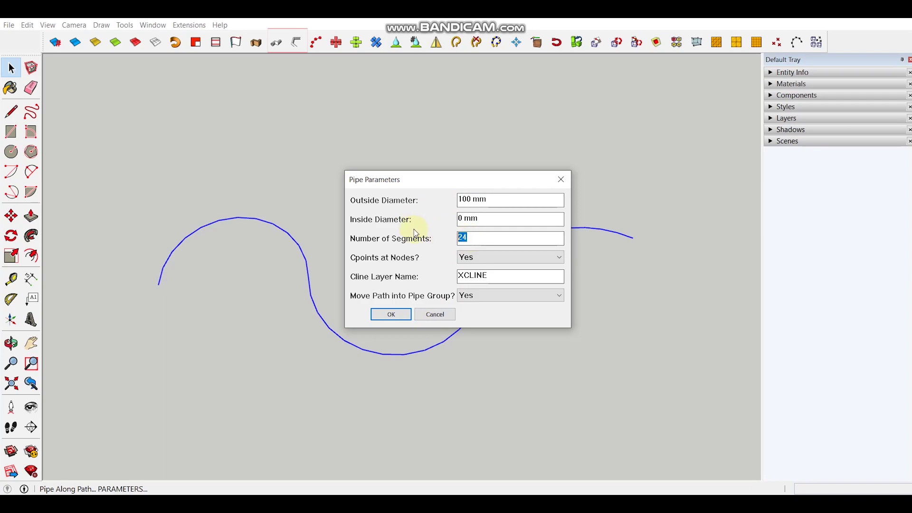
text(2)
click(468, 261)
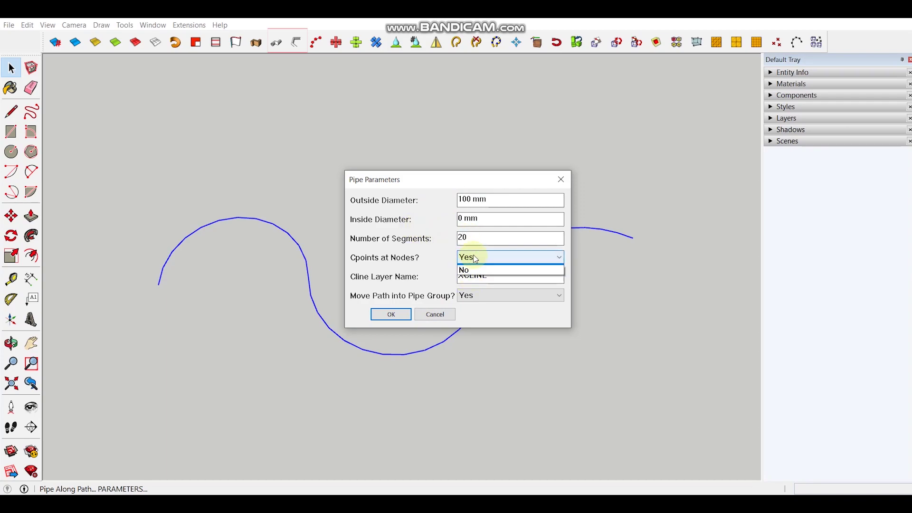
click(468, 274)
key(Tab)
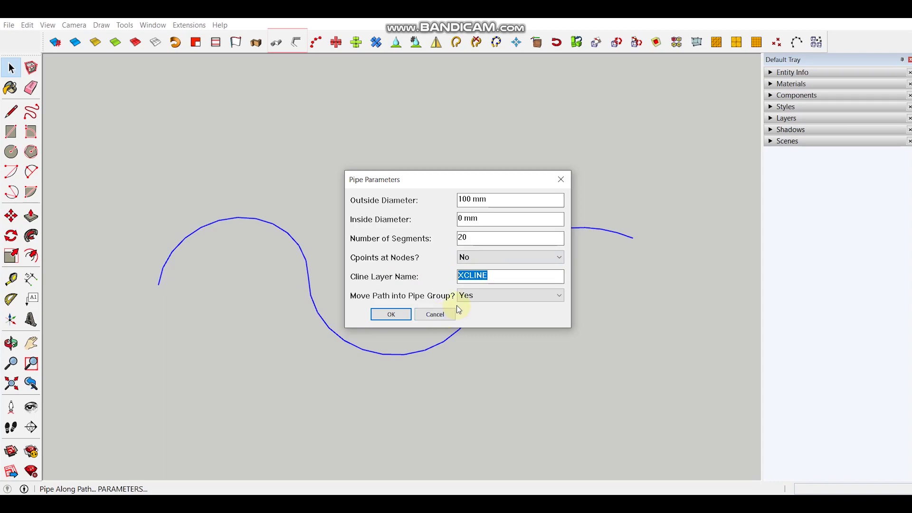
key(BackSpace)
click(389, 315)
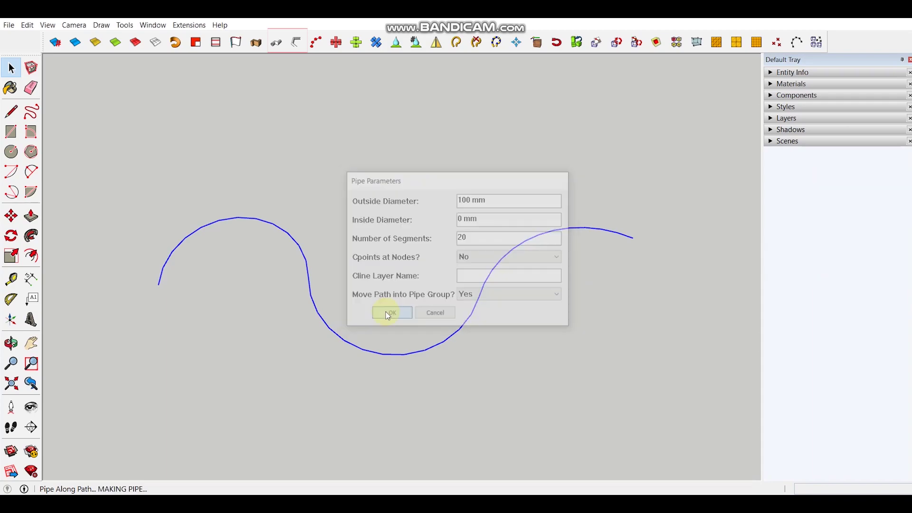
Inspect the bends of the wavy pipe, and undo the pipe.
scroll(613, 244, up, 6)
middle_drag(651, 257, 437, 209)
scroll(569, 245, down, 6)
mouse_move(421, 278)
middle_down()
mouse_move(432, 314)
mouse_move(463, 316)
middle_up()
key(ctrl+z)
Set each of the wavy curve's three arcs to 20 segments.
click(267, 236)
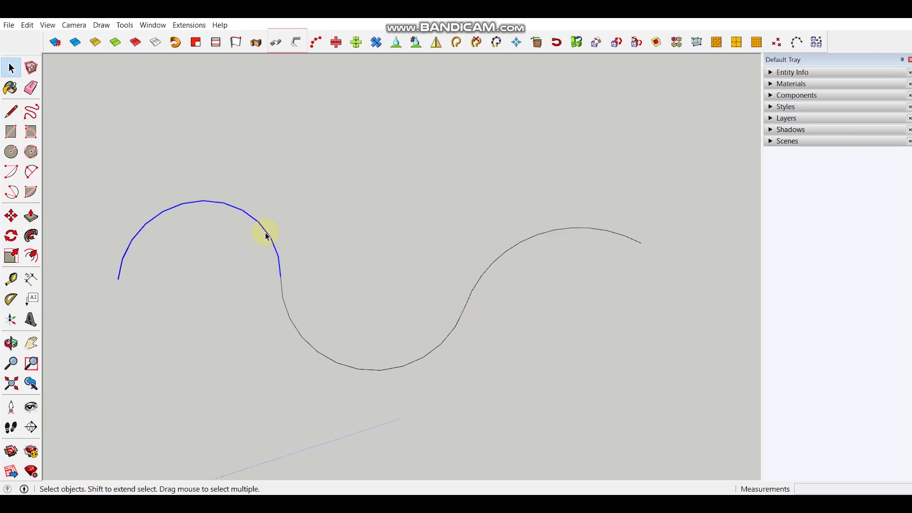
click(784, 74)
double_click(851, 130)
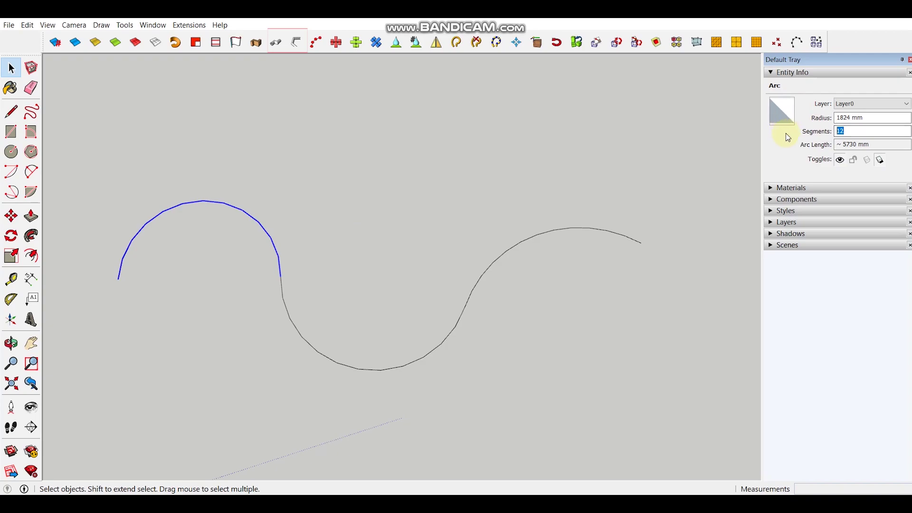
text(20)
drag(340, 332, 290, 384)
double_click(854, 128)
text(20)
key(Return)
click(509, 248)
double_click(851, 131)
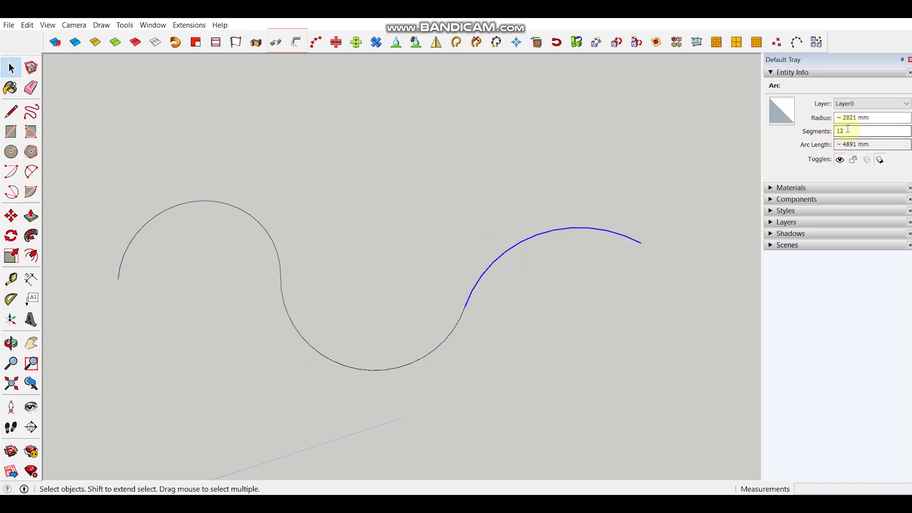
text(20)
Create the solid pipe again along the whole refined wavy curve, with 100 mm outside diameter, 0 inside diameter and 20 segments.
drag(550, 407, 169, 172)
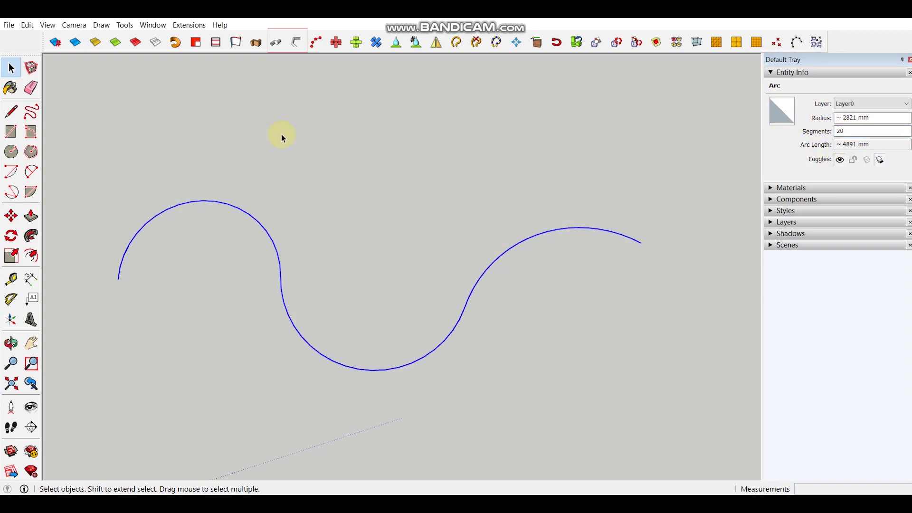
click(277, 44)
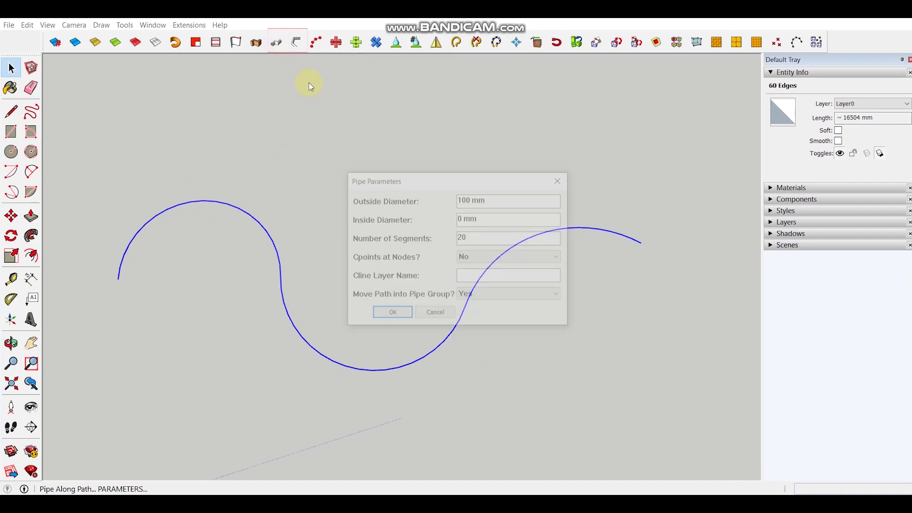
click(391, 315)
Examine the surface and bends of the refined wavy pipe, and check the segment count of the curve's last arc.
scroll(613, 226, up, 3)
scroll(613, 225, up, 3)
middle_drag(580, 235, 407, 305)
scroll(471, 282, down, 5)
scroll(565, 253, up, 6)
middle_drag(546, 271, 448, 337)
scroll(519, 266, down, 5)
click(513, 257)
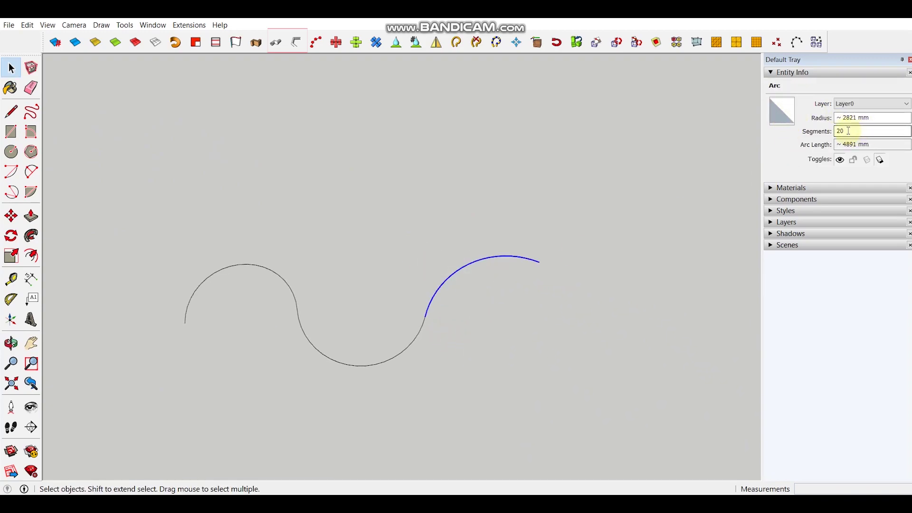
click(471, 240)
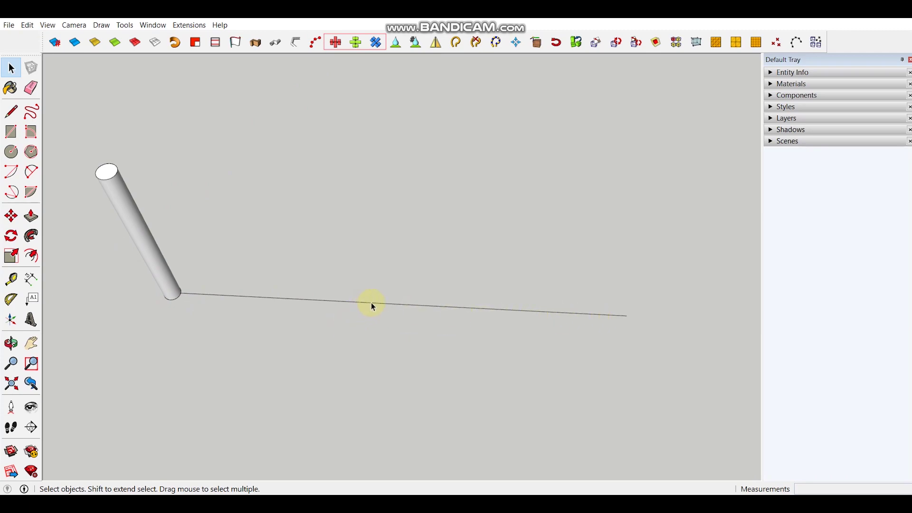
Copy the cylinder component along the straight line with 500 mm between copies.
click(316, 45)
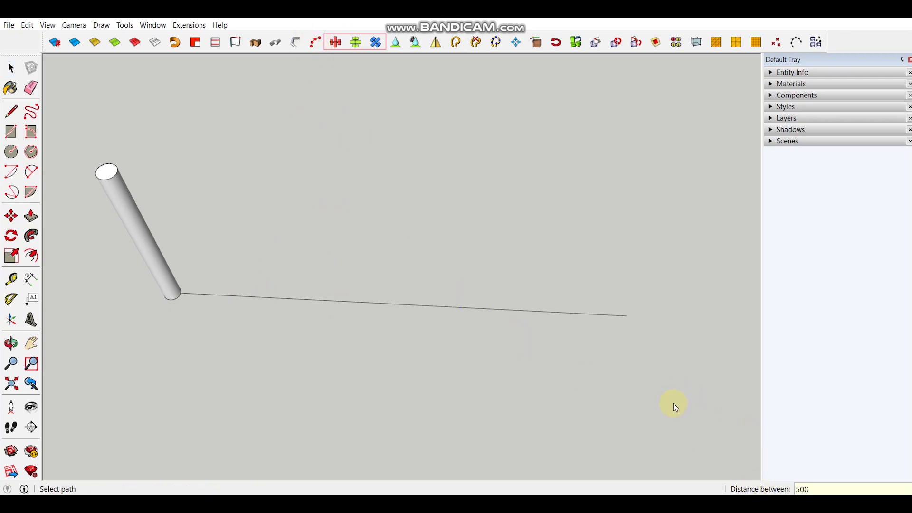
click(318, 41)
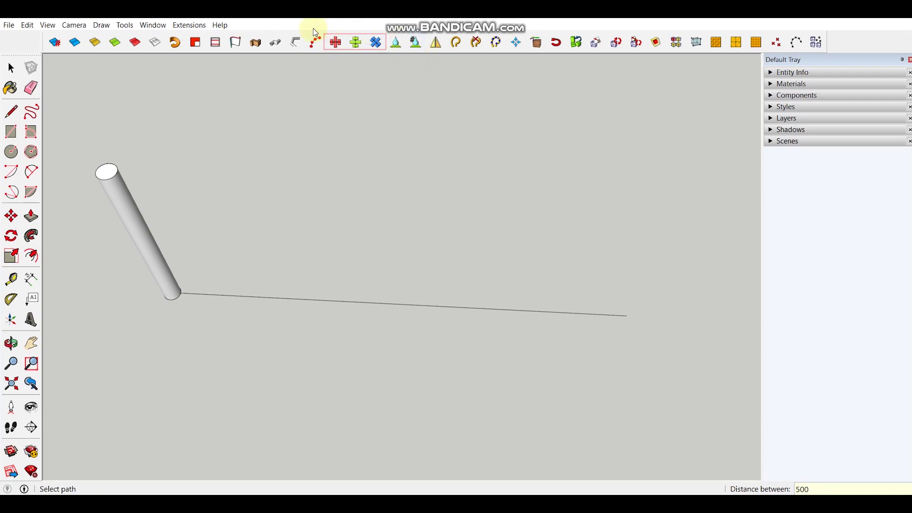
click(344, 302)
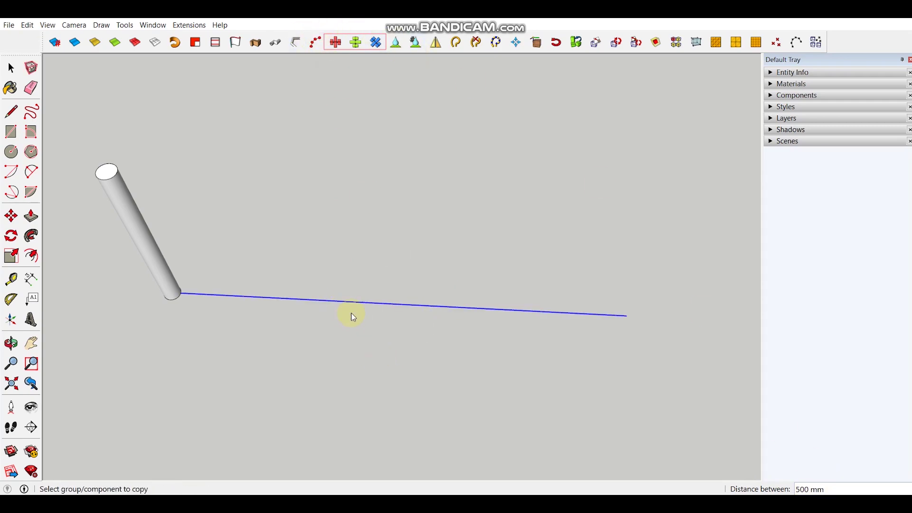
click(112, 177)
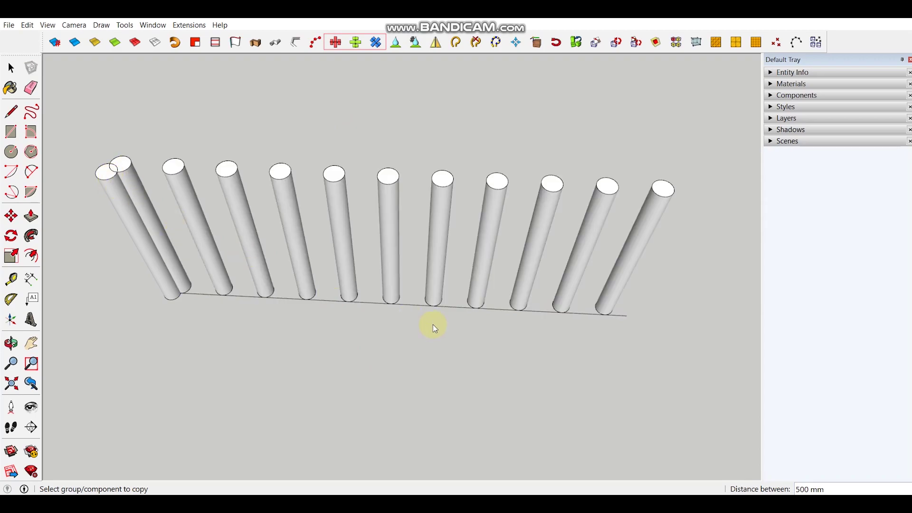
key(space)
Examine where the copied cylinders' bases meet the path line, opening one component to inspect its axes origin.
scroll(387, 281, up, 6)
middle_drag(388, 281, 415, 306)
scroll(399, 297, up, 5)
middle_drag(403, 255, 396, 211)
scroll(390, 261, down, 3)
scroll(397, 295, up, 5)
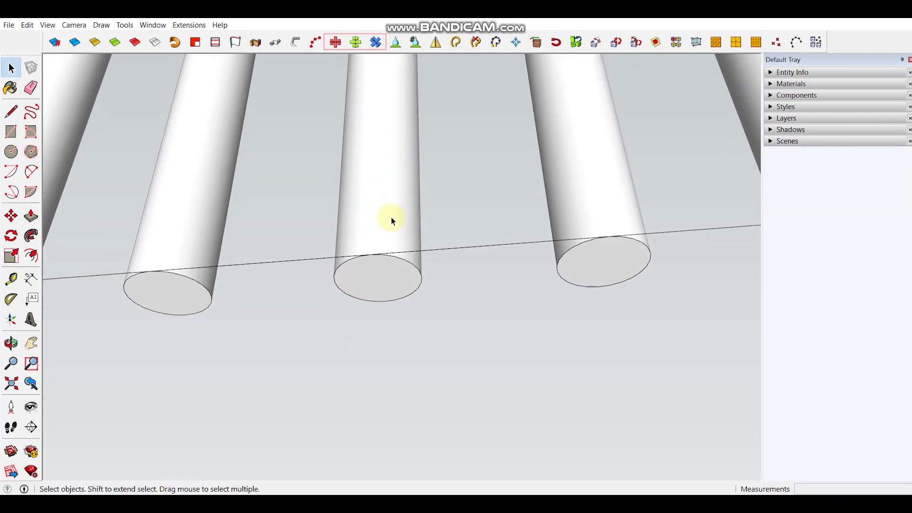
double_click(380, 222)
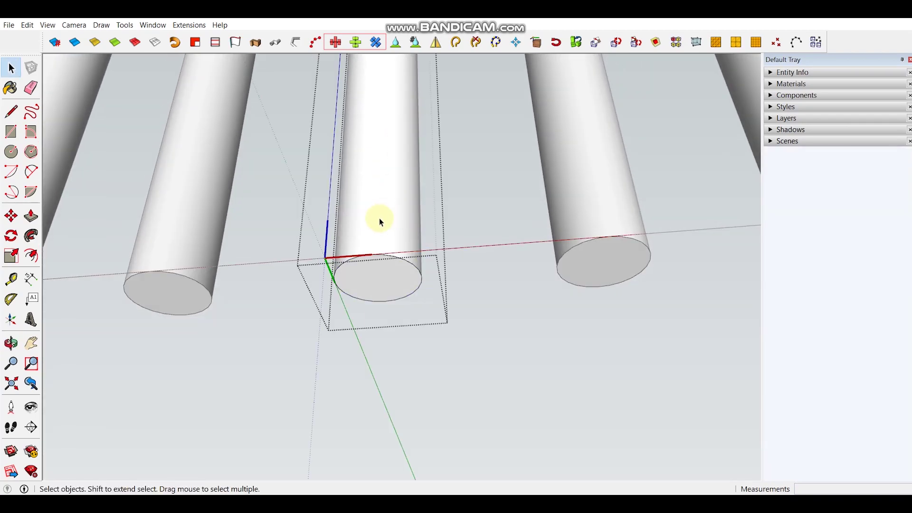
middle_drag(378, 223, 385, 223)
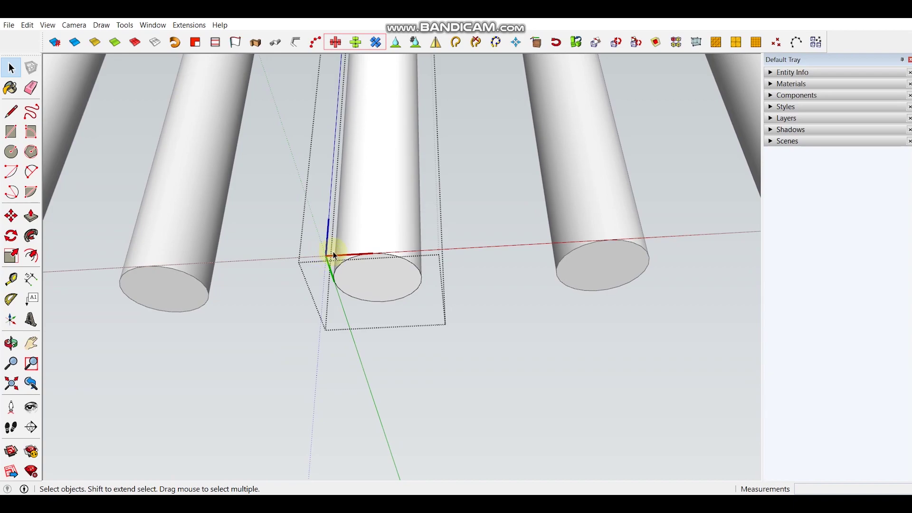
middle_drag(368, 134, 378, 298)
key(Escape)
scroll(381, 237, down, 5)
scroll(366, 266, down, 4)
mouse_move(358, 252)
middle_down()
mouse_move(388, 243)
mouse_move(350, 271)
mouse_move(371, 261)
middle_up()
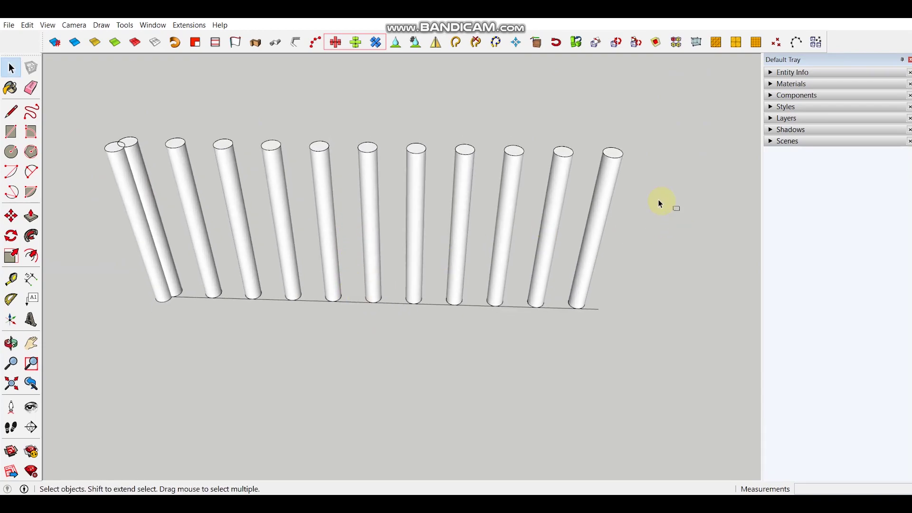
Delete all the cylinder copies along the line, keeping only the original cylinder at its start.
drag(158, 119, 158, 117)
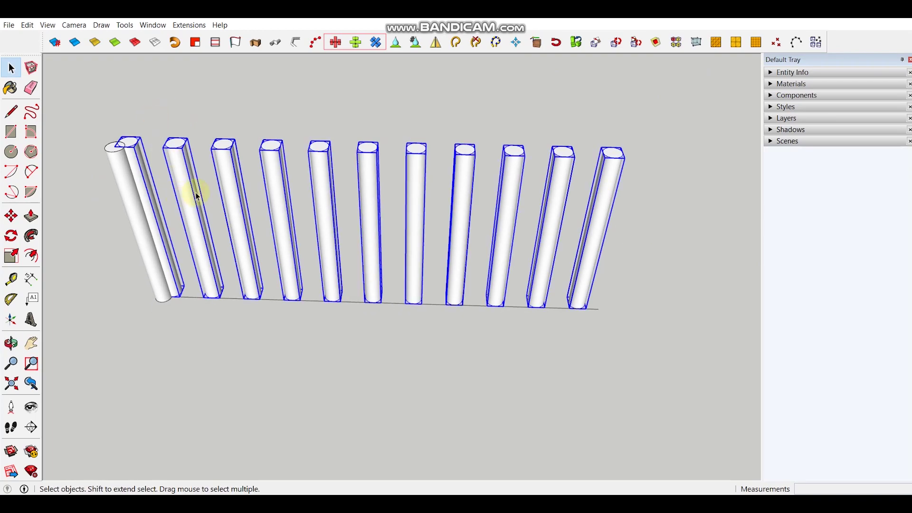
key(Delete)
middle_drag(150, 225, 326, 207)
Set the cylinder component's origin to Center on X, Center on Y and Bottom on Z.
click(324, 217)
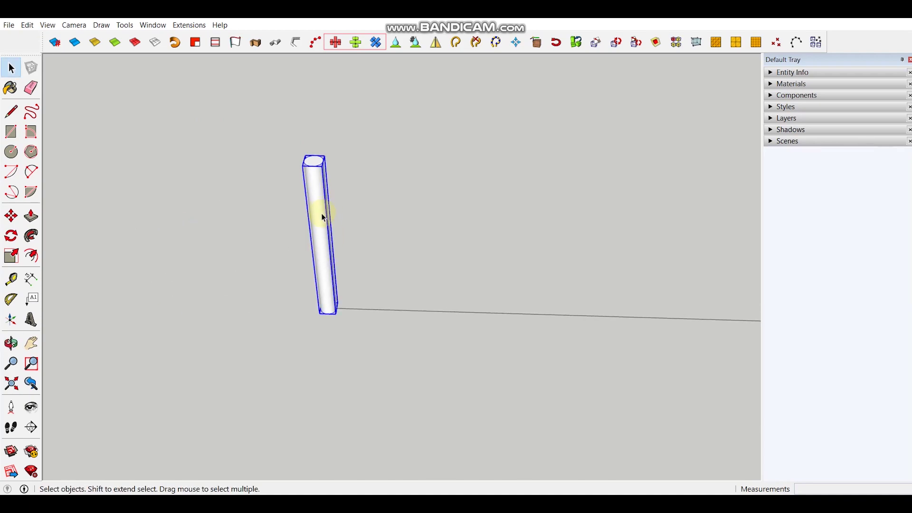
click(193, 26)
click(375, 250)
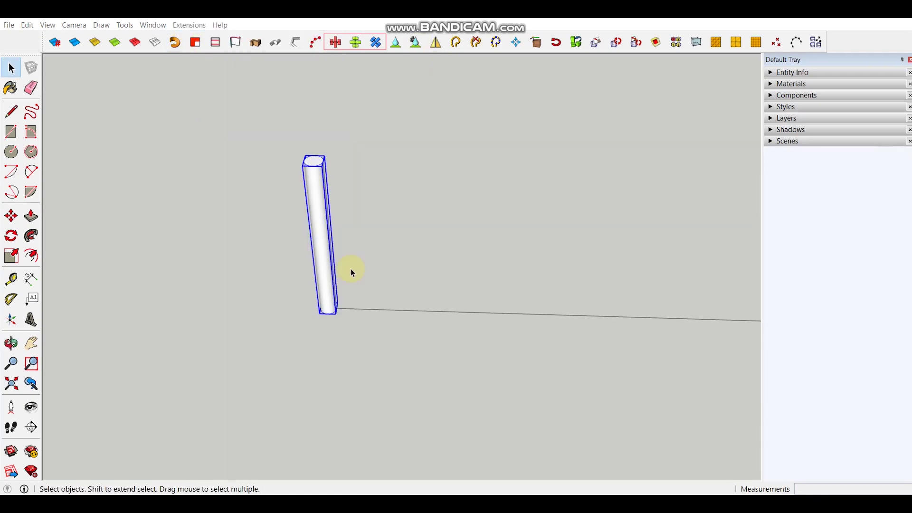
click(189, 25)
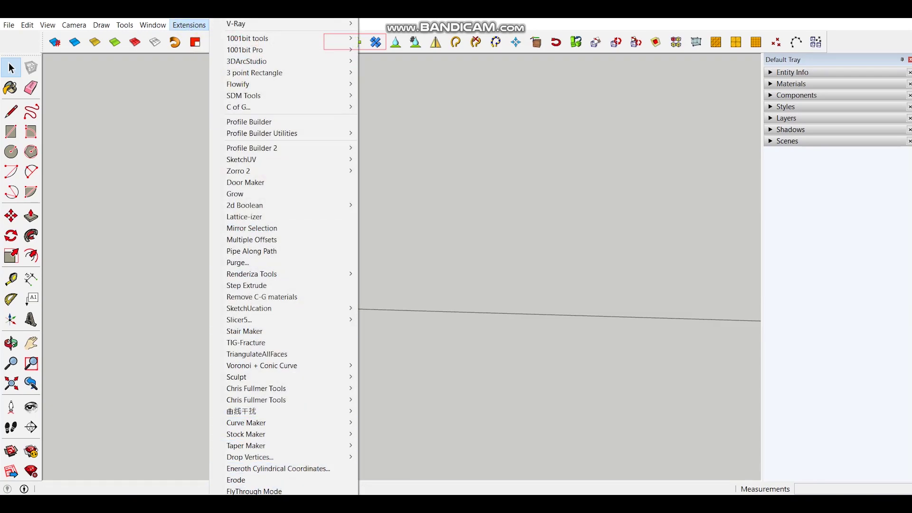
scroll(284, 256, down, 6)
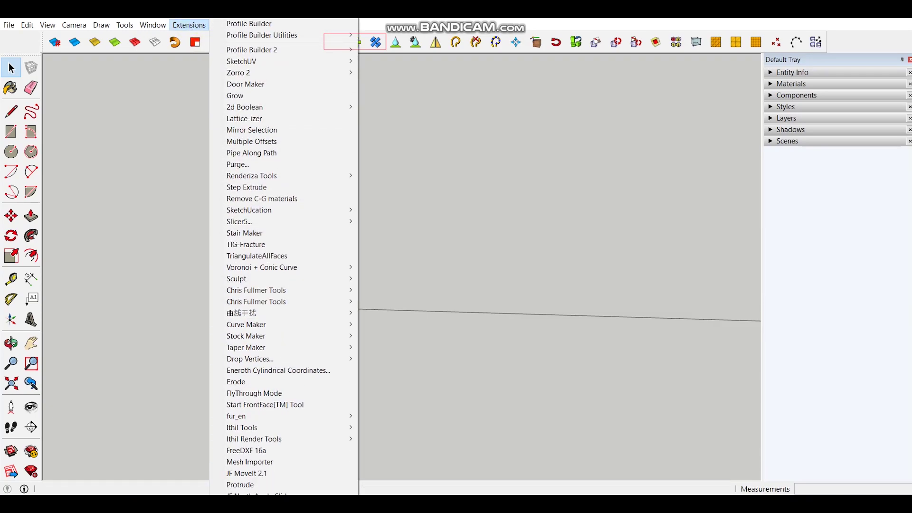
scroll(284, 257, down, 6)
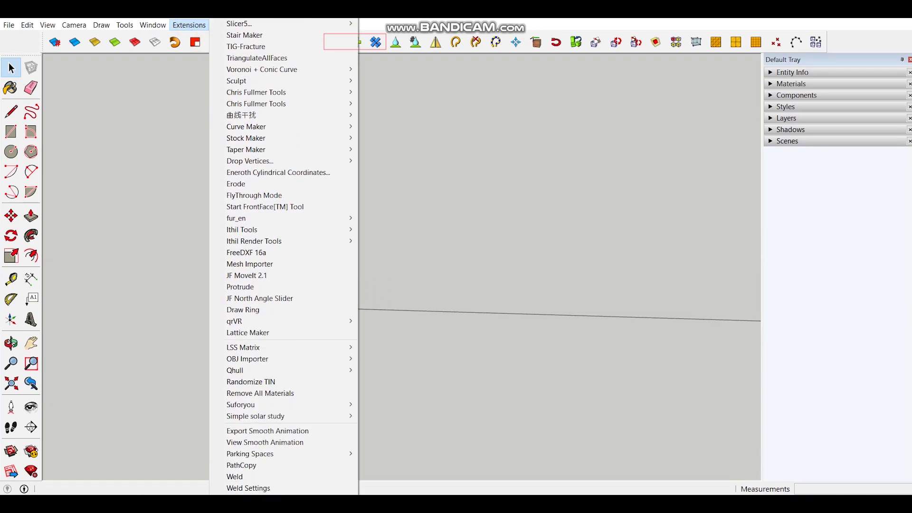
scroll(284, 257, down, 1)
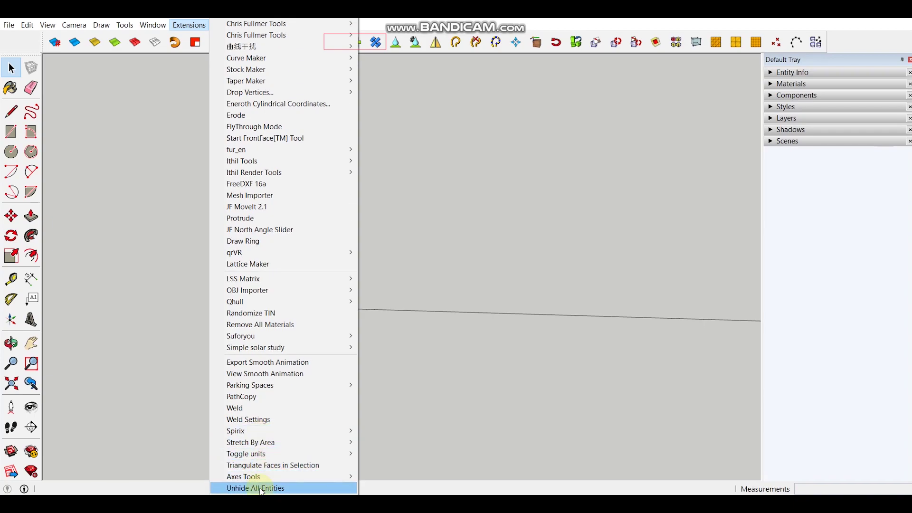
mouse_move(263, 476)
click(389, 477)
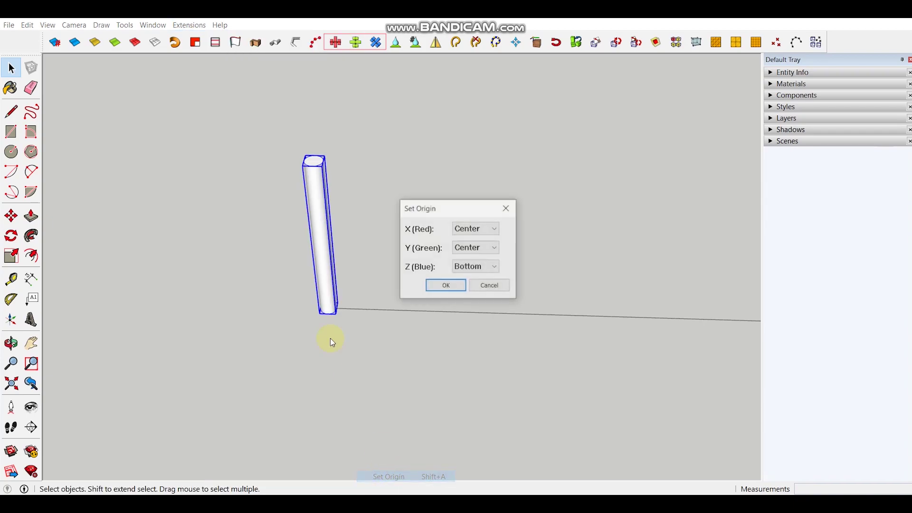
click(446, 287)
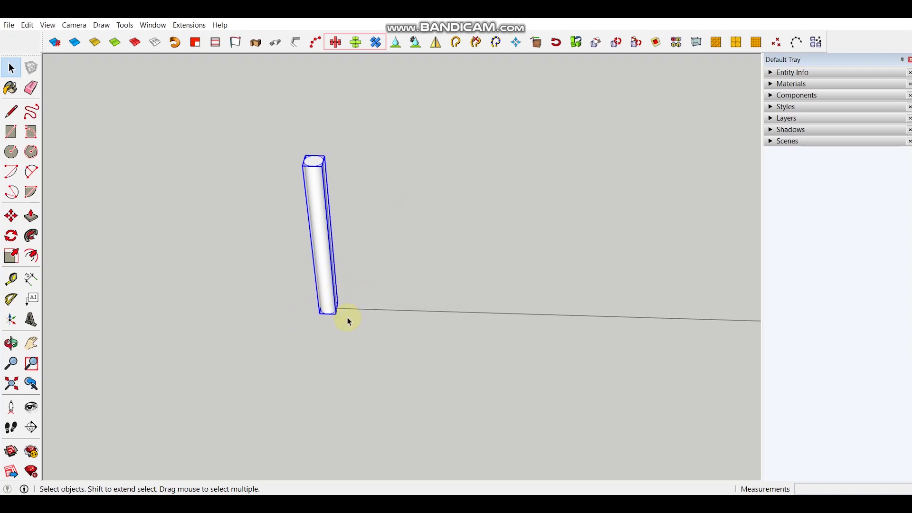
Copy the cylinder component along the straight line again with 500 mm between copies.
click(316, 45)
click(410, 311)
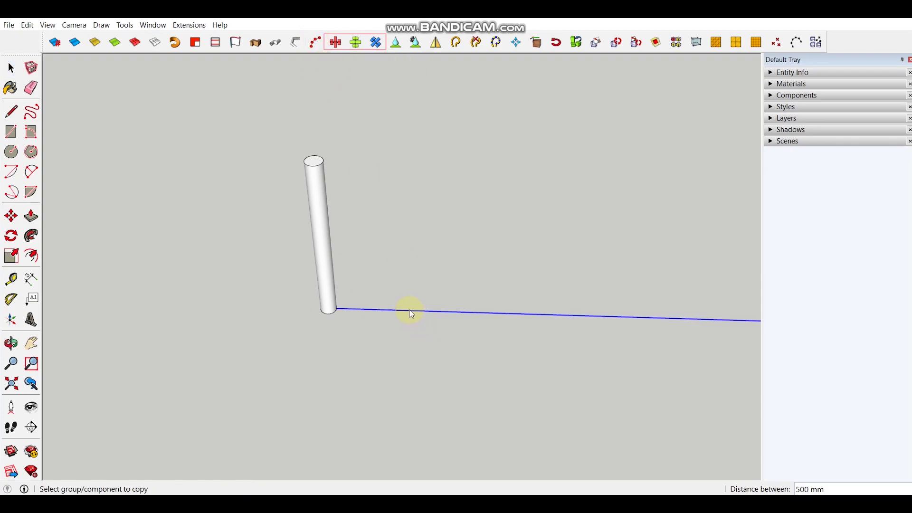
click(321, 192)
key(space)
Examine how the copies' bases sit on the path line, opening one component to inspect its axes origin.
scroll(363, 310, up, 5)
middle_drag(375, 307, 431, 284)
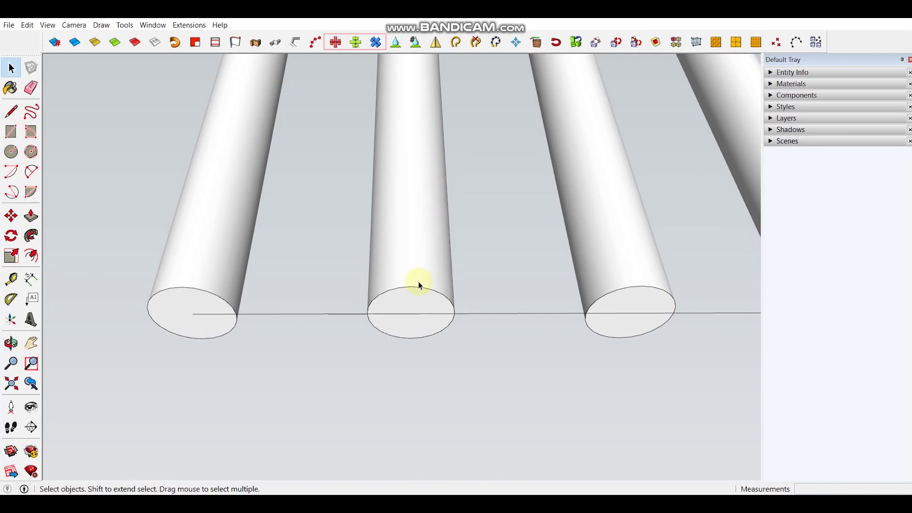
scroll(204, 317, down, 3)
middle_drag(529, 305, 424, 247)
scroll(345, 279, up, 3)
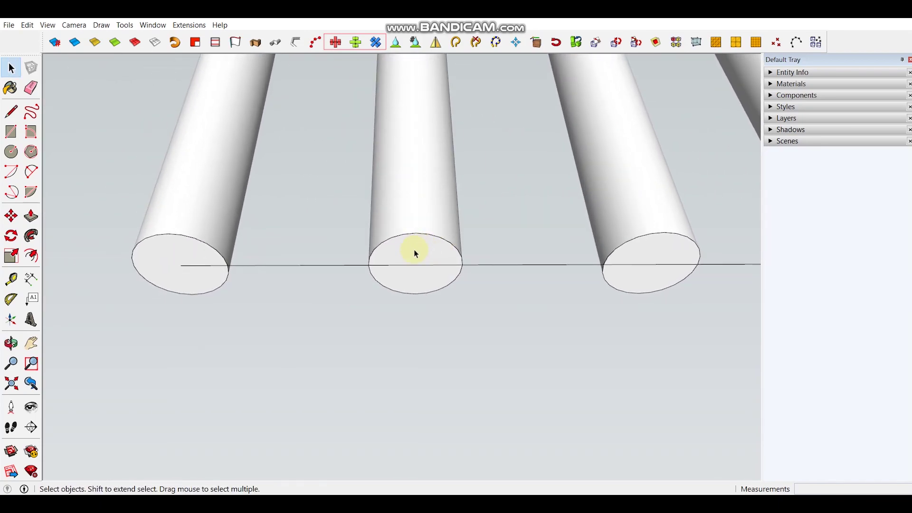
double_click(416, 253)
triple_click(415, 253)
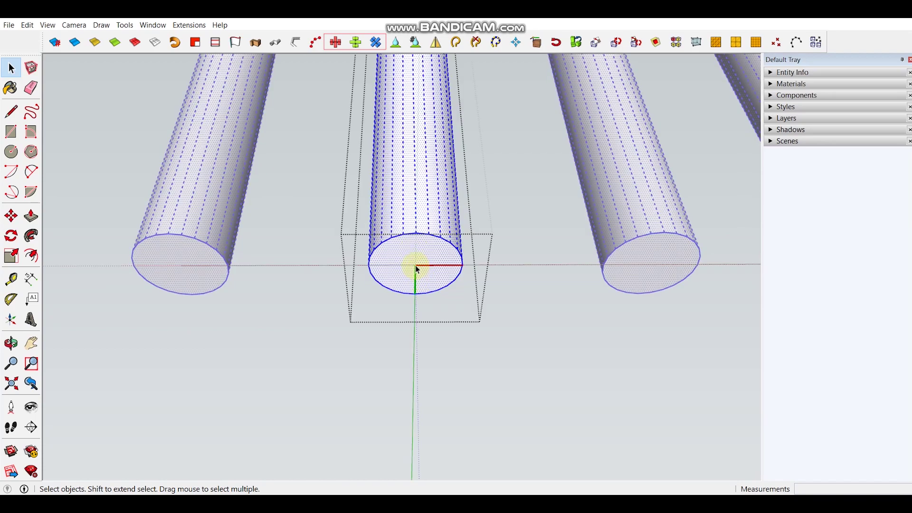
scroll(391, 309, down, 4)
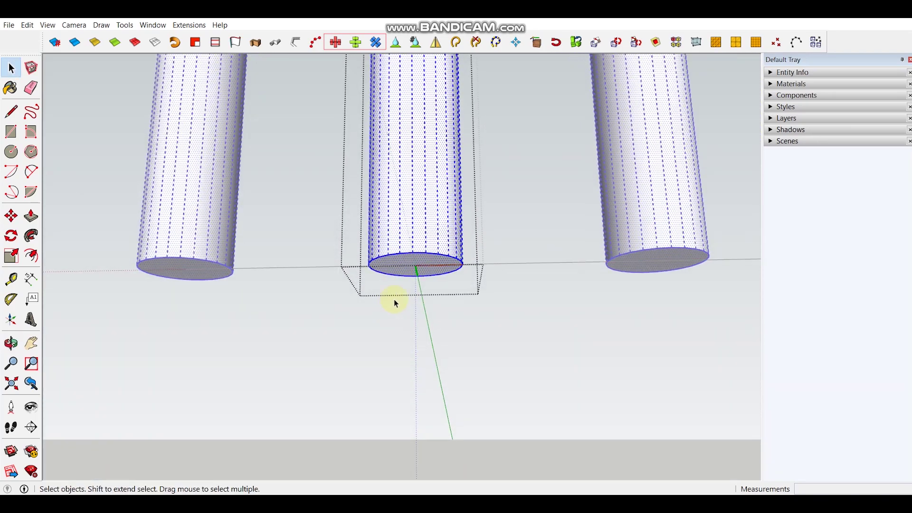
middle_drag(409, 163, 294, 304)
scroll(293, 304, down, 2)
shift+middle_drag(351, 320, 344, 308)
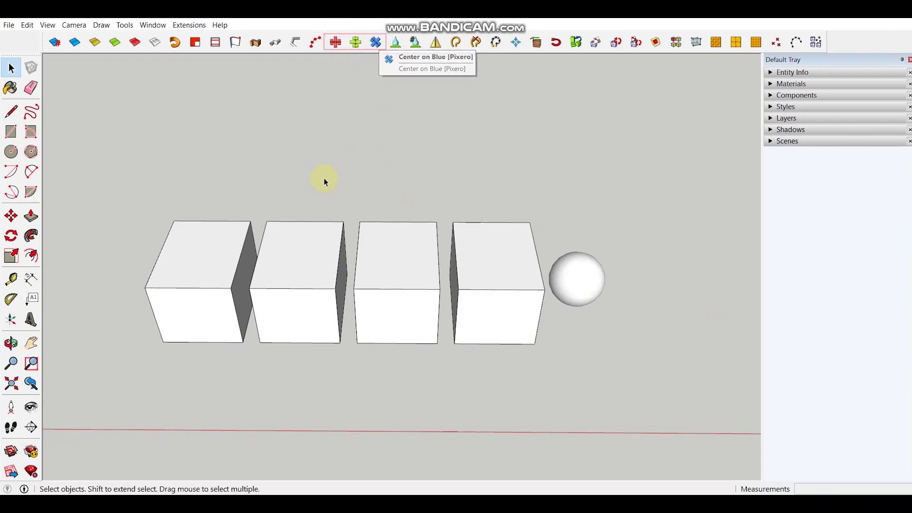
Move the second box in the row back along the green axis, out of line with the others.
middle_drag(226, 284, 246, 268)
key(m)
key(space)
click(326, 291)
key(m)
click(315, 274)
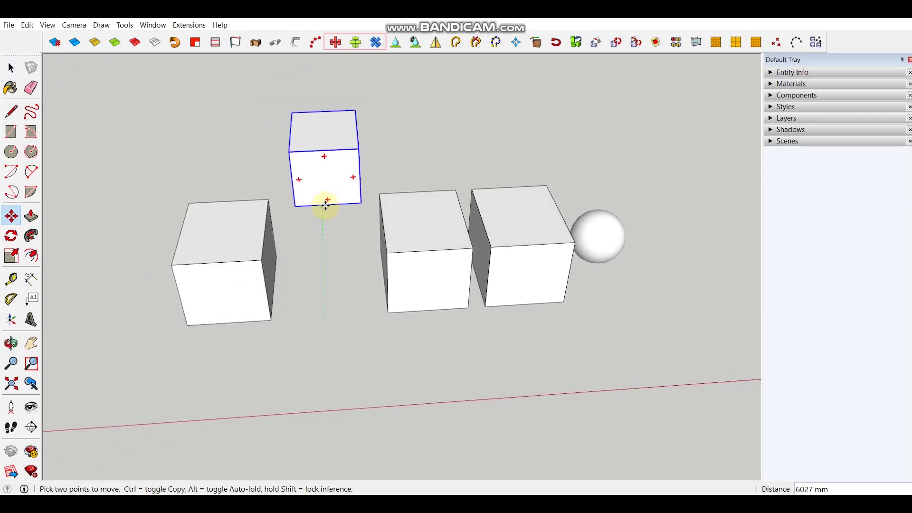
click(322, 230)
middle_drag(322, 230, 331, 327)
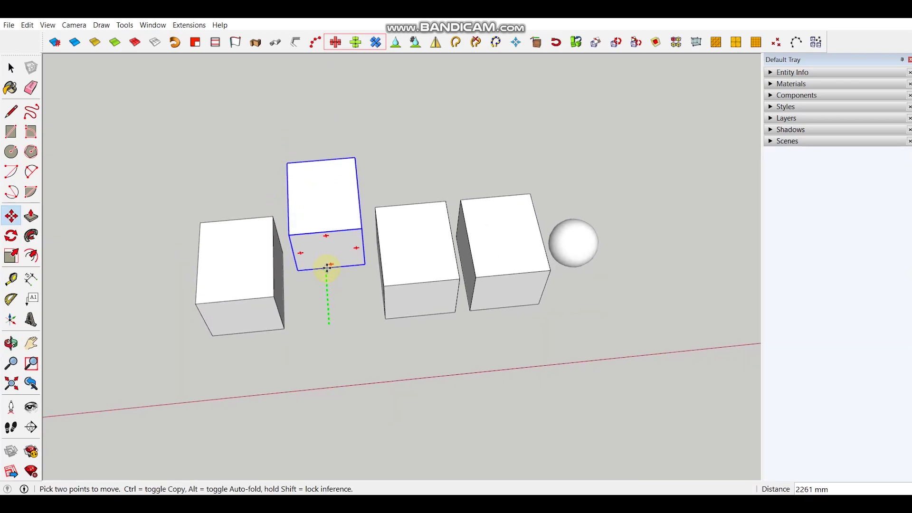
click(326, 252)
key(space)
Move the third box over to a staggered position between the first and second boxes.
click(416, 266)
key(m)
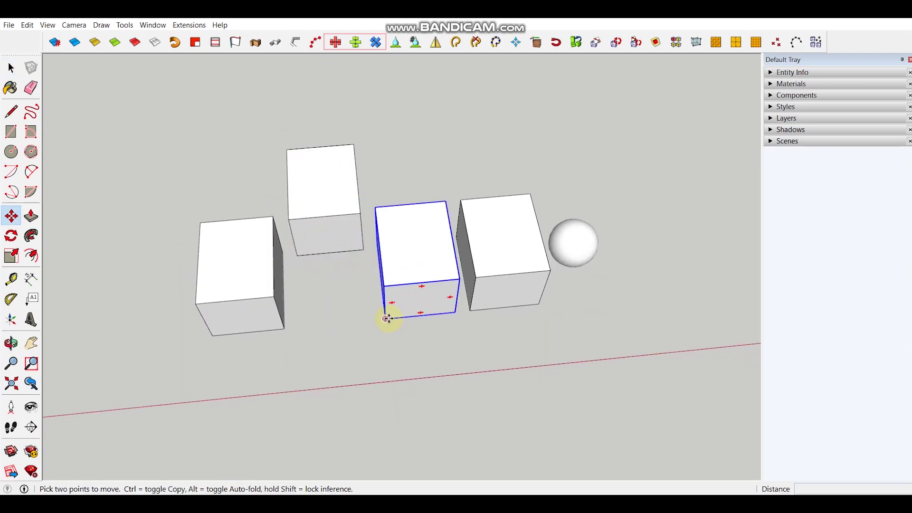
click(386, 317)
click(245, 261)
middle_drag(245, 260, 474, 259)
key(space)
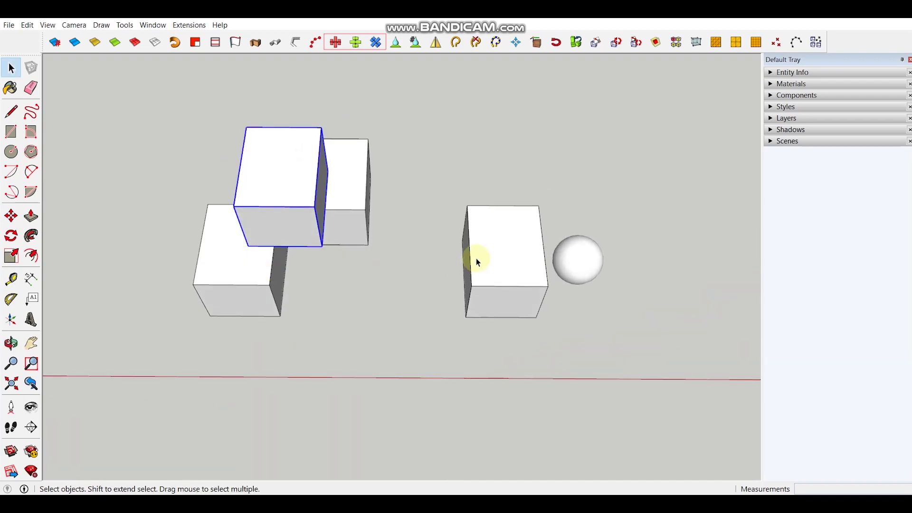
Move the fourth box back to a staggered position beside the second box.
click(476, 271)
key(m)
click(465, 317)
middle_drag(391, 185, 378, 228)
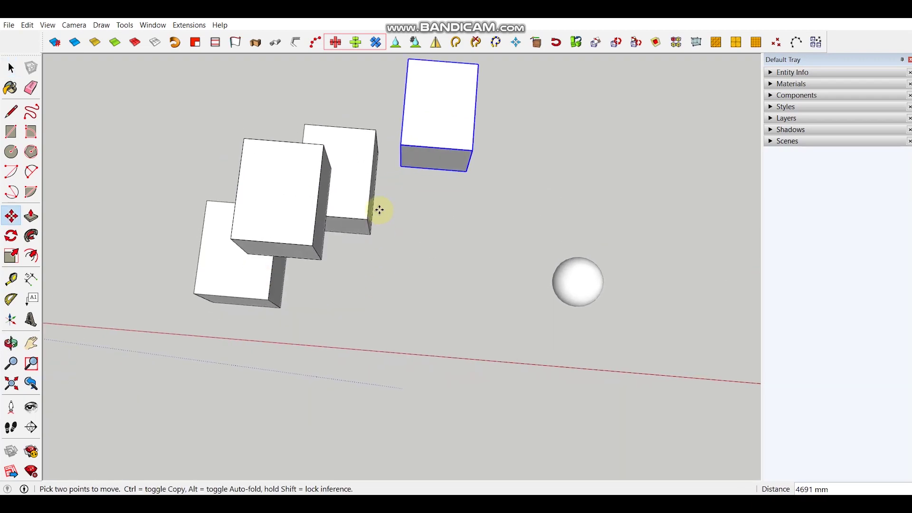
click(372, 179)
key(space)
Move the sphere in front of the staggered boxes.
click(560, 275)
middle_drag(585, 352, 604, 329)
key(m)
click(646, 357)
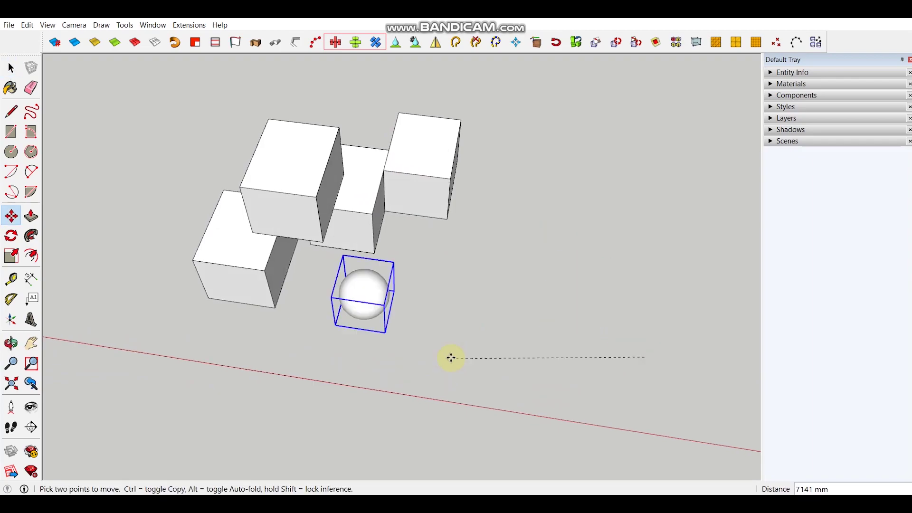
click(461, 340)
key(space)
Apply Center on Red to all the boxes and the sphere.
key(ctrl+a)
middle_drag(264, 189, 436, 167)
click(337, 43)
key(ctrl+t)
middle_drag(395, 224, 266, 238)
middle_drag(401, 210, 426, 194)
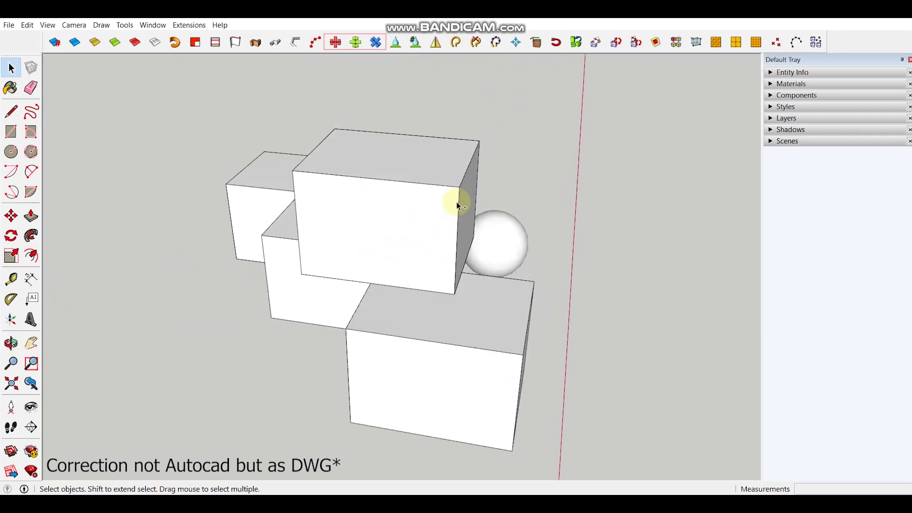
middle_drag(458, 206, 409, 244)
Apply Center on Green to all the boxes and the sphere, and check their alignment.
drag(321, 151, 316, 144)
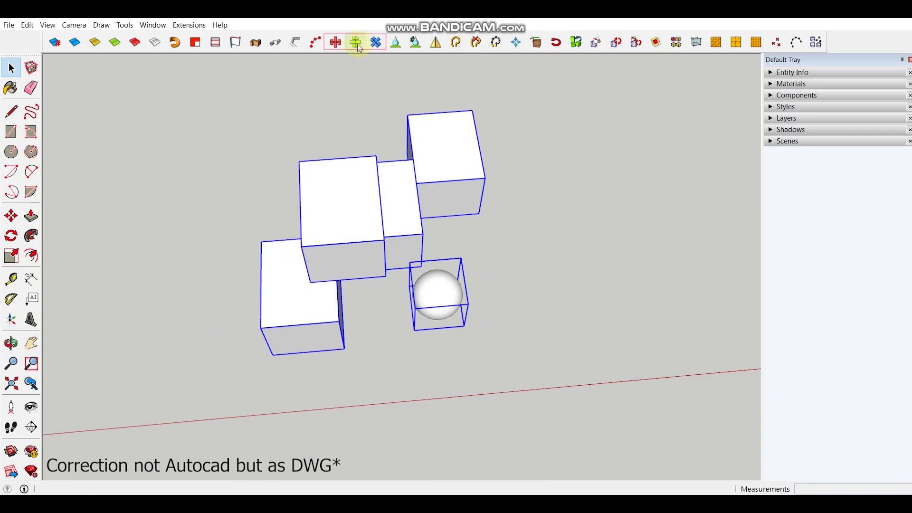
click(357, 43)
middle_drag(450, 259, 387, 72)
scroll(384, 207, up, 3)
middle_drag(385, 209, 356, 95)
scroll(344, 209, down, 3)
scroll(362, 207, up, 6)
scroll(375, 209, down, 2)
middle_drag(402, 227, 403, 81)
Apply Center on Blue to all the boxes and the sphere, and check their alignment from above.
click(380, 45)
middle_drag(434, 204, 368, 298)
scroll(395, 263, up, 4)
shift+middle_drag(400, 268, 419, 240)
scroll(417, 235, up, 1)
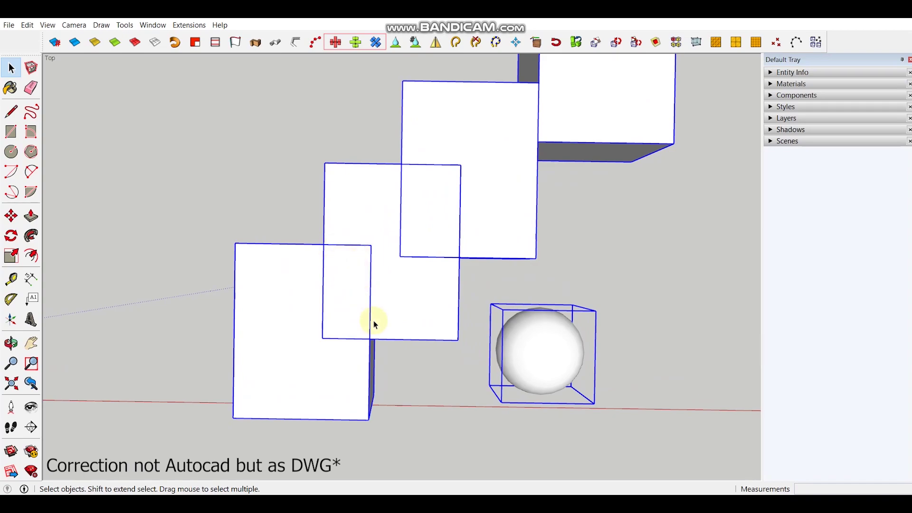
scroll(334, 286, down, 3)
middle_drag(358, 284, 413, 93)
scroll(399, 238, up, 2)
scroll(404, 270, up, 1)
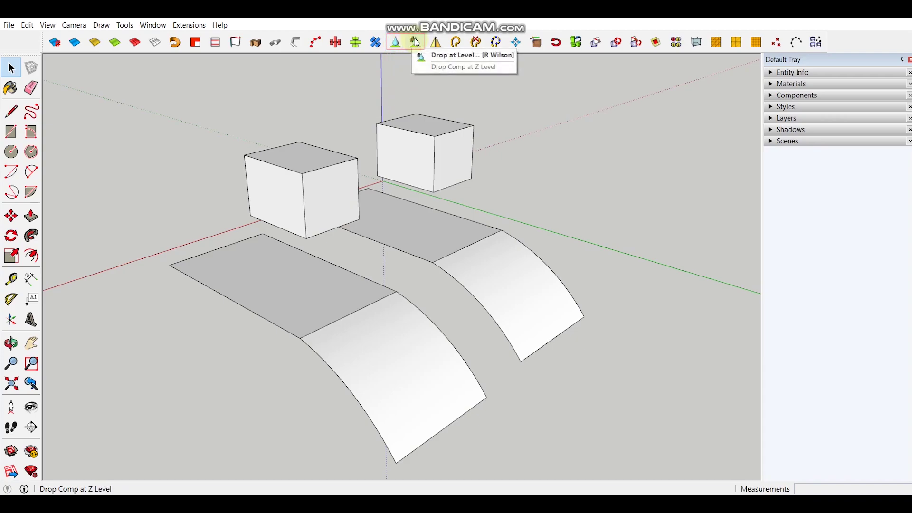
Drop both floating boxes to their intersection with the surfaces below.
middle_drag(369, 310, 338, 289)
middle_drag(303, 264, 310, 299)
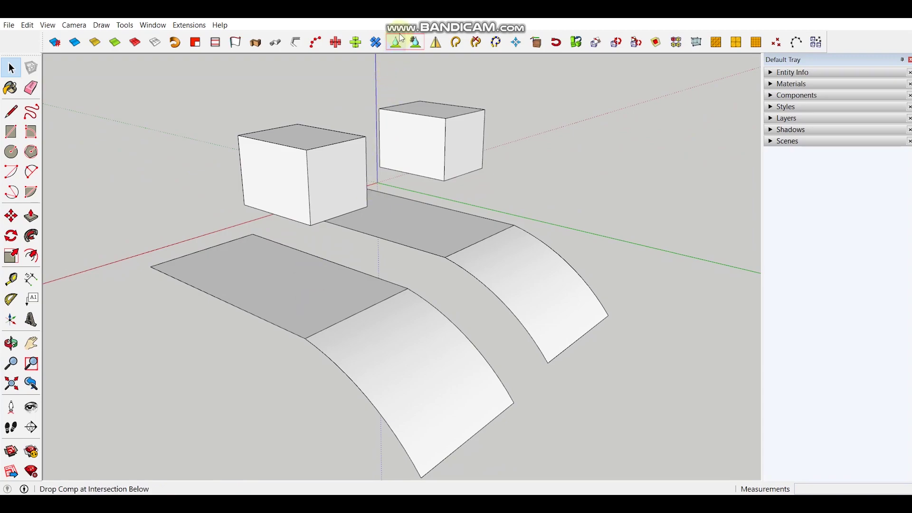
click(326, 156)
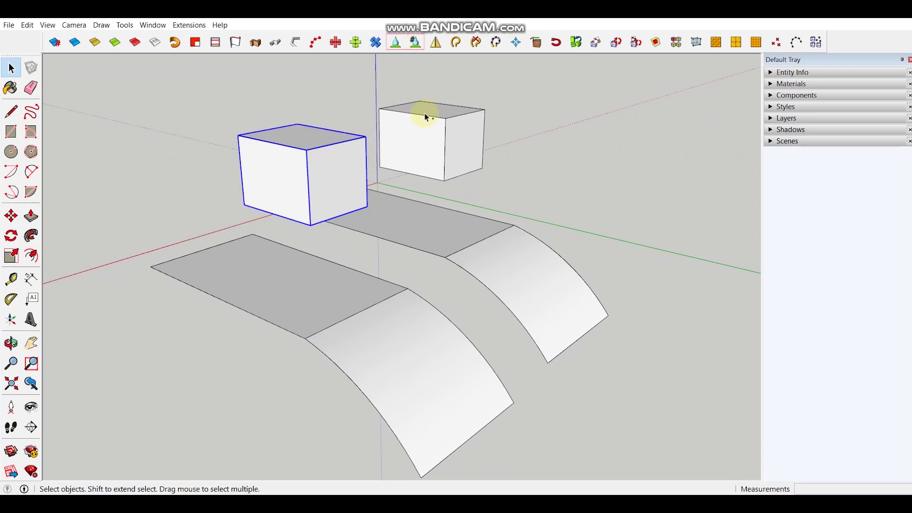
click(397, 45)
Examine from several sides how the dropped boxes' bases meet the surfaces beneath them.
scroll(318, 308, up, 3)
middle_drag(312, 299, 566, 333)
scroll(338, 222, up, 3)
scroll(424, 395, down, 3)
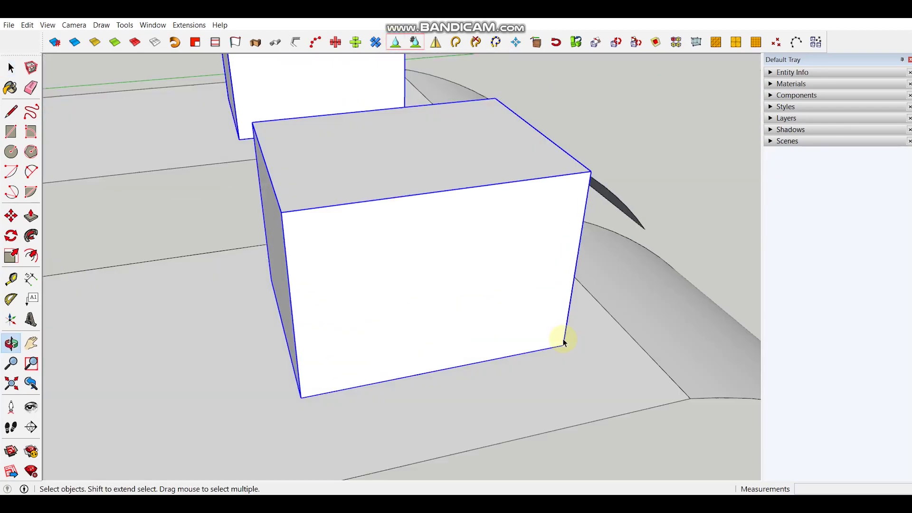
scroll(300, 231, up, 3)
middle_drag(300, 230, 334, 247)
scroll(334, 247, down, 3)
scroll(215, 260, down, 5)
Restore the boxes to their original height and drop both to a level of 500 mm.
middle_drag(216, 260, 440, 71)
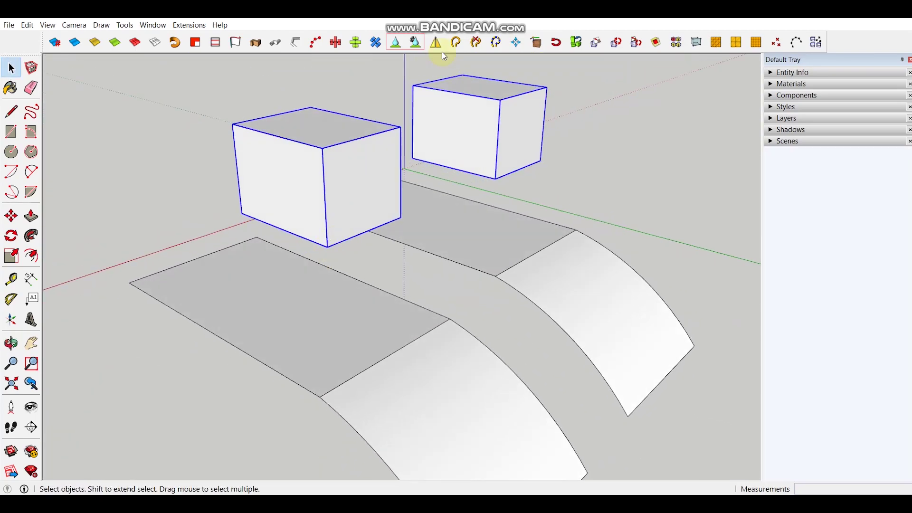
middle_drag(372, 212, 356, 237)
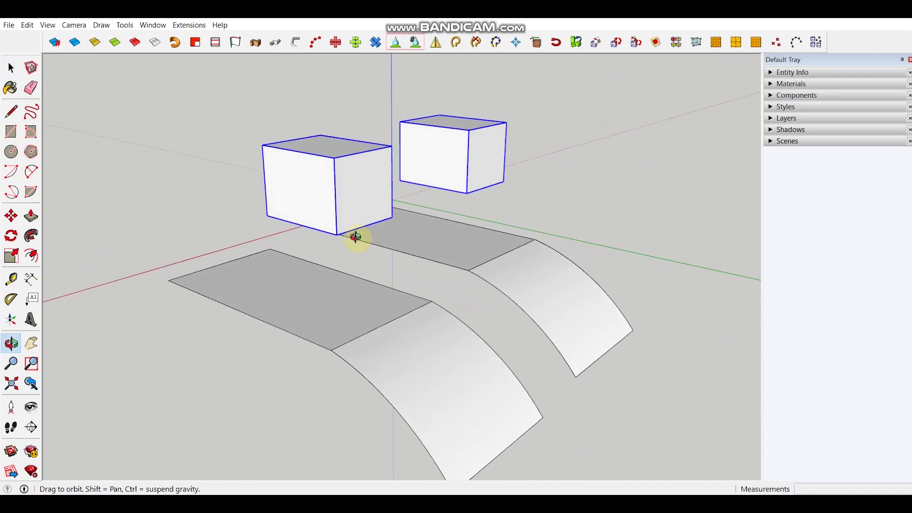
click(414, 41)
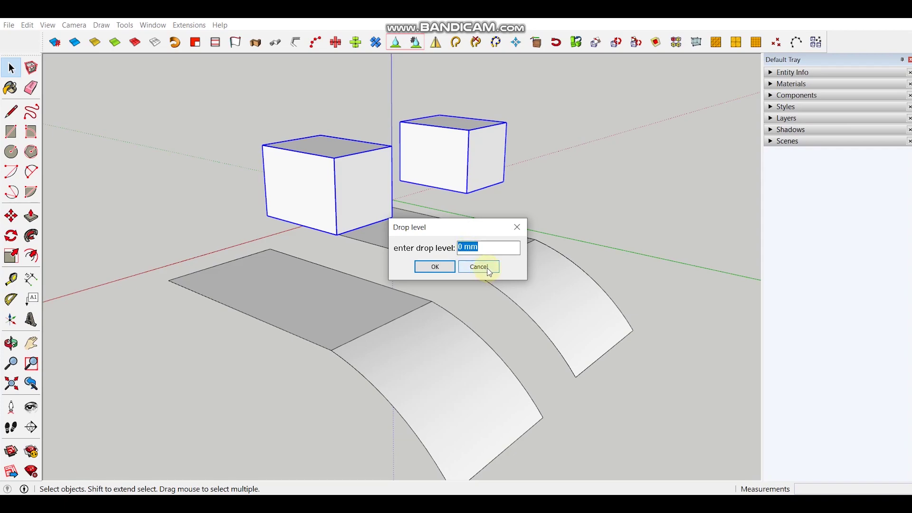
key(Return)
middle_drag(458, 296, 334, 219)
click(338, 250)
Measure the vertical distance from the axes origin to the front box's bottom corner.
scroll(338, 251, up, 3)
mouse_move(338, 250)
middle_down()
mouse_move(327, 266)
mouse_move(501, 261)
mouse_move(379, 287)
mouse_move(331, 265)
middle_up()
scroll(328, 267, up, 2)
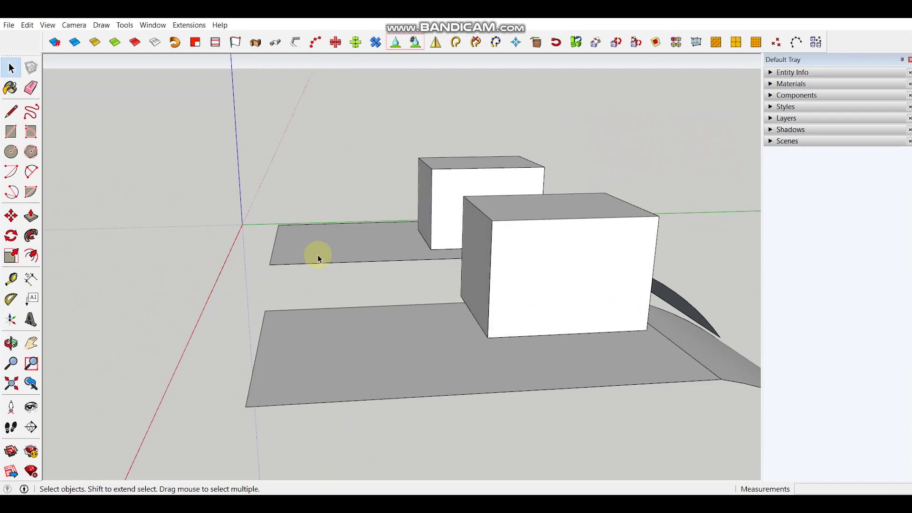
key(t)
click(243, 224)
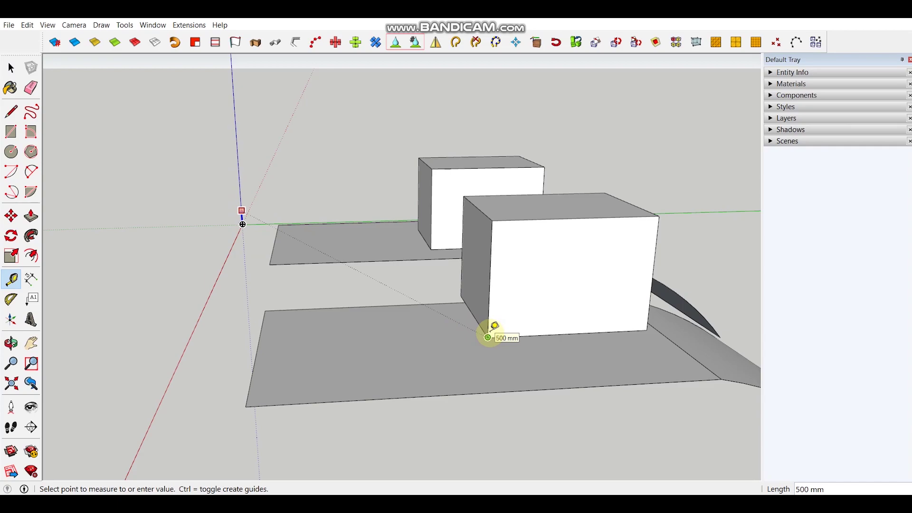
middle_drag(490, 335, 350, 330)
key(space)
Measure the vertical distance from the axes origin to the rear box's bottom corner.
scroll(304, 304, down, 3)
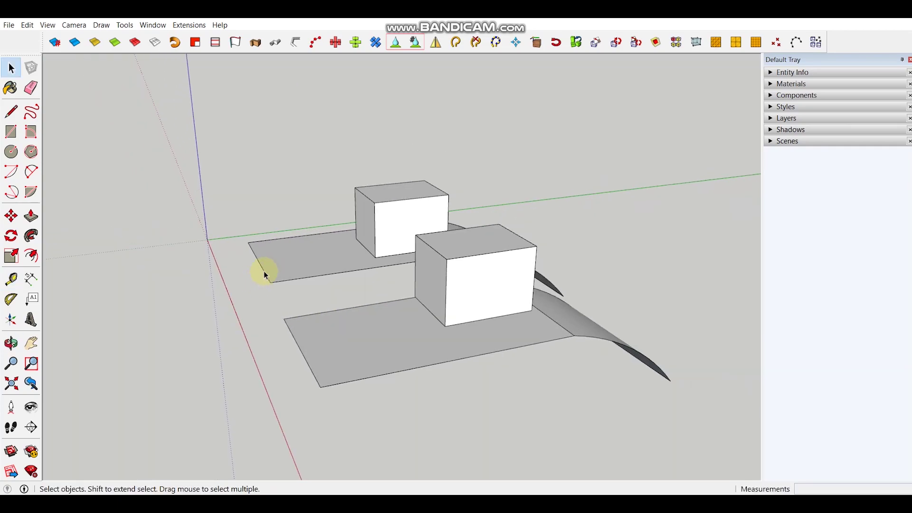
scroll(204, 250, up, 5)
key(t)
click(178, 228)
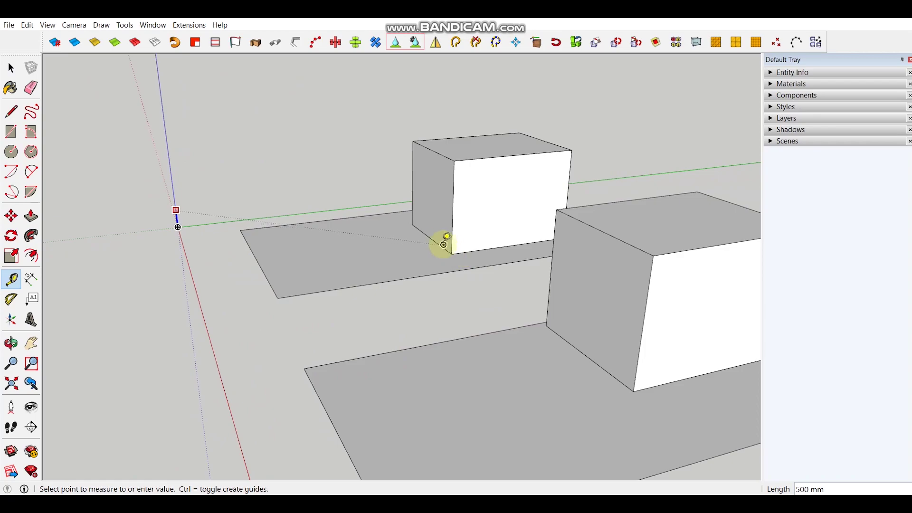
Finish measuring and undo the drop of both boxes to the 500 mm level.
key(space)
scroll(525, 285, down, 3)
mouse_move(525, 285)
middle_down()
mouse_move(433, 299)
mouse_move(497, 256)
mouse_move(532, 274)
mouse_move(499, 279)
mouse_move(530, 281)
middle_up()
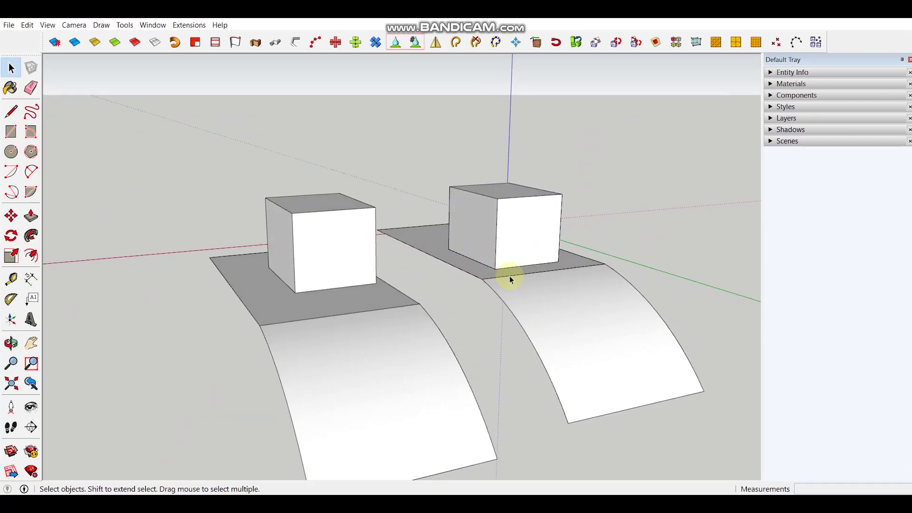
mouse_move(476, 275)
middle_down()
mouse_move(517, 285)
mouse_move(493, 257)
mouse_move(489, 315)
mouse_move(514, 278)
mouse_move(446, 319)
mouse_move(468, 244)
mouse_move(688, 354)
mouse_move(528, 281)
middle_up()
key(space)
Drop both raised box components to a level of 100 mm.
mouse_move(488, 230)
middle_down()
mouse_move(441, 247)
mouse_move(433, 240)
mouse_move(458, 249)
mouse_move(493, 230)
middle_up()
click(493, 194)
shift+click(329, 228)
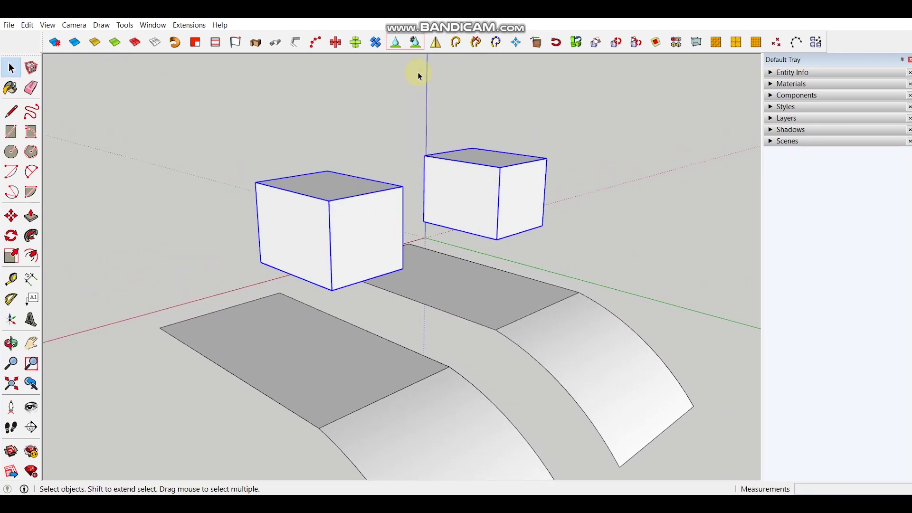
click(415, 42)
text(500)
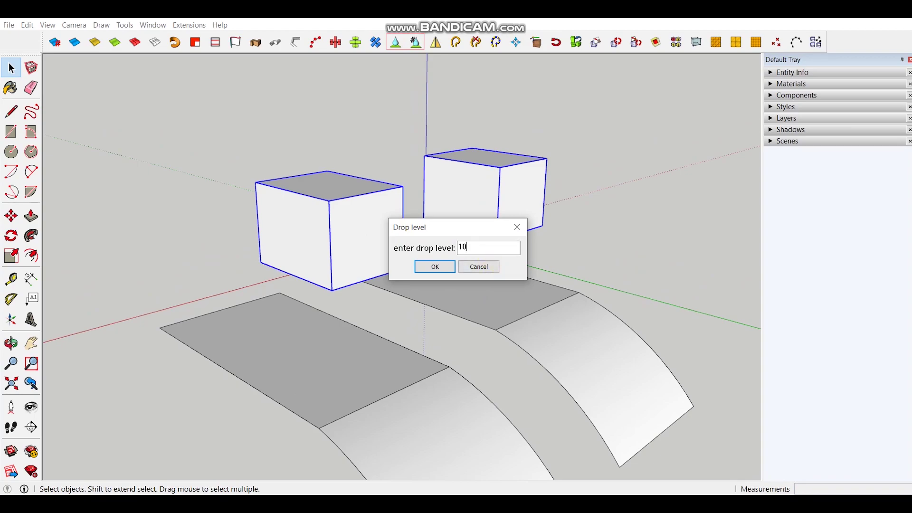
click(435, 267)
Measure the vertical distance between the front box's bottom corner and the axes origin.
middle_drag(370, 321, 357, 236)
scroll(473, 302, up, 3)
click(468, 310)
scroll(468, 310, up, 2)
middle_drag(470, 313, 422, 237)
key(t)
click(375, 263)
middle_drag(377, 195, 569, 210)
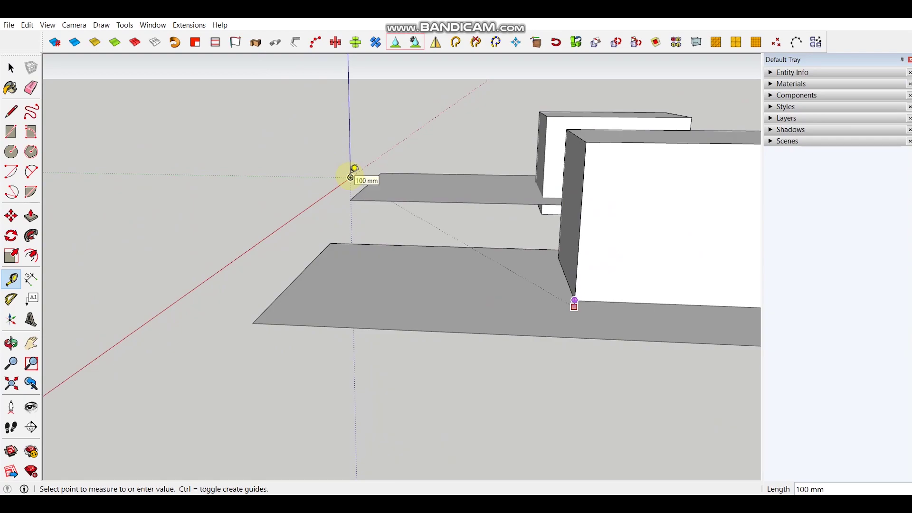
key(space)
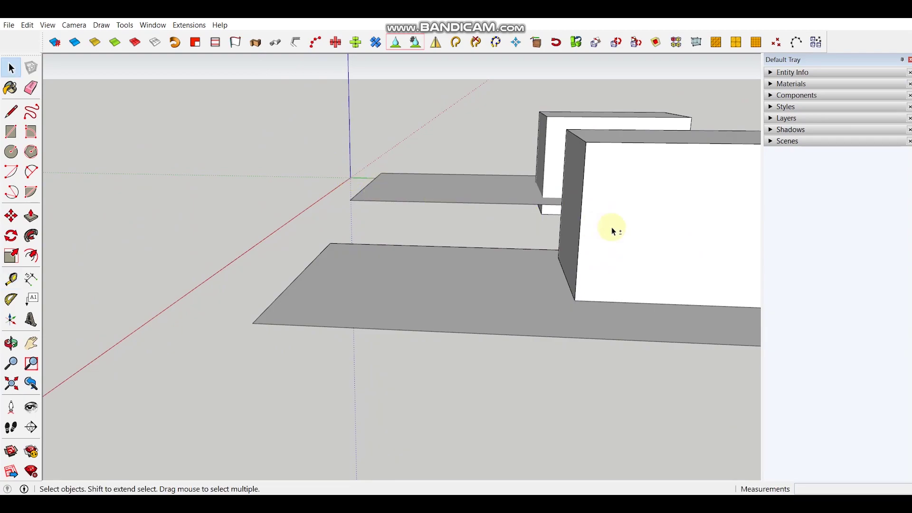
Undo the drop to level and move both boxes across so they sit above the curved surfaces.
middle_drag(611, 230, 310, 235)
scroll(380, 282, down, 1)
mouse_move(380, 283)
shift+middle_down()
mouse_move(353, 220)
mouse_move(328, 222)
mouse_move(308, 251)
mouse_move(356, 228)
shift+middle_up()
key(ctrl+z)
scroll(346, 223, down, 4)
click(355, 224)
shift+click(413, 126)
middle_drag(413, 126, 285, 285)
key(m)
click(253, 301)
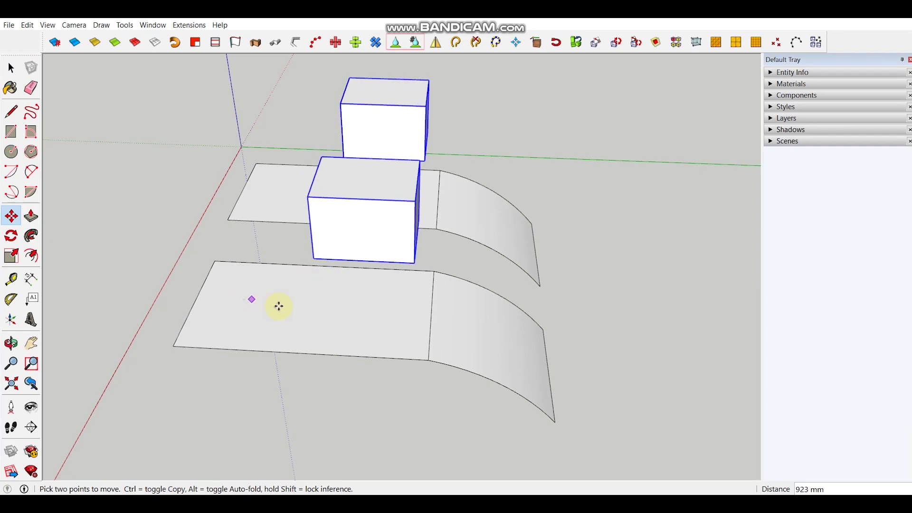
click(366, 310)
key(space)
Drop both boxes onto the curved surfaces directly beneath them.
middle_drag(507, 262, 366, 148)
click(366, 148)
middle_drag(466, 199, 337, 185)
click(338, 188)
shift+click(510, 158)
click(398, 48)
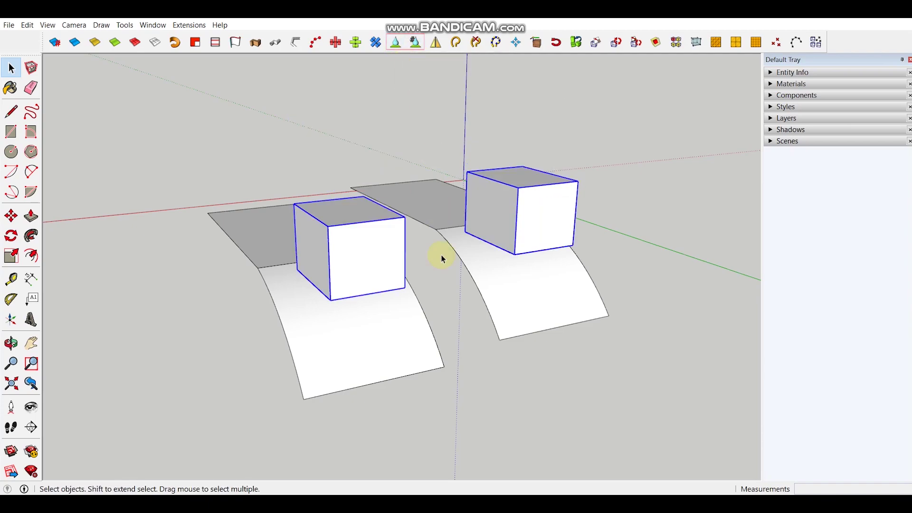
Examine from several sides how the boxes' bases sit relative to the curved surfaces.
middle_drag(363, 306, 493, 254)
scroll(375, 266, up, 3)
mouse_move(377, 267)
middle_down()
mouse_move(540, 204)
mouse_move(602, 263)
mouse_move(321, 213)
mouse_move(448, 279)
mouse_move(391, 275)
middle_up()
scroll(451, 278, up, 2)
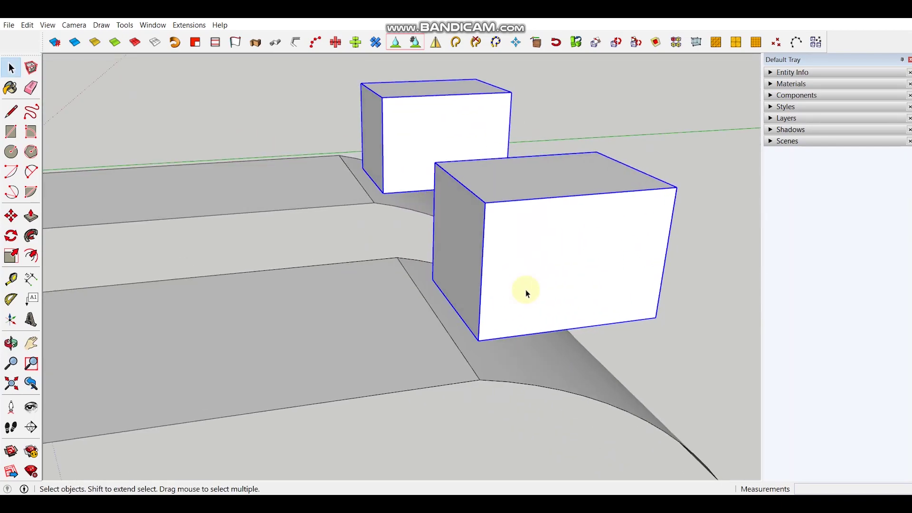
scroll(442, 298, down, 2)
middle_drag(442, 298, 403, 241)
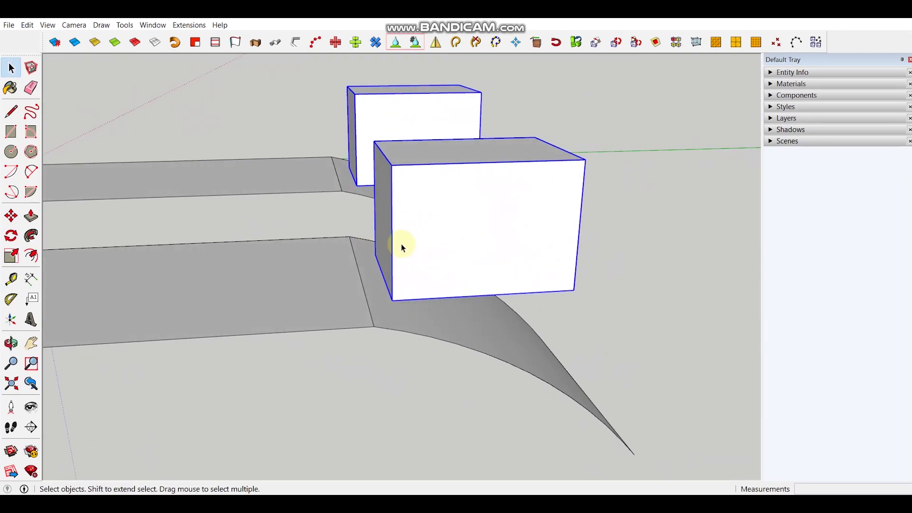
Open the box component for editing and inspect where its axes origin lies relative to the surface.
double_click(401, 246)
scroll(396, 292, up, 4)
middle_drag(395, 293, 340, 206)
scroll(340, 205, down, 4)
click(280, 195)
middle_drag(280, 195, 135, 145)
double_click(395, 204)
click(356, 308)
scroll(357, 306, down, 3)
Undo the drop and relocate the box component's axes origin to its bottom corner on the downhill side, nearest the other box.
key(ctrl+z)
key(ctrl+z)
scroll(349, 164, up, 4)
double_click(342, 179)
scroll(342, 179, up, 2)
click(11, 320)
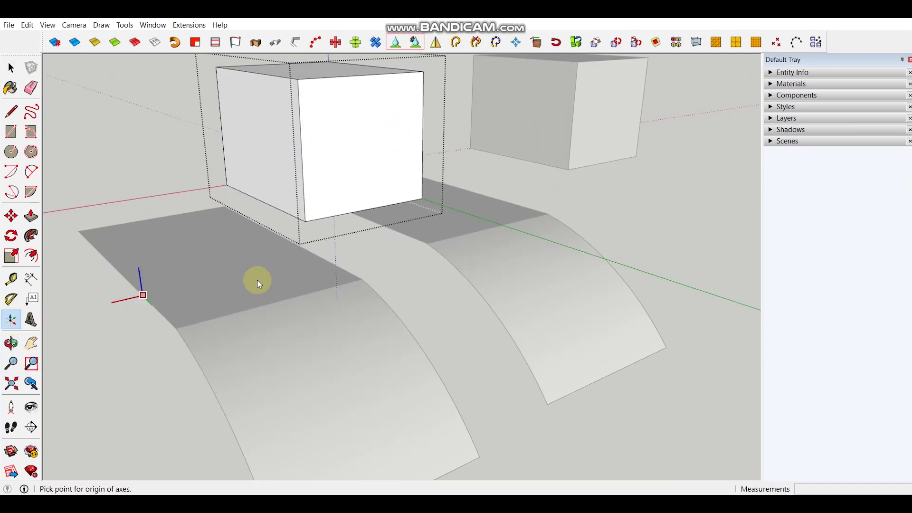
click(418, 196)
click(379, 203)
middle_drag(378, 204, 620, 184)
click(341, 178)
Drop both boxes onto the curved surfaces again using the relocated component origin.
middle_drag(479, 184, 360, 204)
click(361, 204)
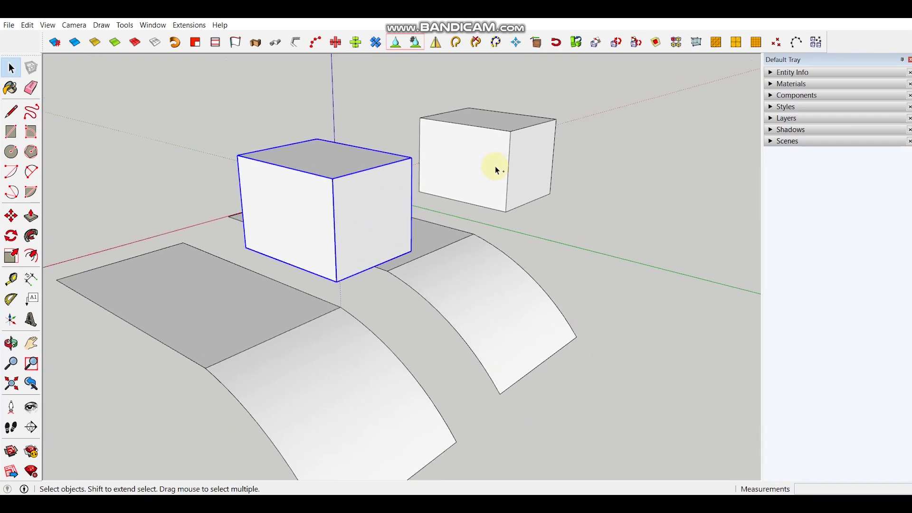
shift+click(494, 169)
click(395, 42)
Examine, inside the box component and around it, how the relocated origin corner meets the curved surface.
middle_drag(407, 332, 298, 269)
scroll(344, 283, up, 5)
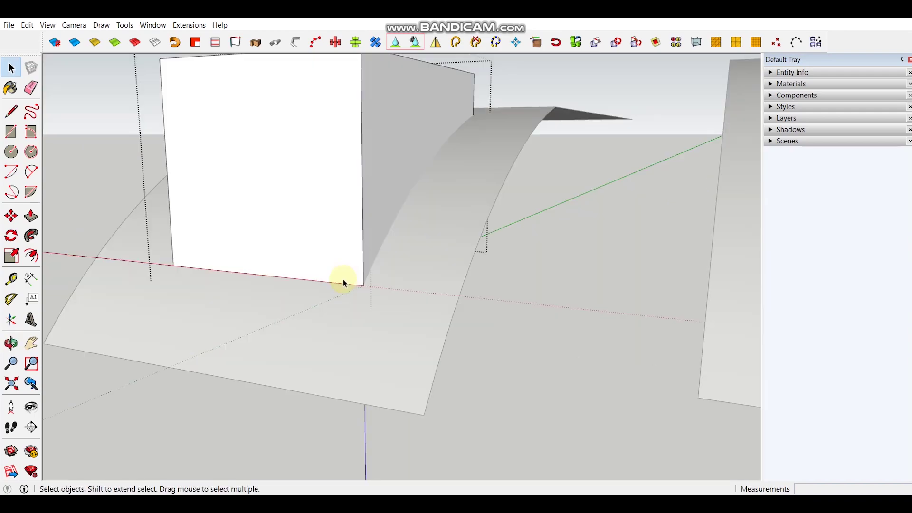
scroll(342, 280, down, 3)
middle_drag(347, 301, 446, 290)
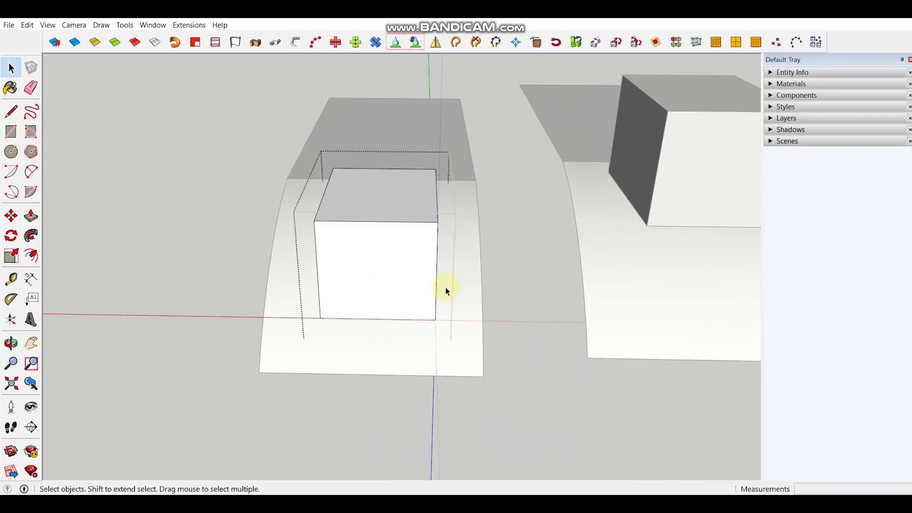
middle_drag(670, 241, 340, 243)
double_click(304, 278)
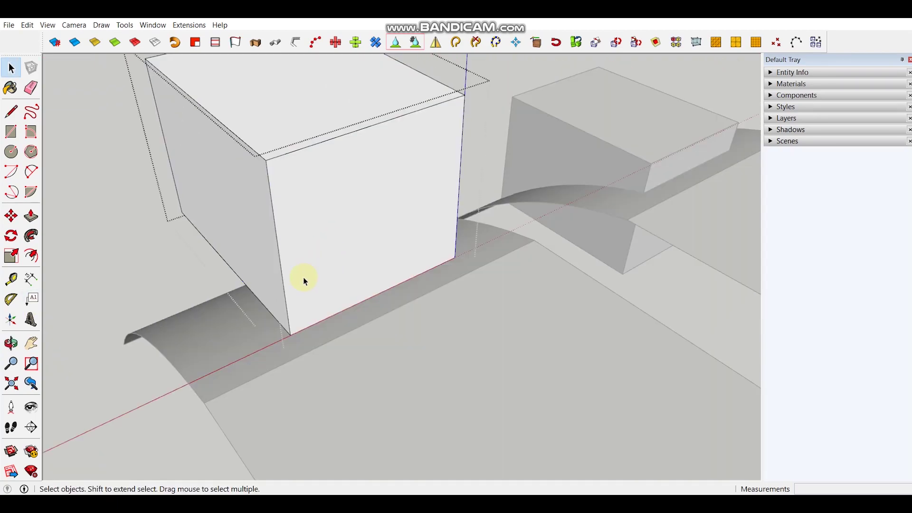
middle_drag(286, 369, 329, 266)
scroll(281, 302, up, 1)
scroll(281, 302, down, 3)
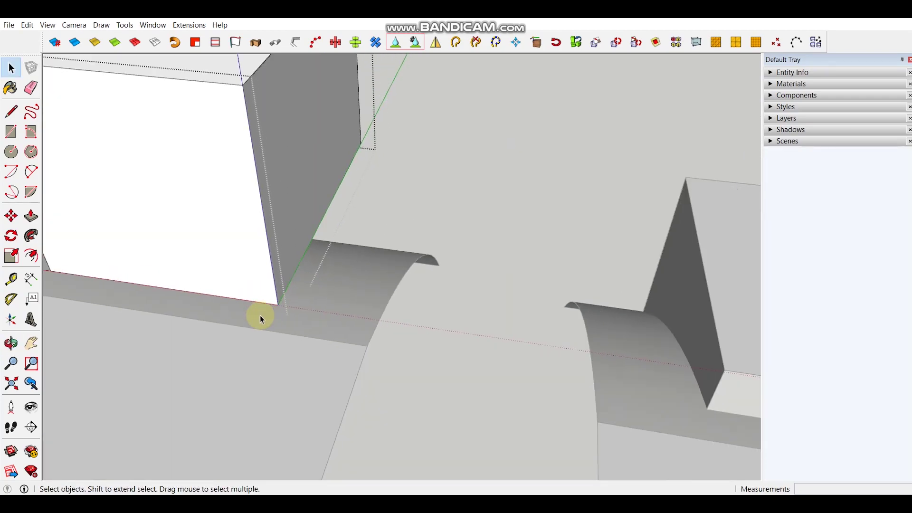
click(267, 315)
scroll(221, 299, down, 5)
middle_drag(514, 354, 271, 287)
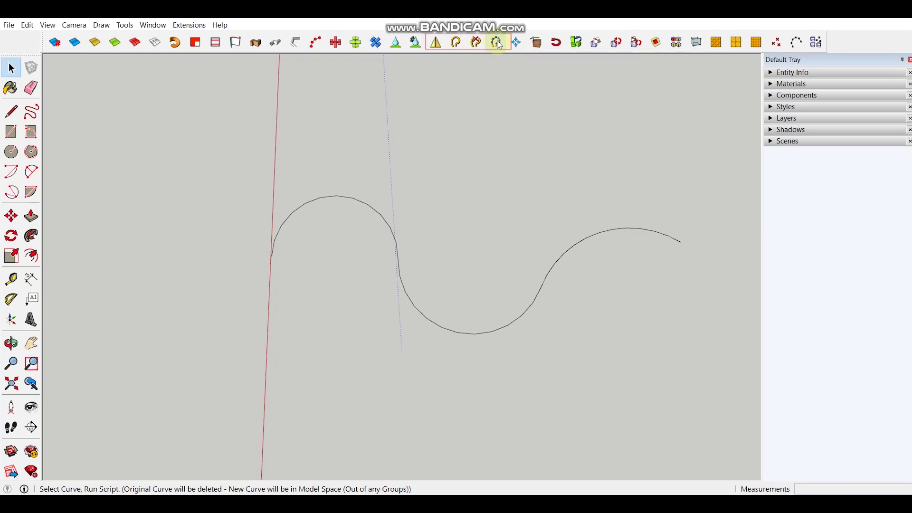
Check the entity details of the last arc in the wavy curve.
click(803, 74)
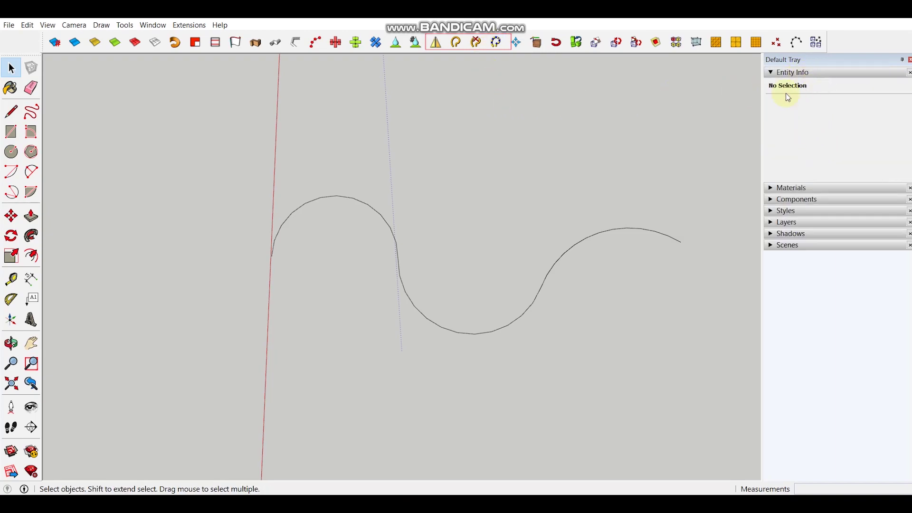
click(630, 229)
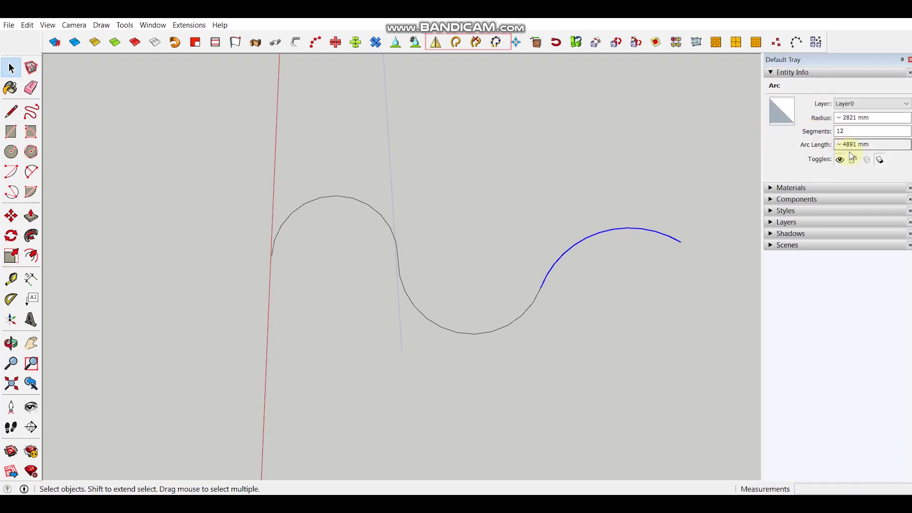
click(818, 75)
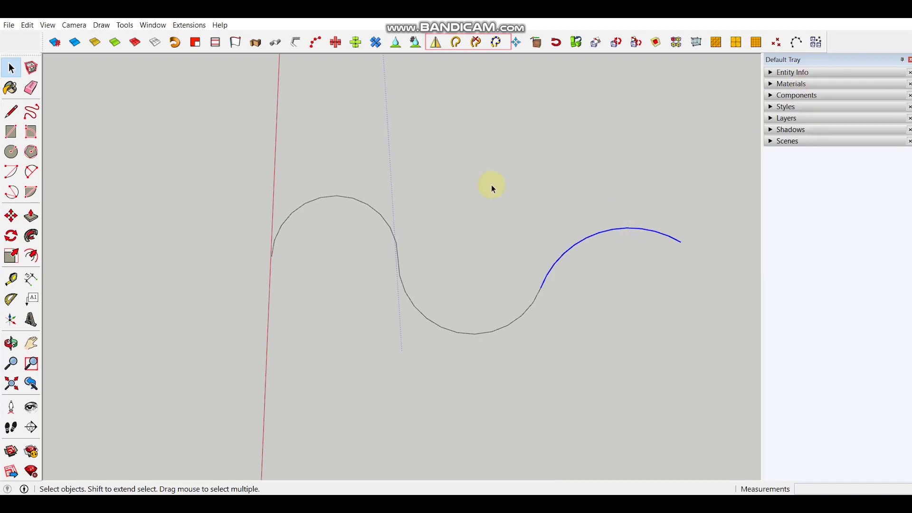
Try to mirror the whole wavy curve from its endpoint on the red axis.
click(420, 243)
drag(254, 148, 704, 384)
middle_drag(426, 261, 495, 65)
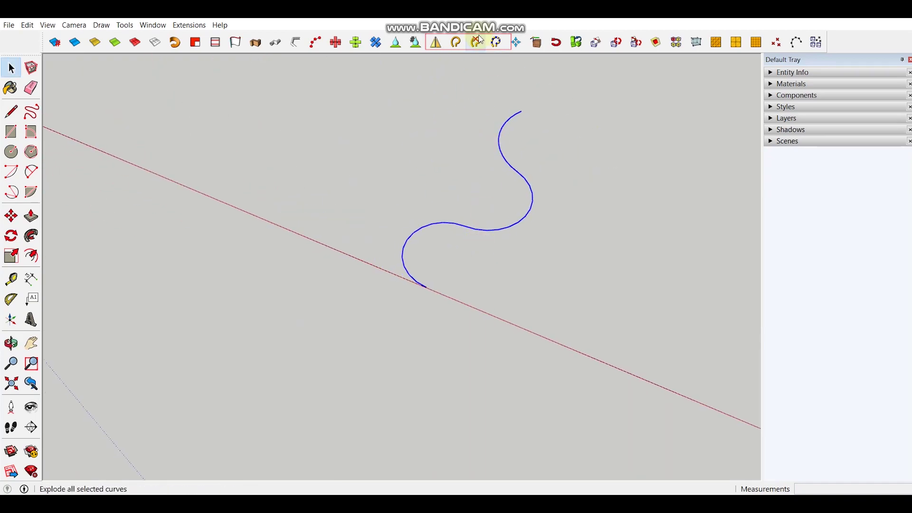
click(435, 42)
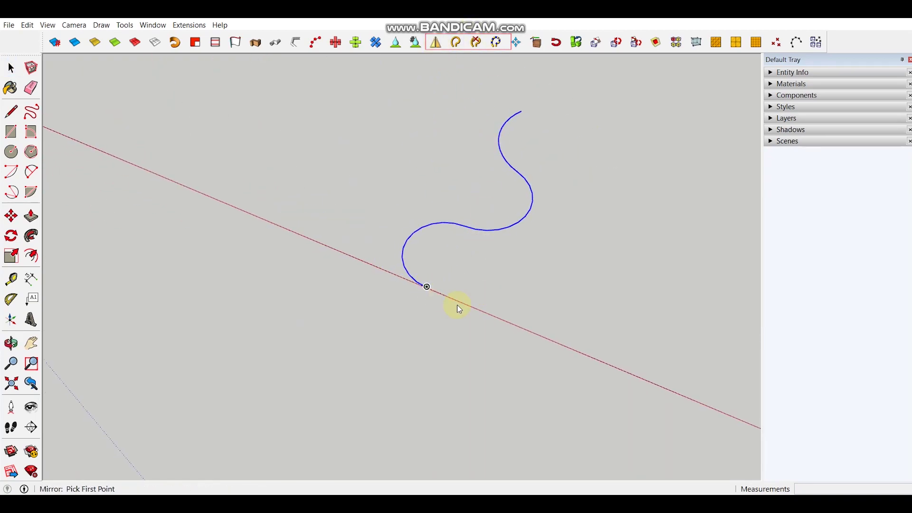
click(431, 290)
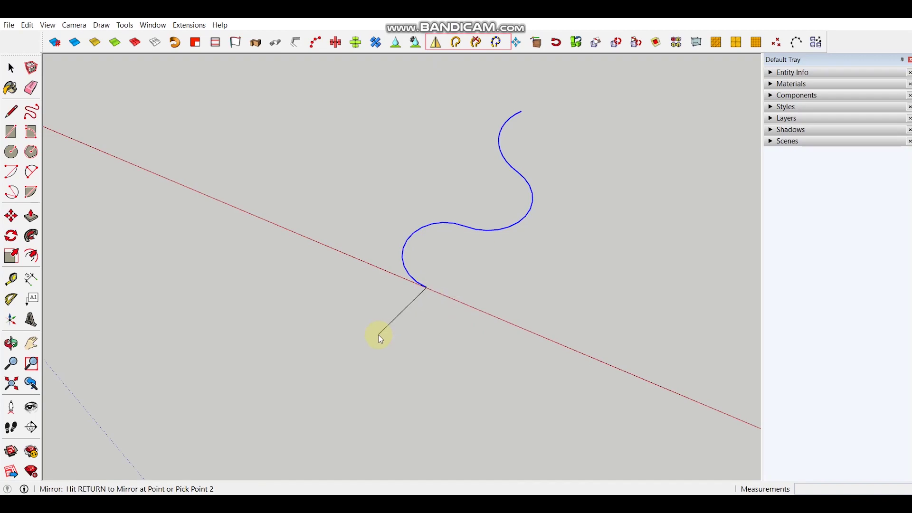
click(392, 343)
click(387, 210)
middle_drag(387, 210, 509, 325)
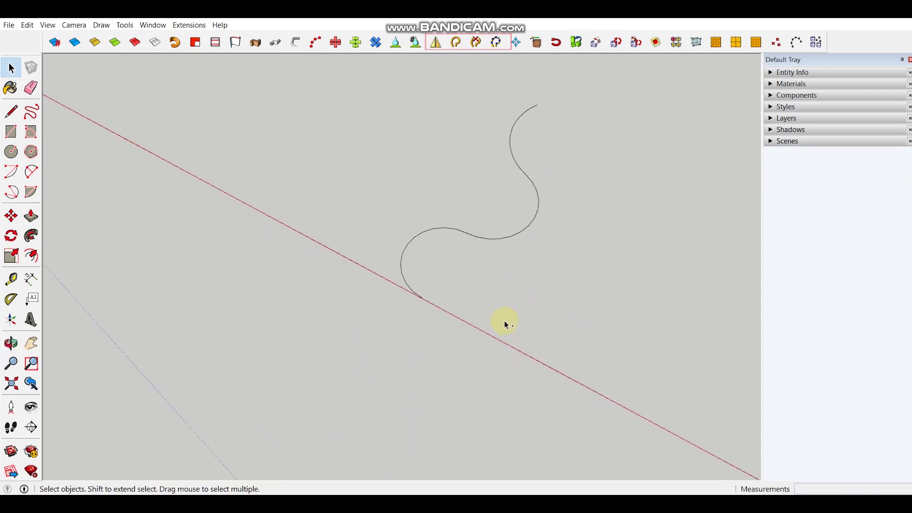
Draw a line along the red axis starting at the wavy curve's endpoint.
key(l)
click(423, 298)
click(529, 355)
key(space)
Mirror the three arcs across a plane through the red-axis line's midpoint and undo the result.
click(436, 43)
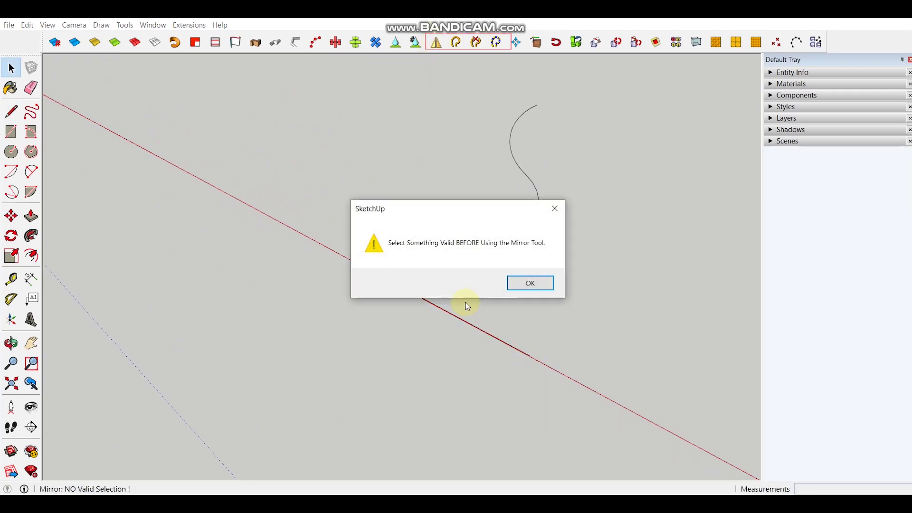
click(531, 284)
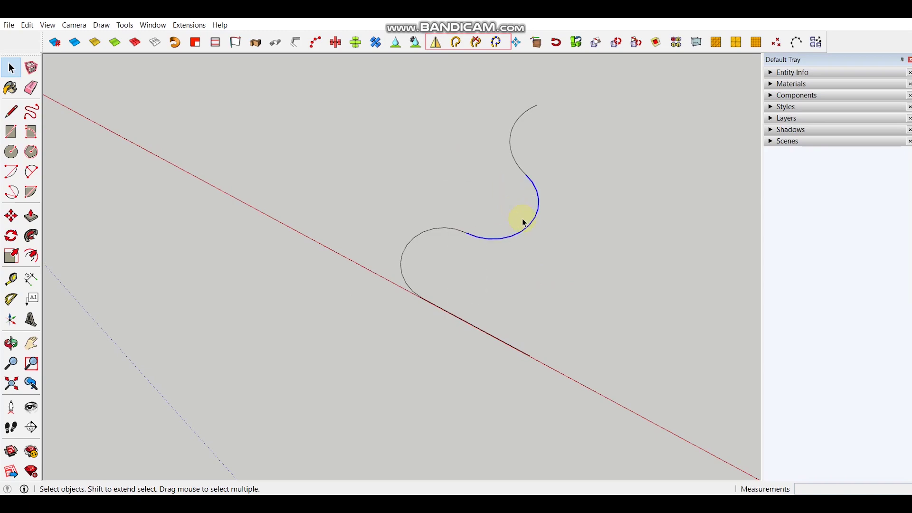
drag(380, 174, 383, 175)
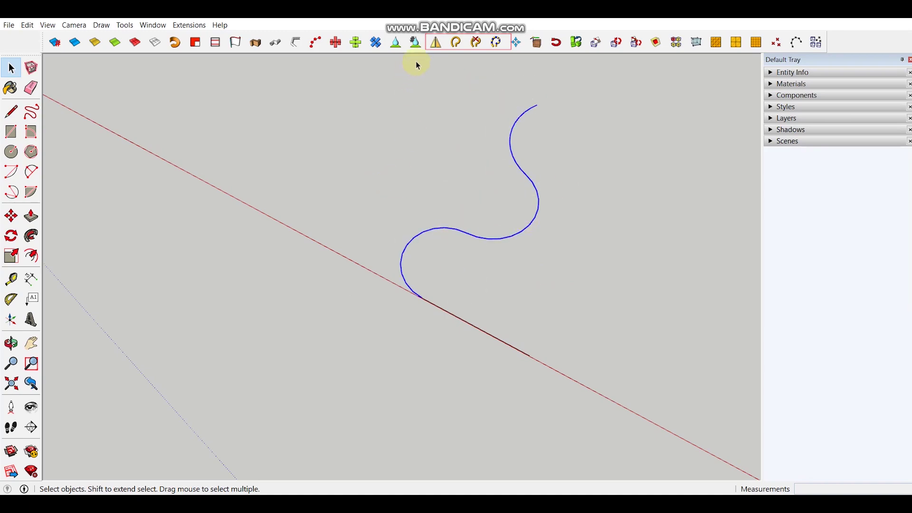
click(436, 43)
click(471, 320)
click(437, 384)
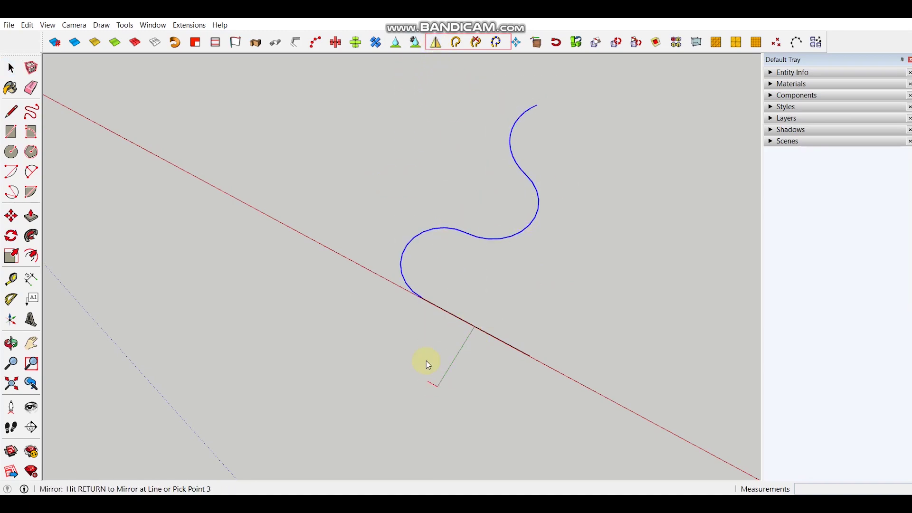
click(446, 334)
scroll(439, 338, down, 3)
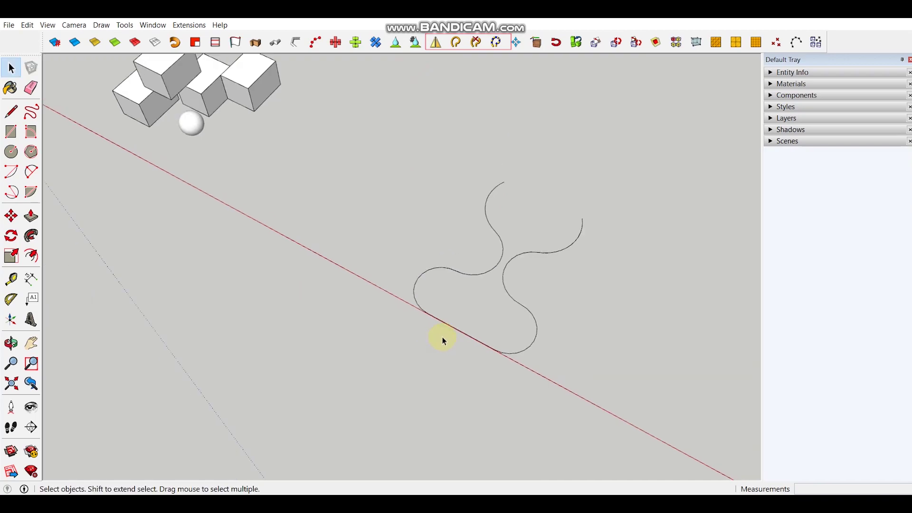
key(ctrl+z)
Copy one box from the cluster into the empty area beside the wavy curve.
click(267, 90)
key(m)
key(ctrl)
click(277, 140)
shift+middle_drag(494, 302, 386, 231)
click(504, 229)
key(space)
scroll(496, 202, up, 4)
shift+middle_drag(493, 190, 478, 223)
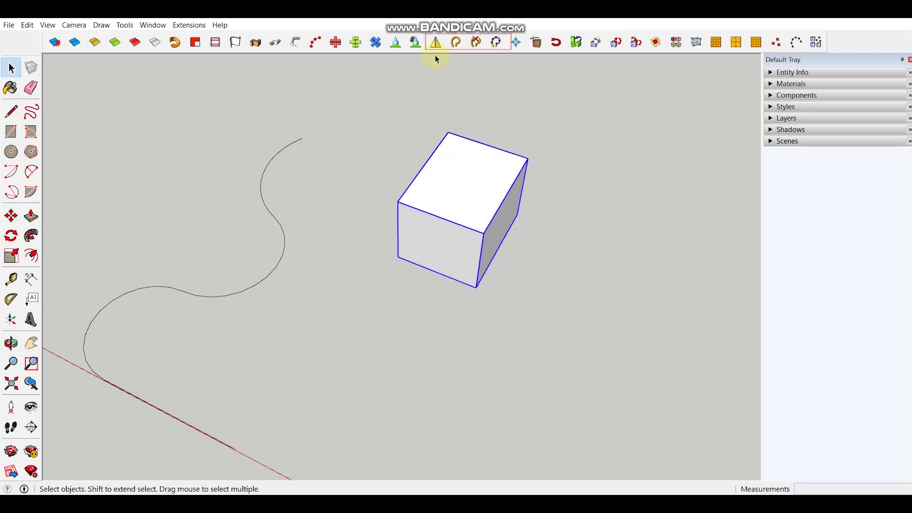
Mirror the copied box across the plane of its bottom face and undo the result.
click(436, 43)
click(476, 287)
click(536, 307)
click(522, 347)
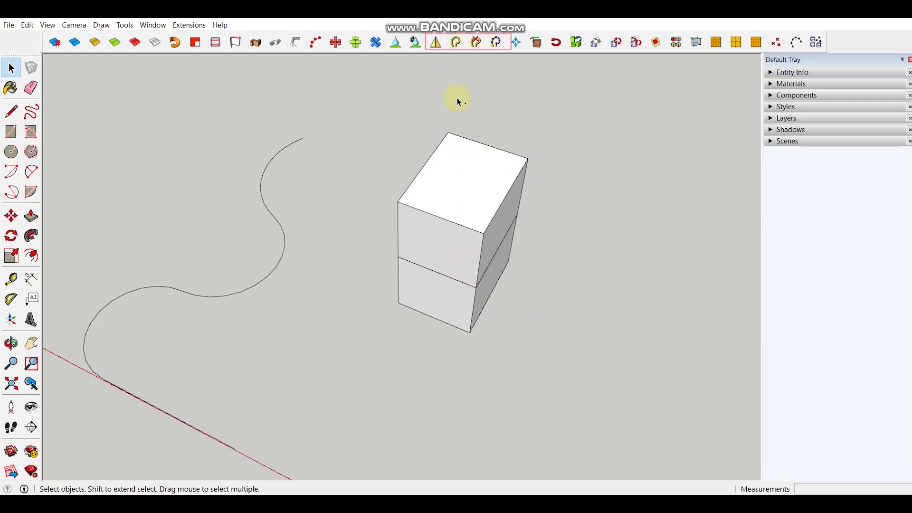
key(ctrl+z)
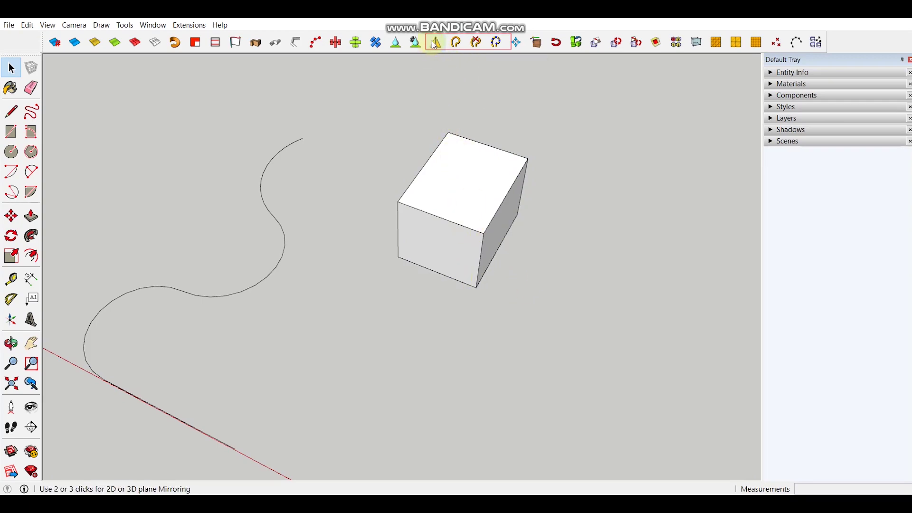
Mirror the copied box across its side face farthest from the wavy curve and undo the result.
triple_click(452, 175)
click(438, 44)
click(484, 234)
click(464, 265)
click(472, 173)
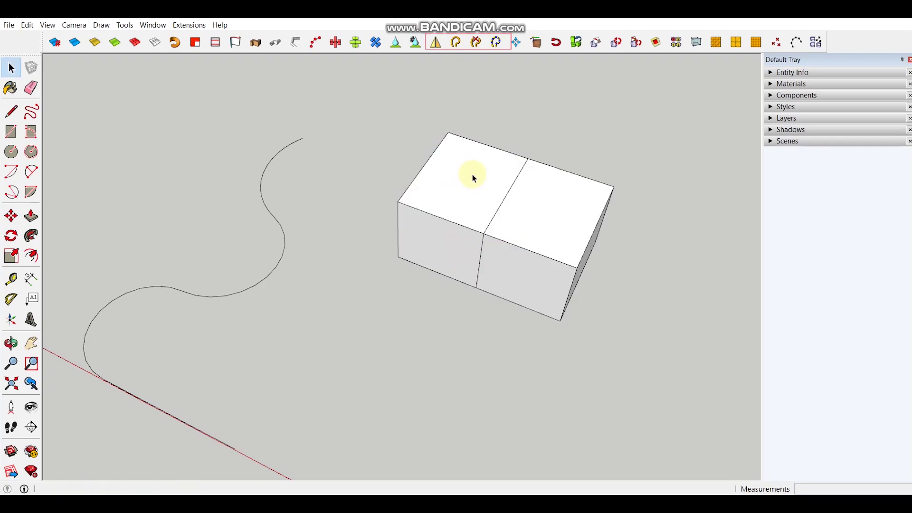
key(ctrl+z)
key(ctrl+z)
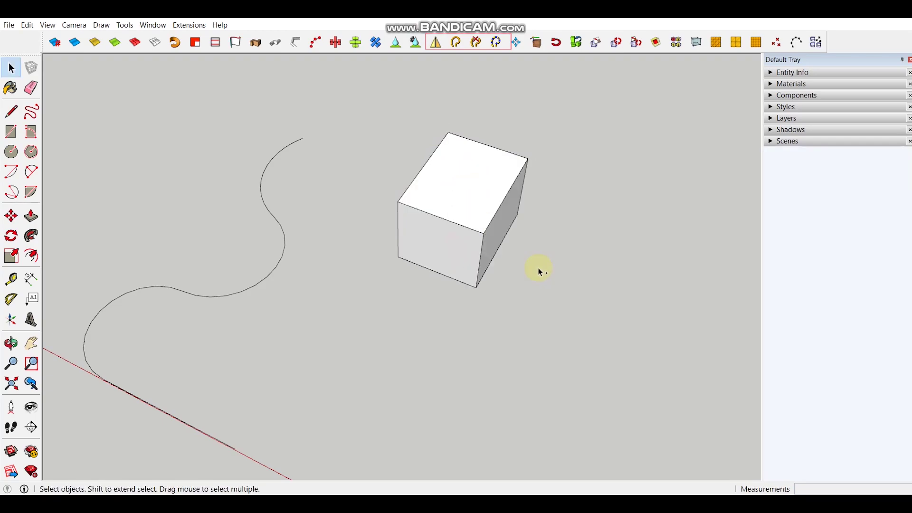
Erase the straight line drawn along the red axis from the wavy curve's endpoint.
scroll(361, 276, down, 3)
middle_drag(311, 277, 328, 297)
scroll(379, 232, up, 2)
key(e)
drag(367, 353, 311, 395)
key(space)
Select the whole wavy curve and weld its connected edges into one curve with SuperWeld.
mouse_move(366, 224)
middle_down()
mouse_move(287, 200)
mouse_move(305, 254)
mouse_move(296, 259)
middle_up()
scroll(378, 209, up, 2)
drag(515, 298, 230, 139)
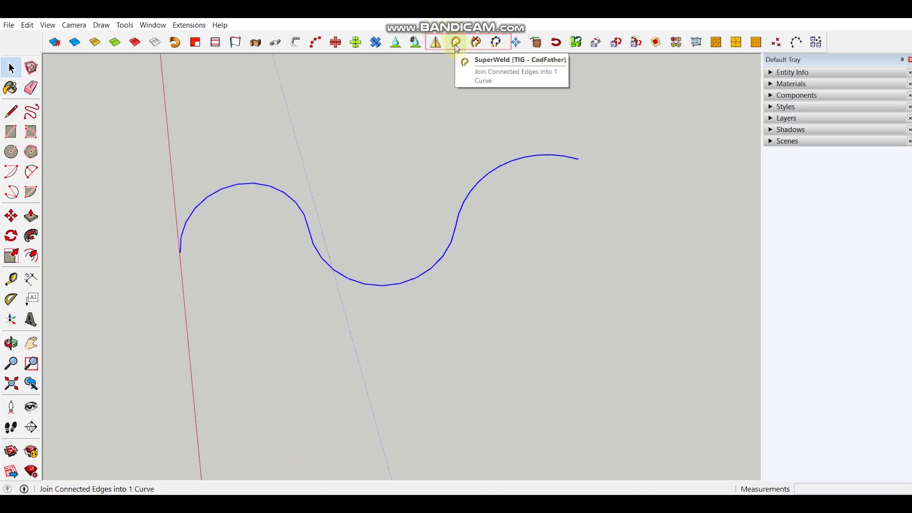
scroll(313, 268, up, 1)
middle_drag(314, 267, 349, 287)
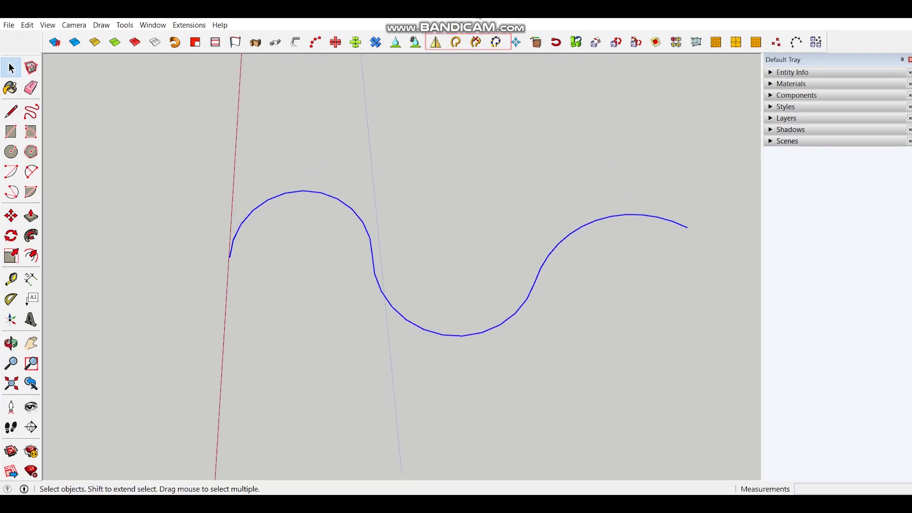
click(459, 43)
click(466, 315)
click(365, 225)
shift+middle_drag(584, 241, 559, 261)
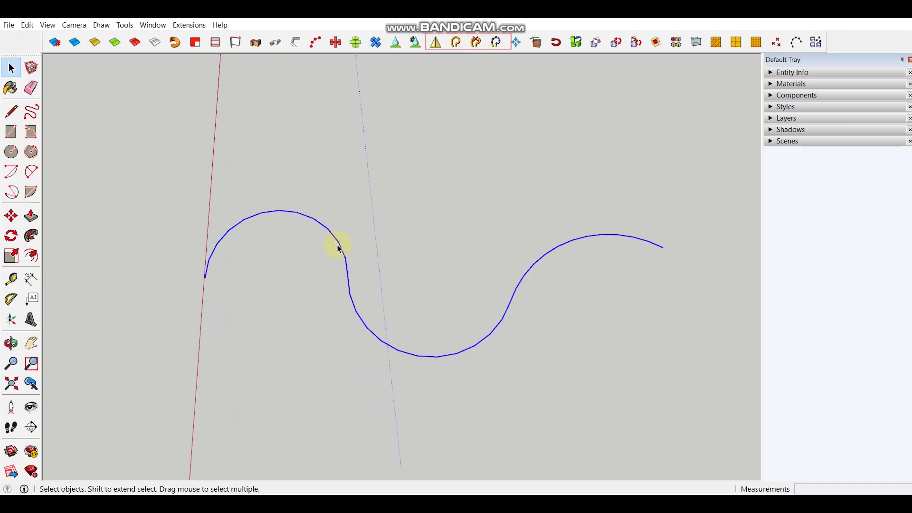
Select the wavy curve's arcs individually to check them, and weld all its edges into a single curve again.
middle_drag(339, 249, 401, 320)
shift+click(371, 255)
click(370, 252)
shift+click(471, 350)
shift+click(547, 268)
shift+click(374, 263)
click(371, 247)
key(ctrl+a)
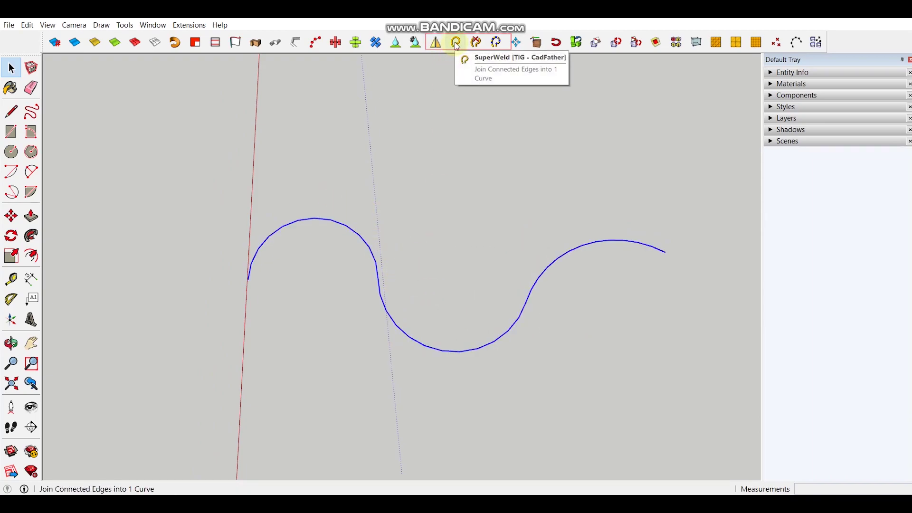
click(471, 142)
middle_drag(452, 287, 397, 281)
click(341, 276)
middle_drag(309, 302, 364, 294)
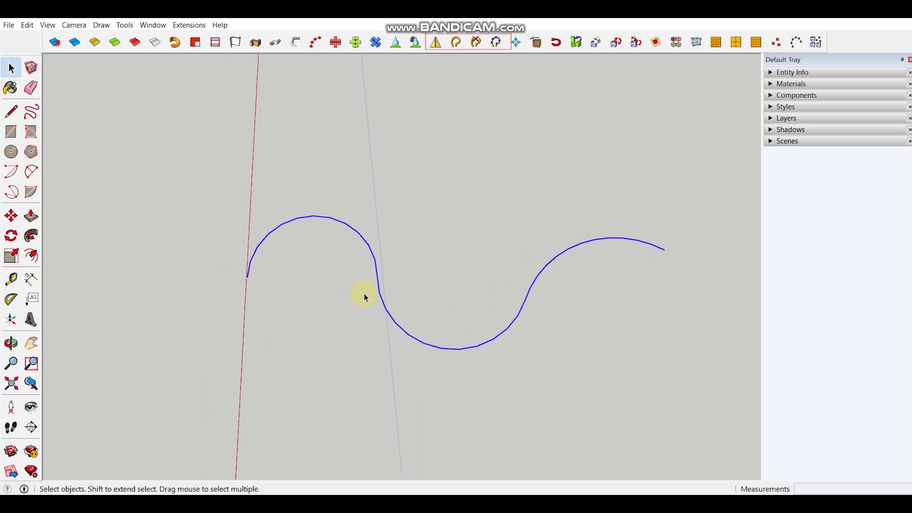
Explode the welded wavy curve into separate edges and select individual segments along its first arc.
click(476, 42)
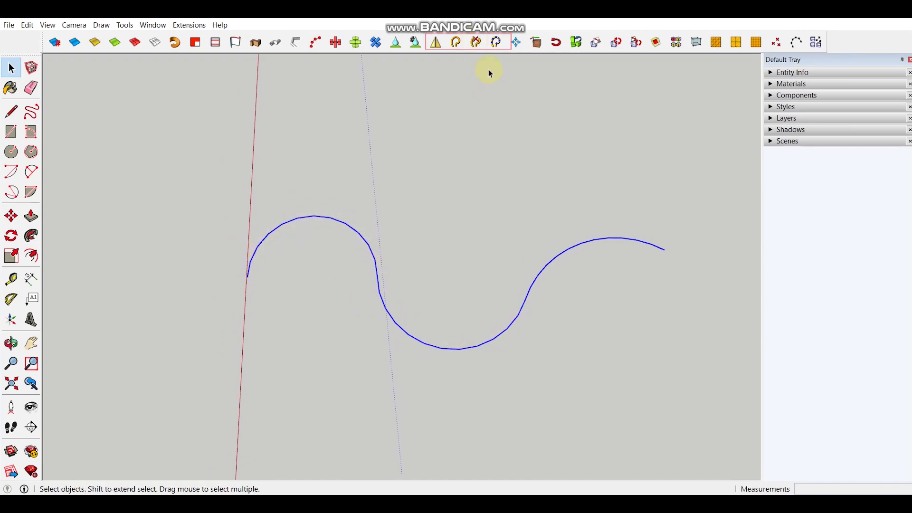
click(477, 42)
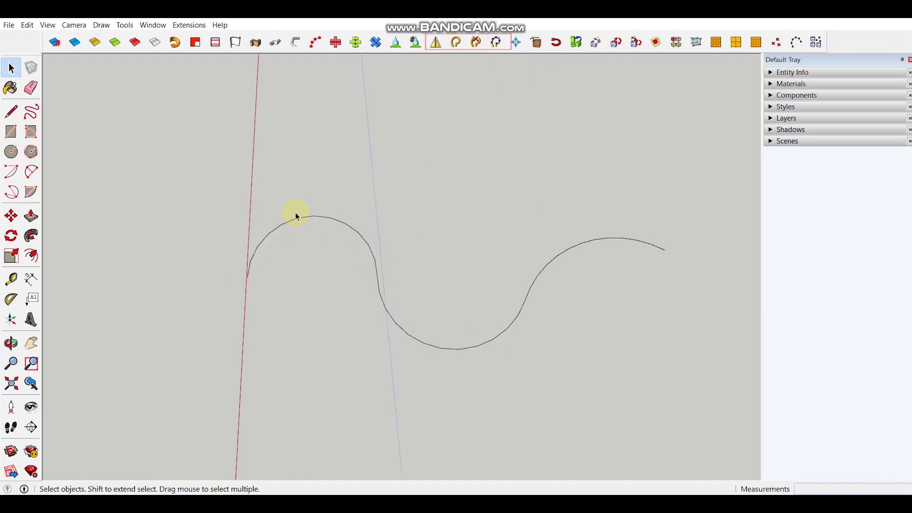
click(250, 271)
scroll(252, 264, up, 2)
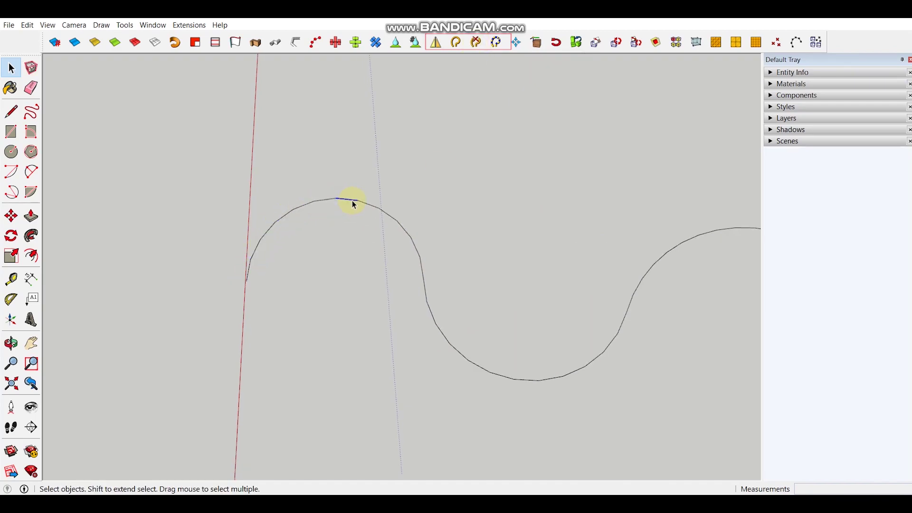
click(401, 229)
shift+middle_drag(463, 336, 340, 330)
drag(466, 232, 441, 195)
Restore the wavy curve's arcs and erase all but the arc that starts on the red axis.
key(ctrl+a)
click(559, 400)
drag(561, 403, 364, 250)
key(Delete)
shift+middle_drag(226, 220, 432, 244)
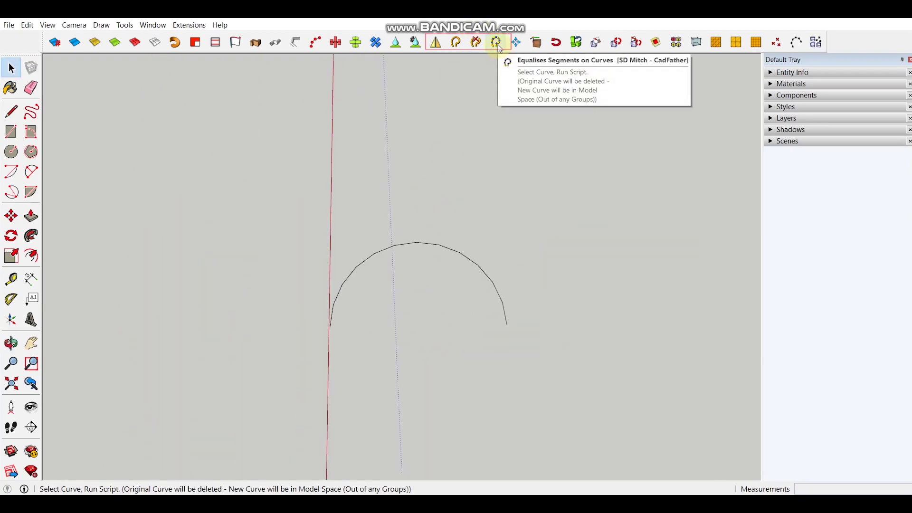
Divide the remaining arc by number into 15 equal segments and select the new curve to check its segments.
middle_drag(485, 236, 444, 204)
click(445, 204)
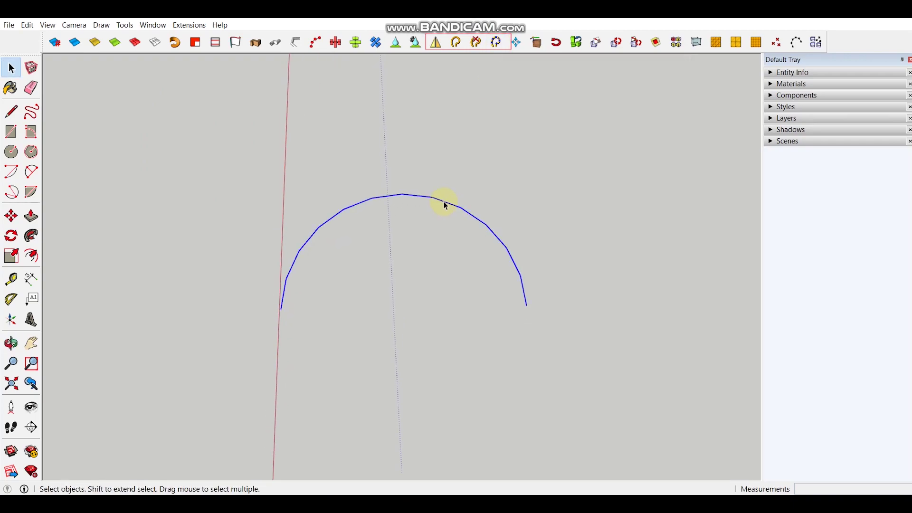
click(498, 47)
double_click(476, 257)
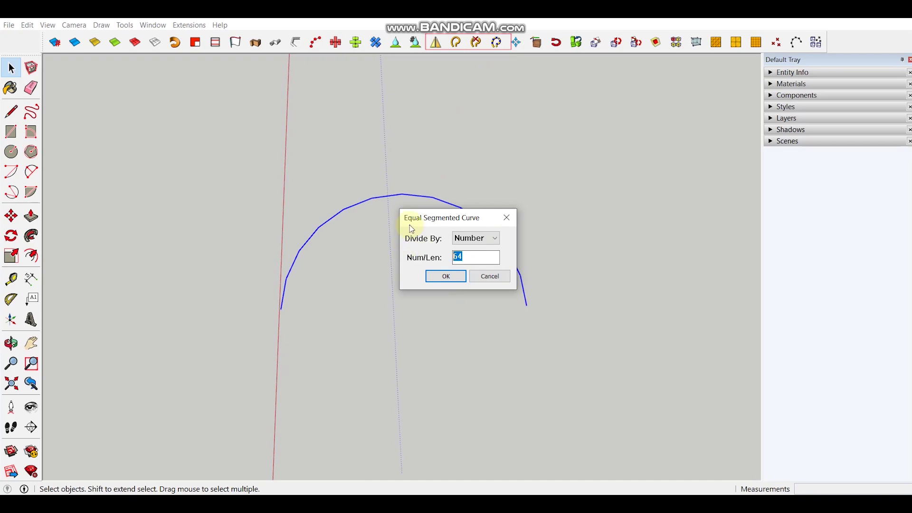
text(18)
key(Return)
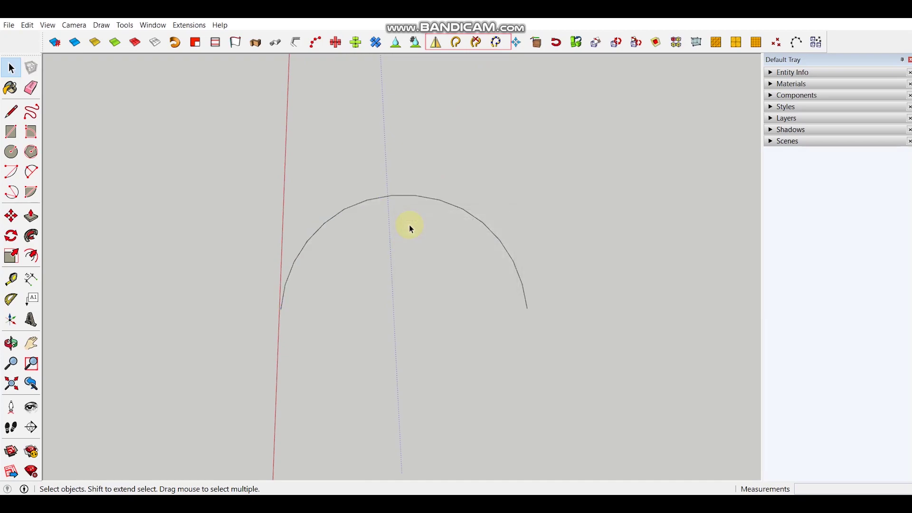
click(283, 296)
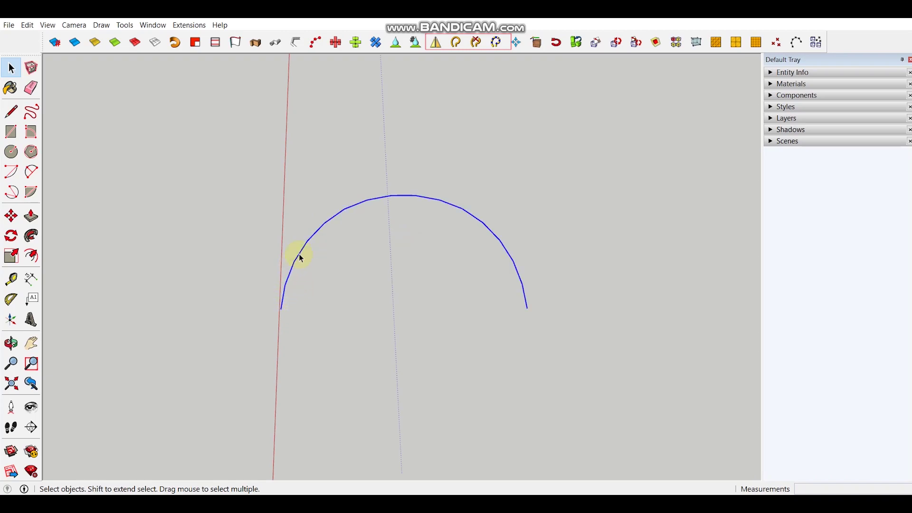
middle_drag(301, 264, 256, 327)
click(254, 327)
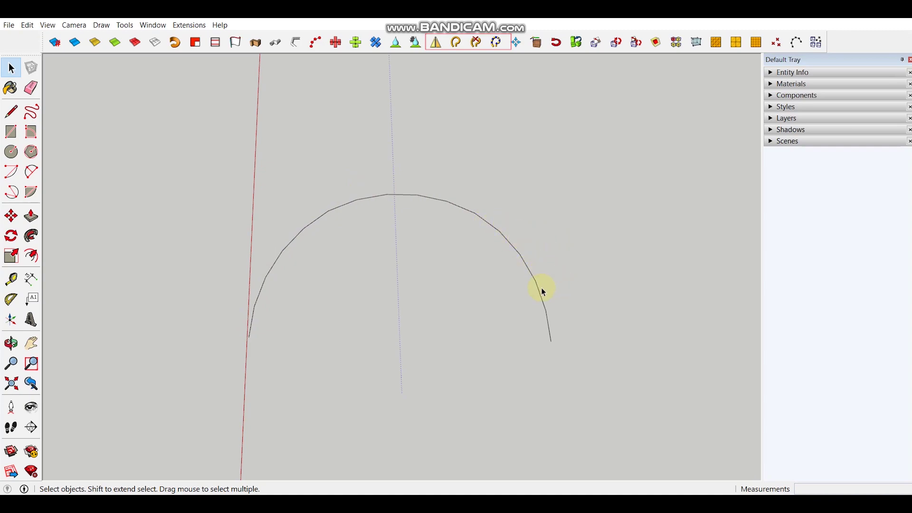
middle_drag(547, 328, 488, 308)
click(462, 344)
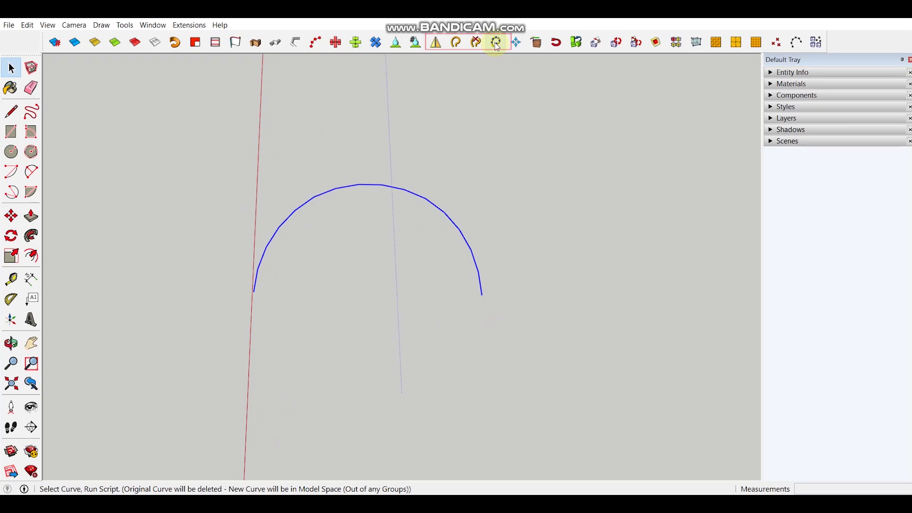
shift+middle_drag(460, 202, 453, 242)
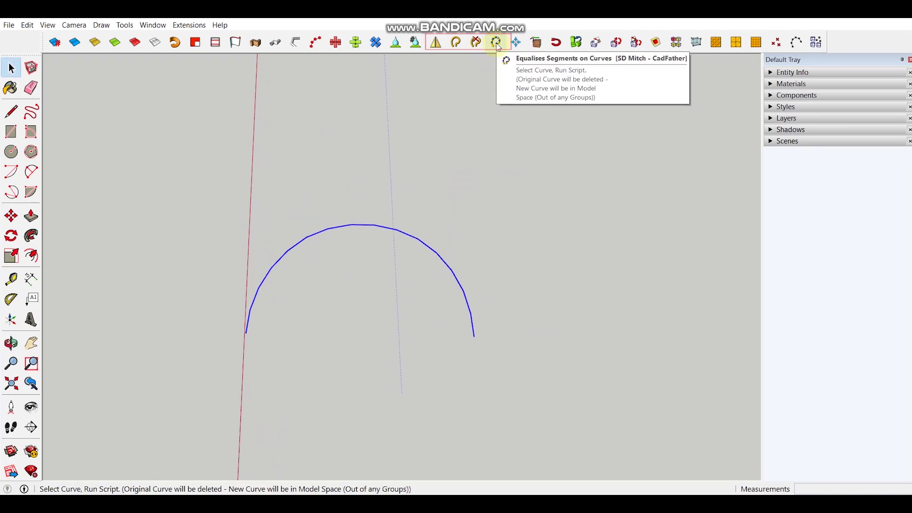
Undo the equal division and the erasing, and erase all but the arc on the red axis again.
key(ctrl+z)
key(ctrl+z)
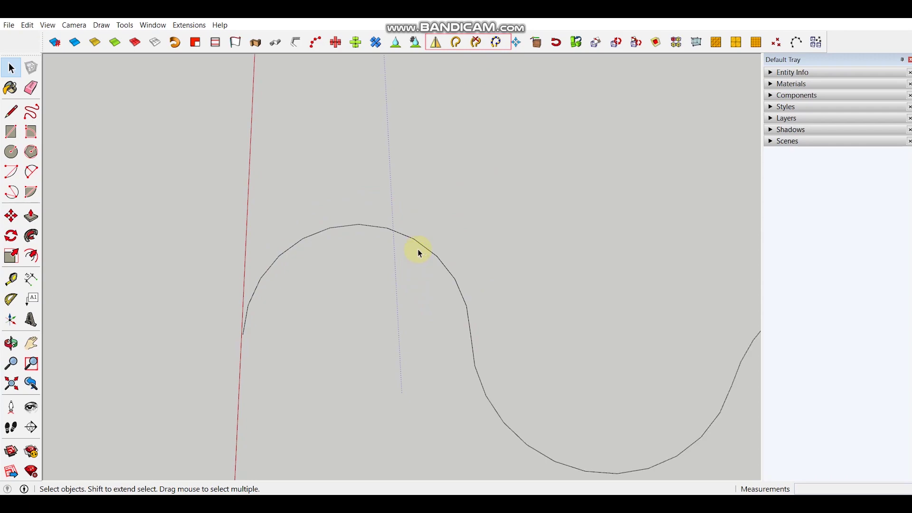
scroll(407, 332, down, 3)
drag(605, 388, 541, 300)
key(Delete)
click(347, 241)
shift+middle_drag(348, 245, 446, 266)
scroll(386, 229, up, 4)
Show the arc's entity properties and set its segment count to 50.
click(792, 76)
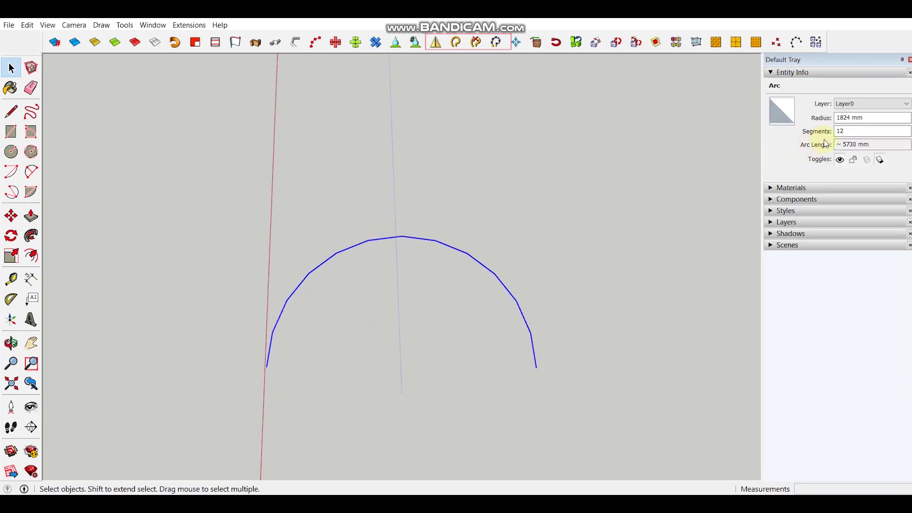
drag(856, 130, 769, 115)
text(50)
key(Return)
middle_drag(509, 344, 551, 333)
scroll(537, 267, up, 2)
middle_drag(528, 273, 555, 273)
click(558, 279)
middle_drag(566, 306, 542, 266)
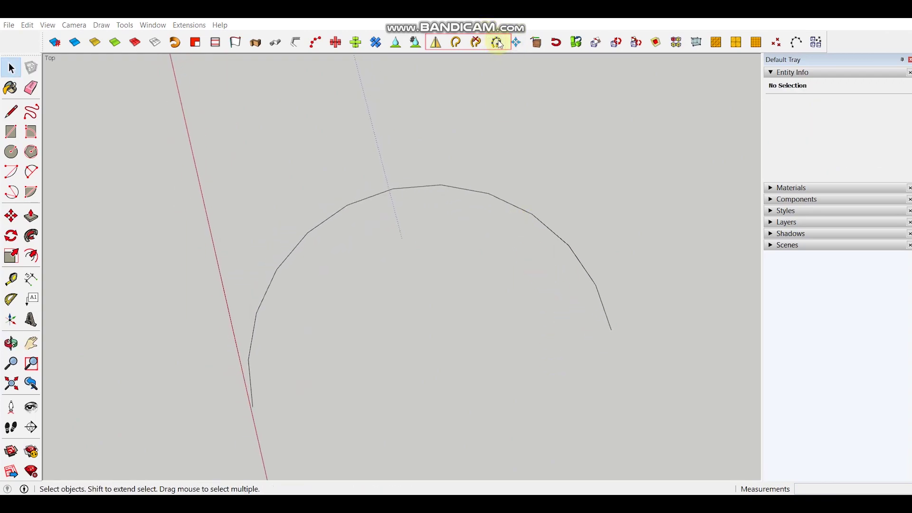
Divide the arc by number into 50 equal segments with the curve equalising tool and select the new curve.
click(498, 43)
click(469, 279)
key(ctrl+a)
middle_drag(421, 250, 435, 204)
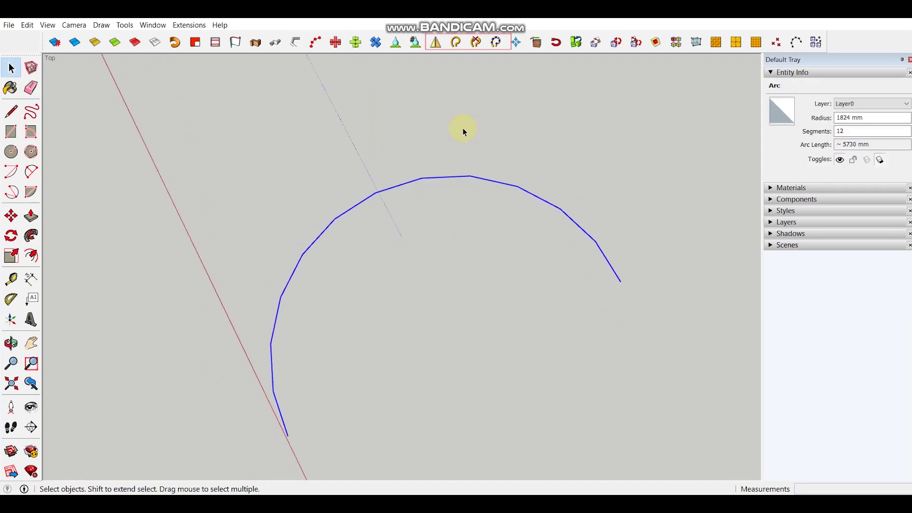
click(497, 42)
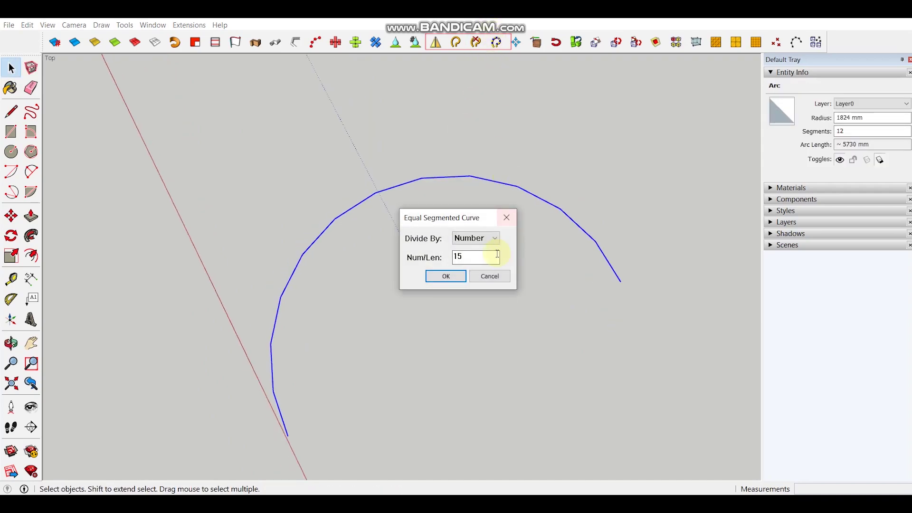
text(50)
click(450, 281)
click(584, 235)
middle_drag(584, 235, 514, 358)
key(space)
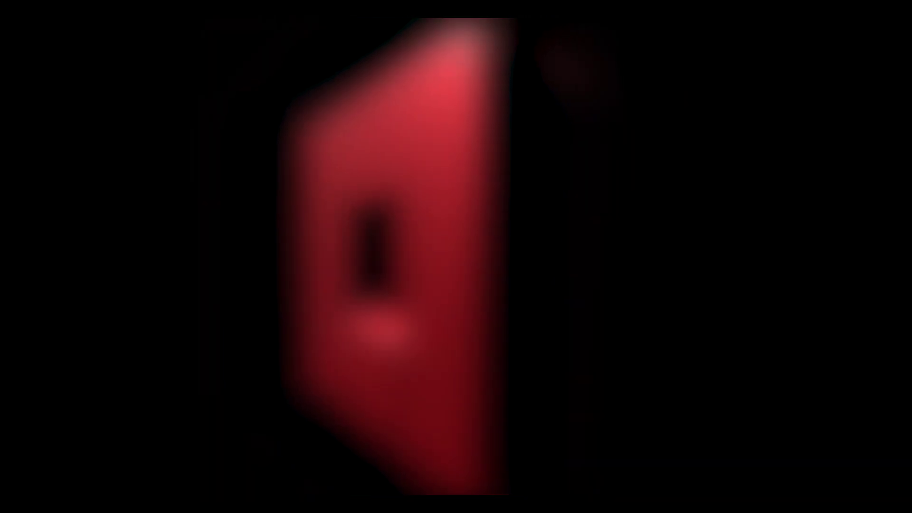